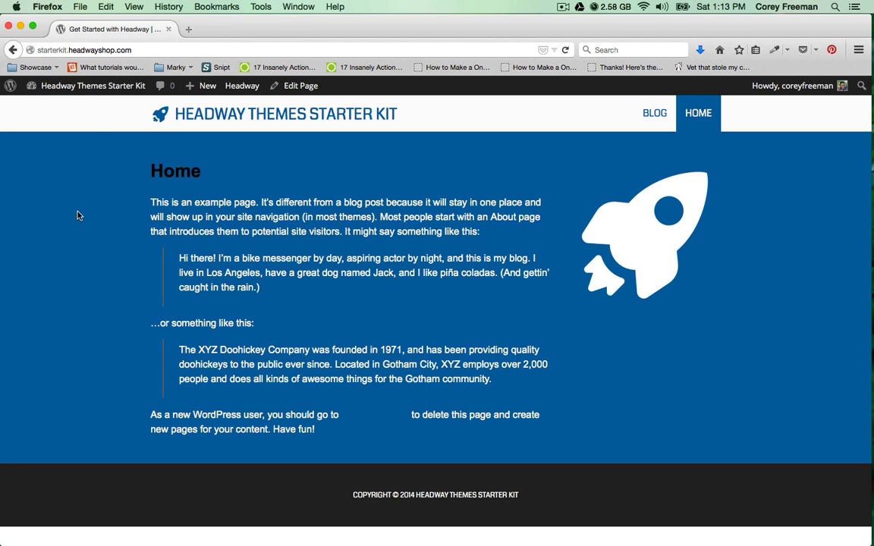
Go from the site's admin dashboard to the Plugins > Add New page.
mouse_move(79, 86)
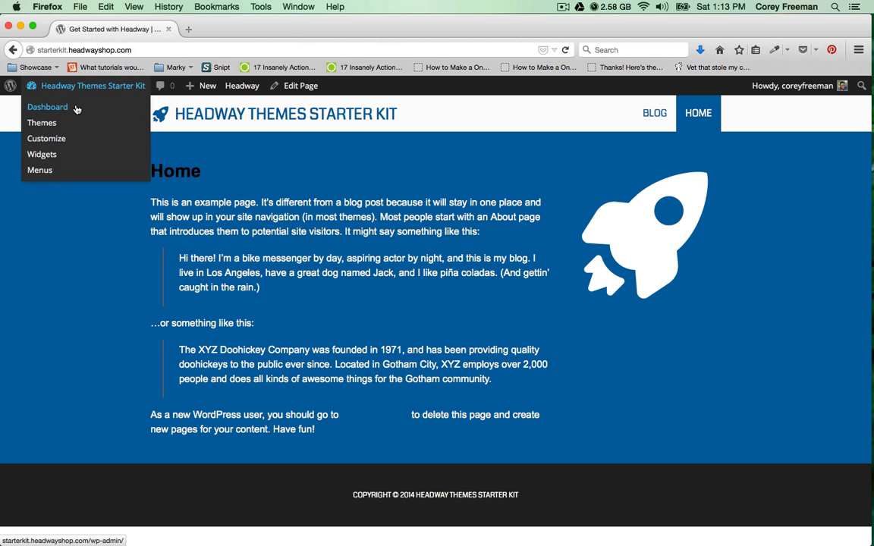
left_click(76, 109)
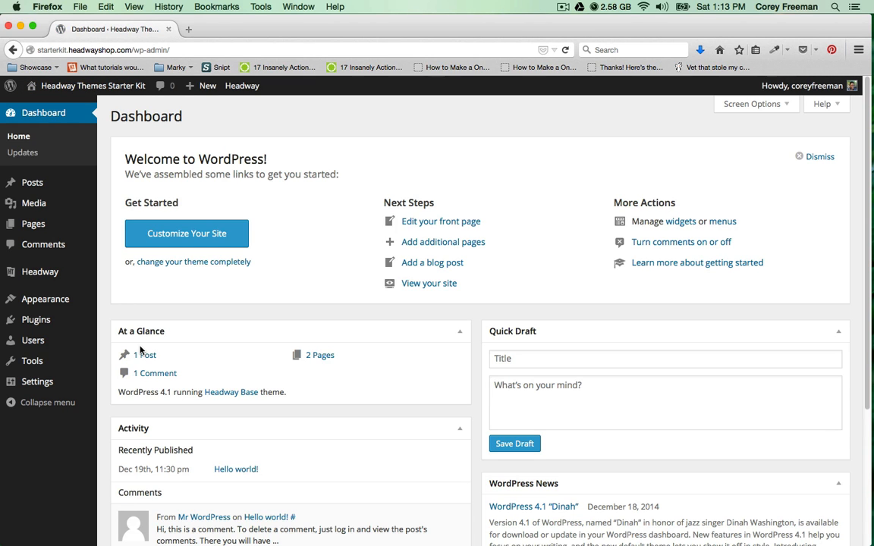
mouse_move(85, 320)
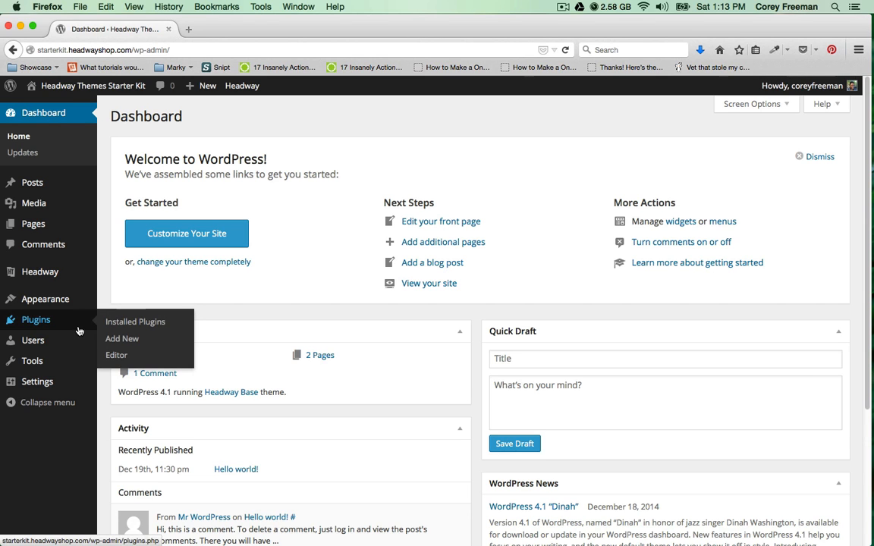
left_click(118, 339)
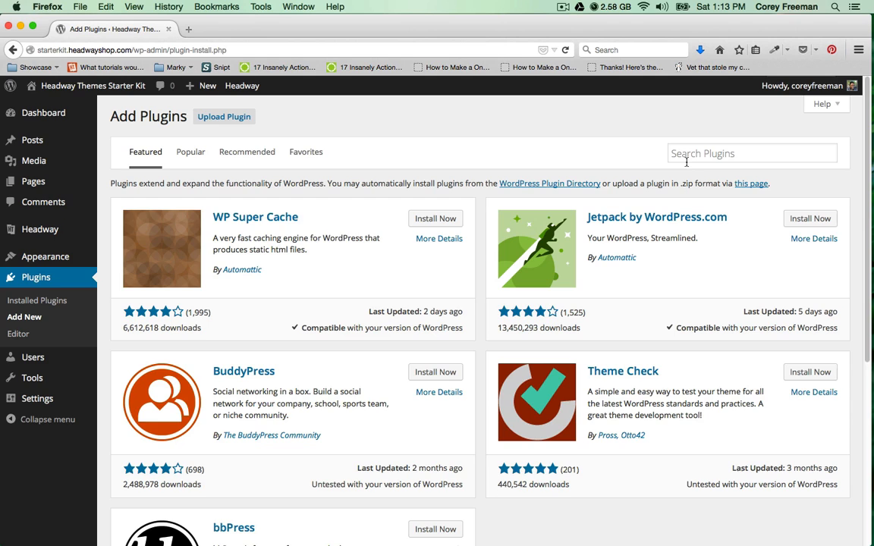
Search the plugin directory for WooCommerce and install it, confirming the prompt.
left_click(691, 156)
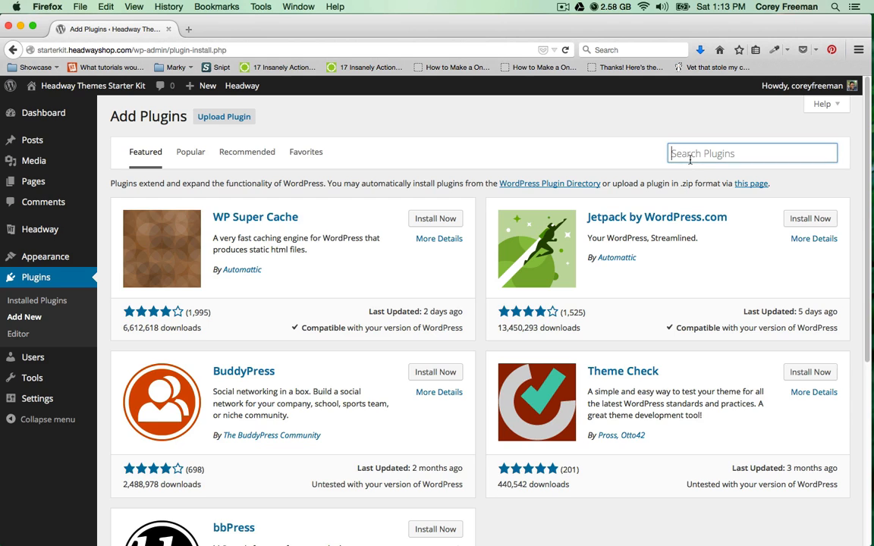
type("WooCommerce")
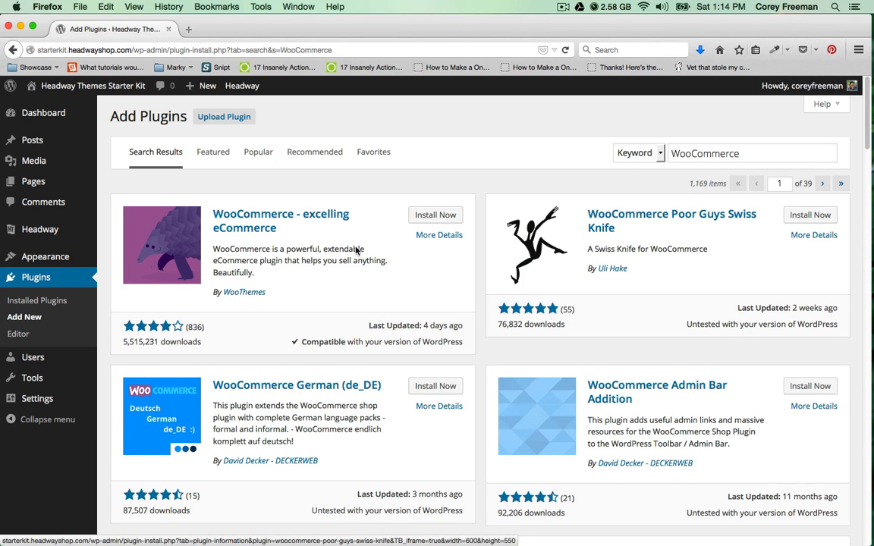
left_click(418, 217)
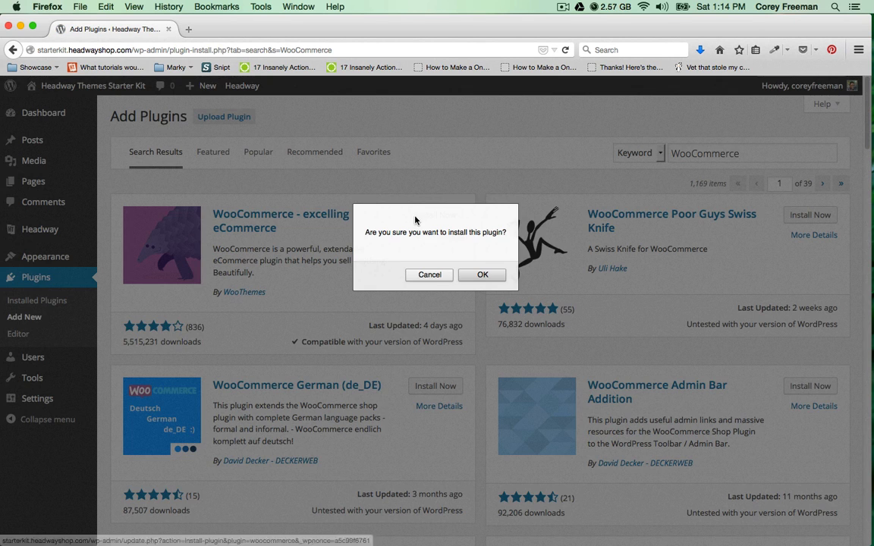
left_click(485, 275)
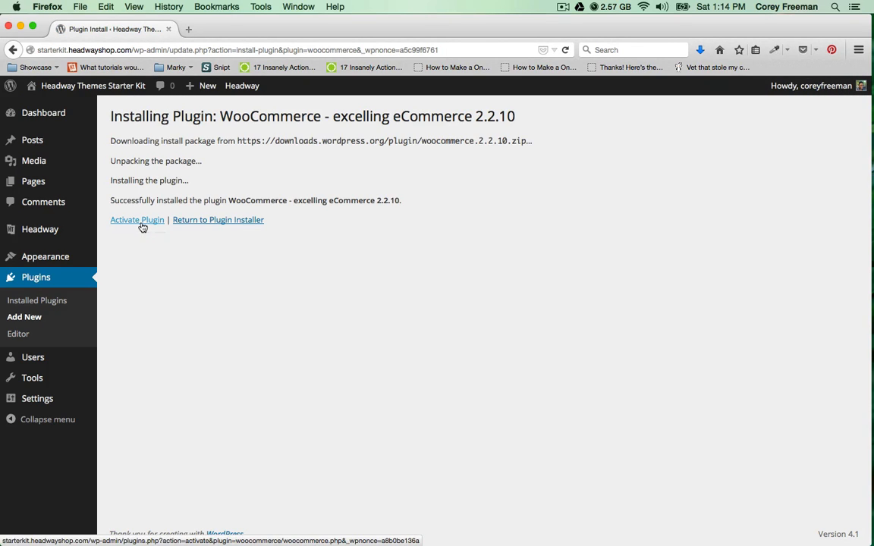
Activate WooCommerce, install its store pages, and right-click the site name in the admin bar.
left_click(141, 225)
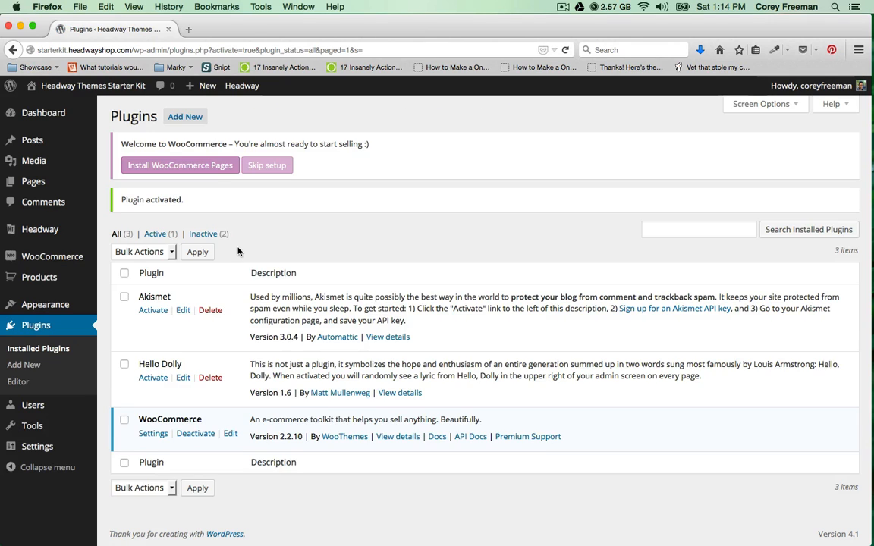
left_click(200, 170)
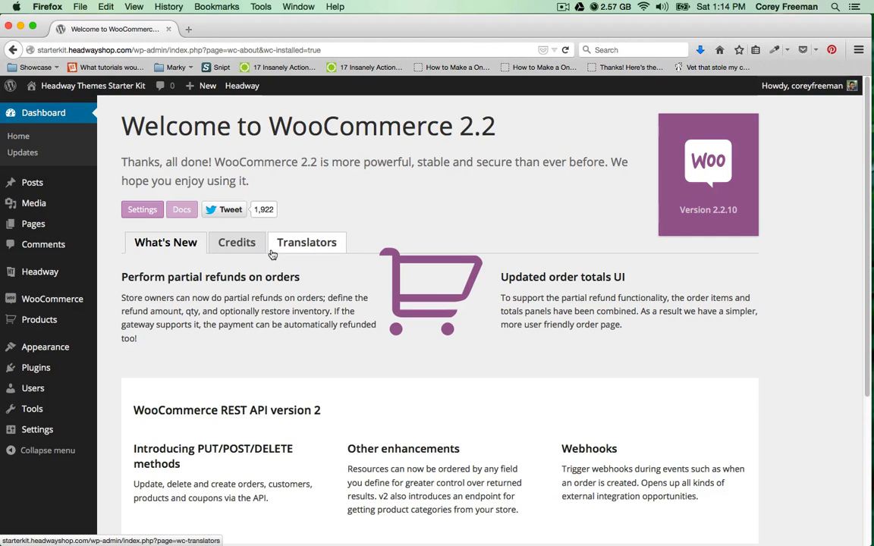
right_click(120, 88)
Open the storefront in a new tab, view the empty Shop page, then return to the welcome tab.
left_click(172, 99)
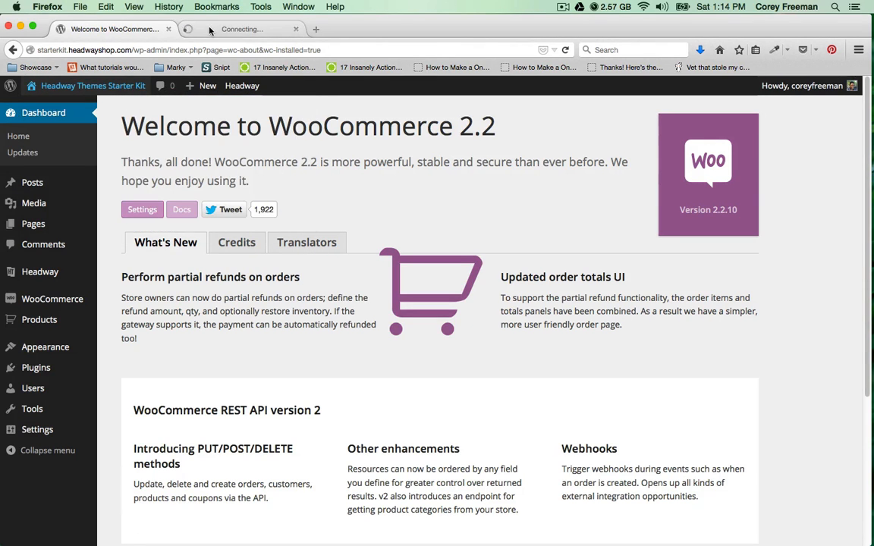
left_click(235, 29)
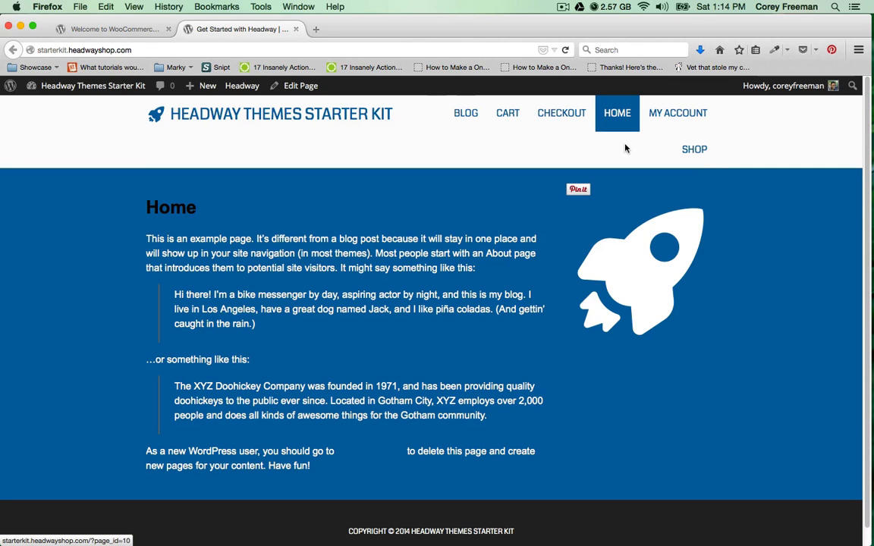
left_click(704, 153)
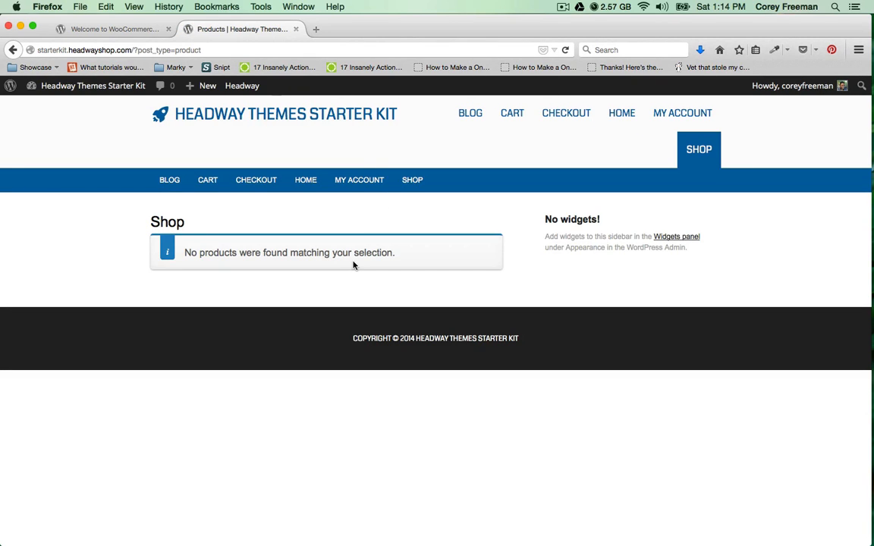
left_click(127, 29)
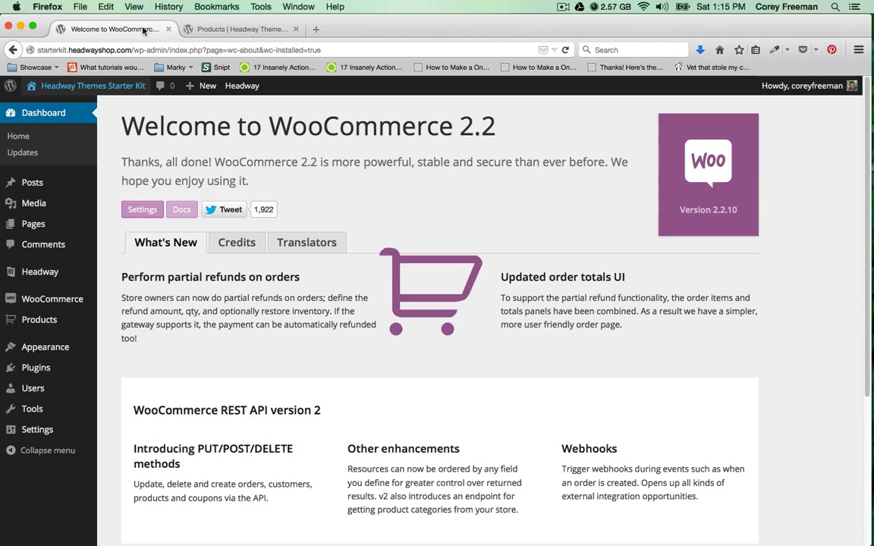
Set the store base location to United States (US) — North Carolina.
left_click(146, 213)
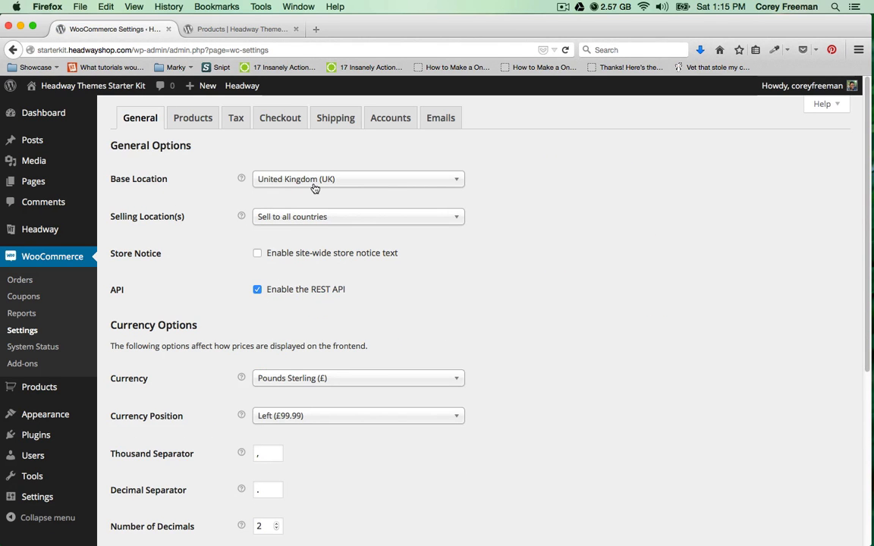
left_click(315, 187)
scroll(325, 281, "down", 5)
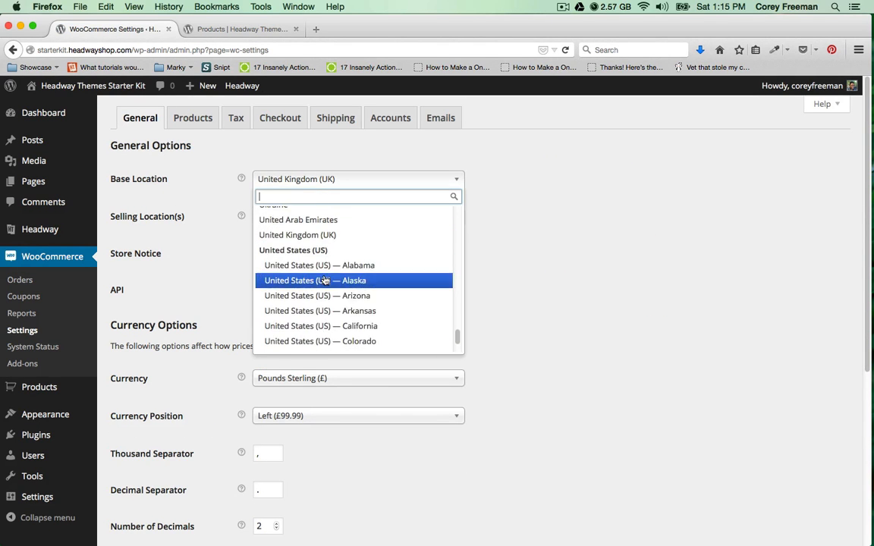
scroll(325, 280, "down", 10)
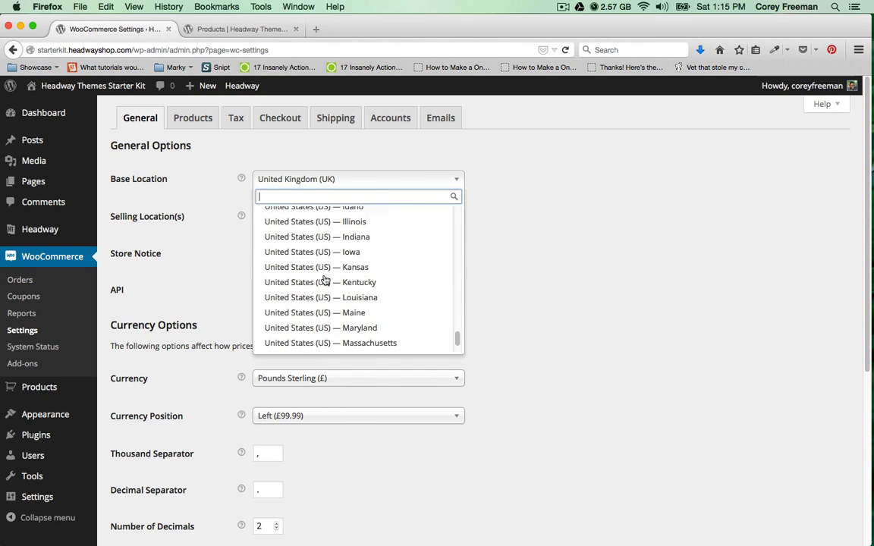
scroll(326, 273, "down", 7)
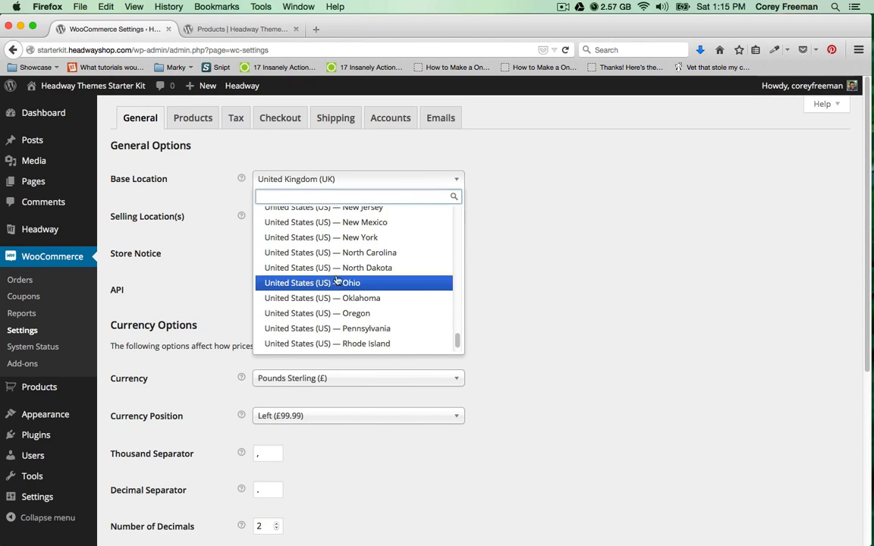
left_click(332, 258)
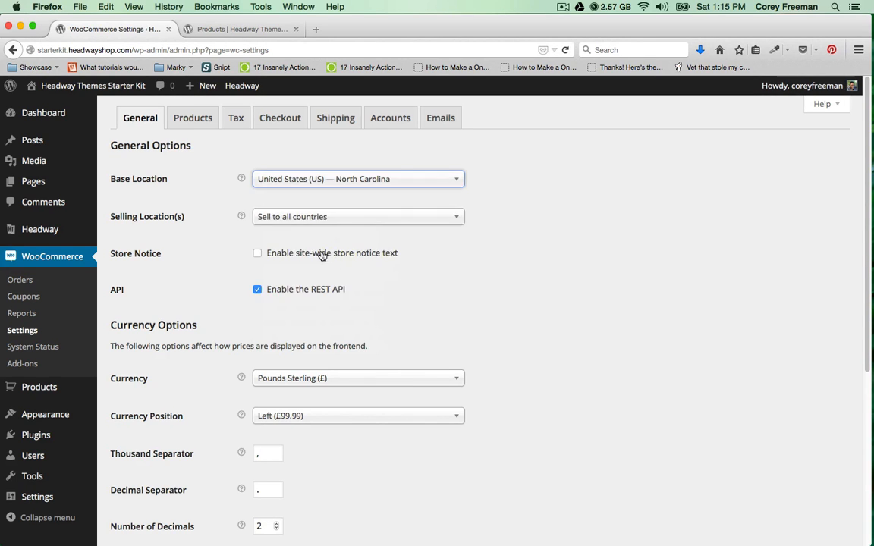
left_click(250, 224)
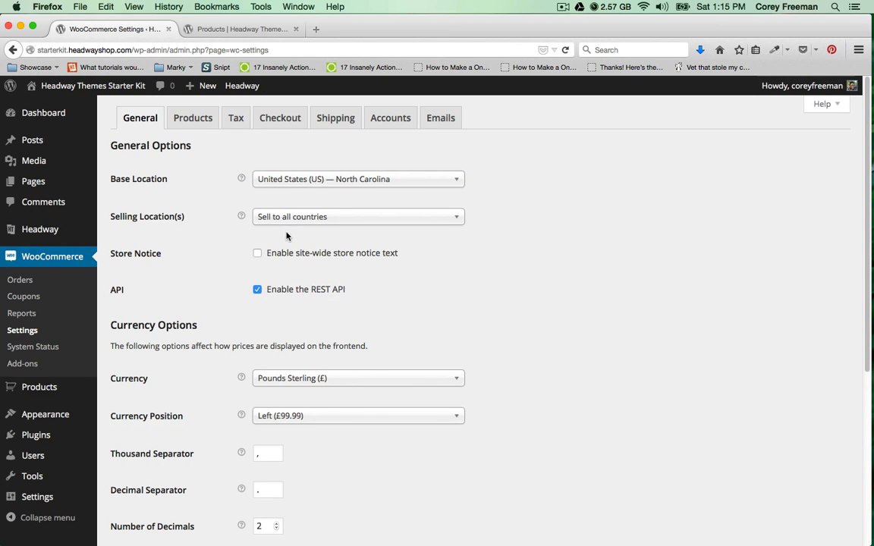
Set the store currency to US Dollars ($) and save the general settings.
scroll(220, 252, "down", 5)
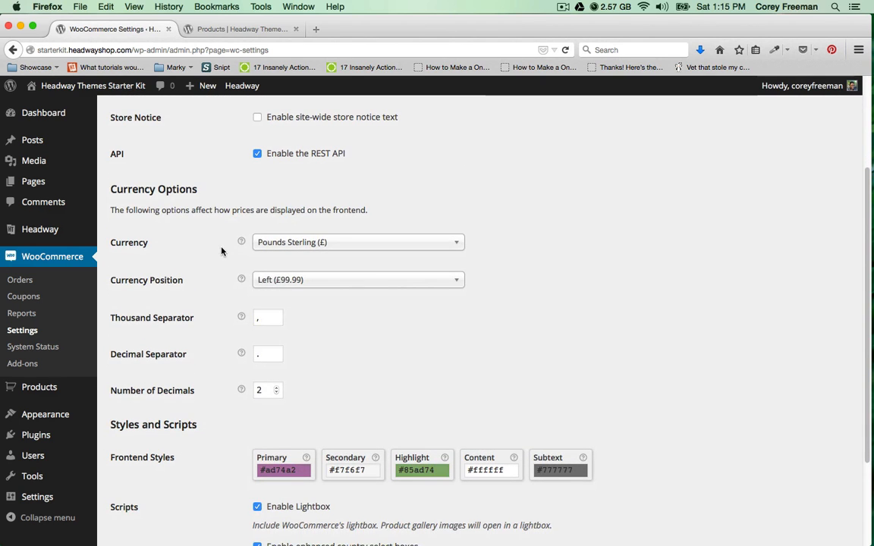
left_click(276, 248)
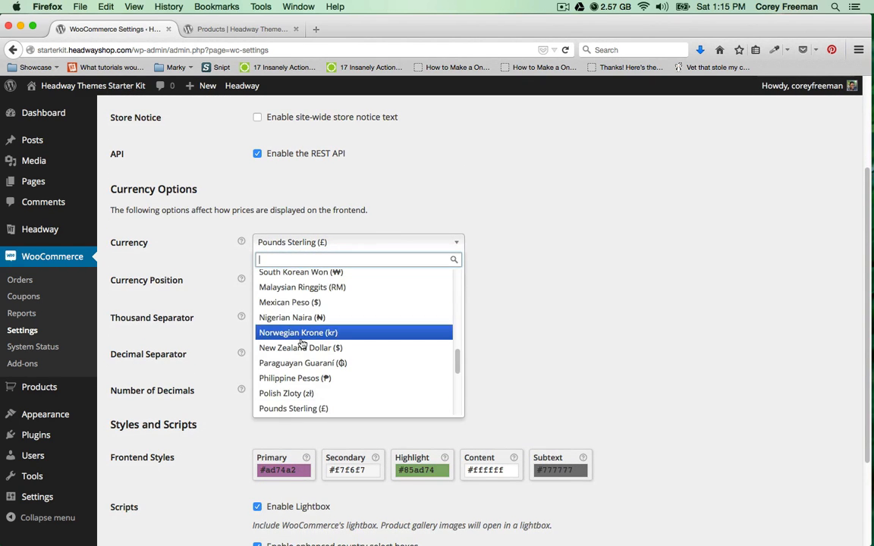
scroll(306, 338, "down", 5)
left_click(283, 377)
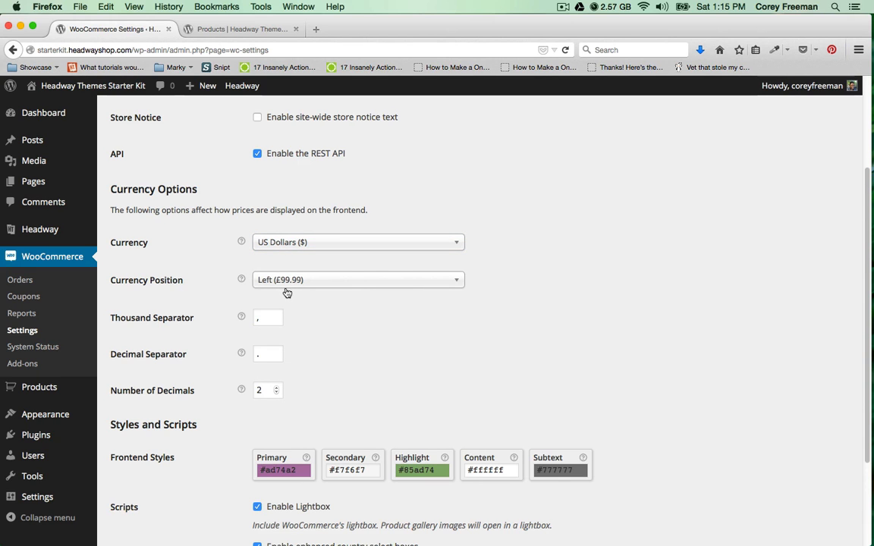
scroll(356, 374, "down", 3)
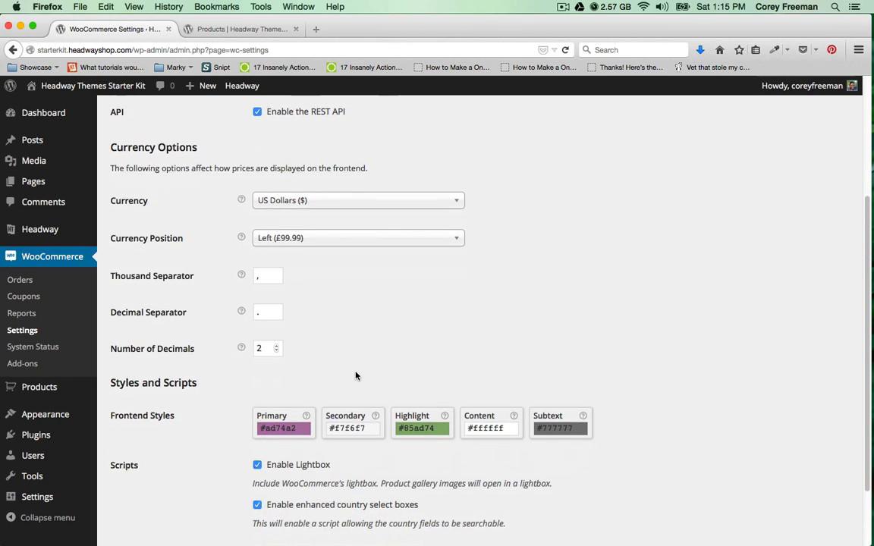
scroll(332, 366, "down", 1)
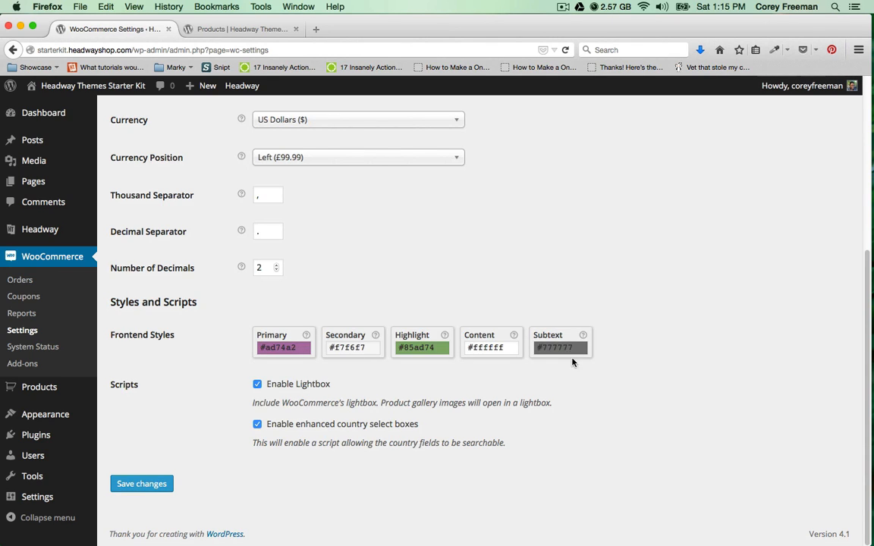
left_click(142, 484)
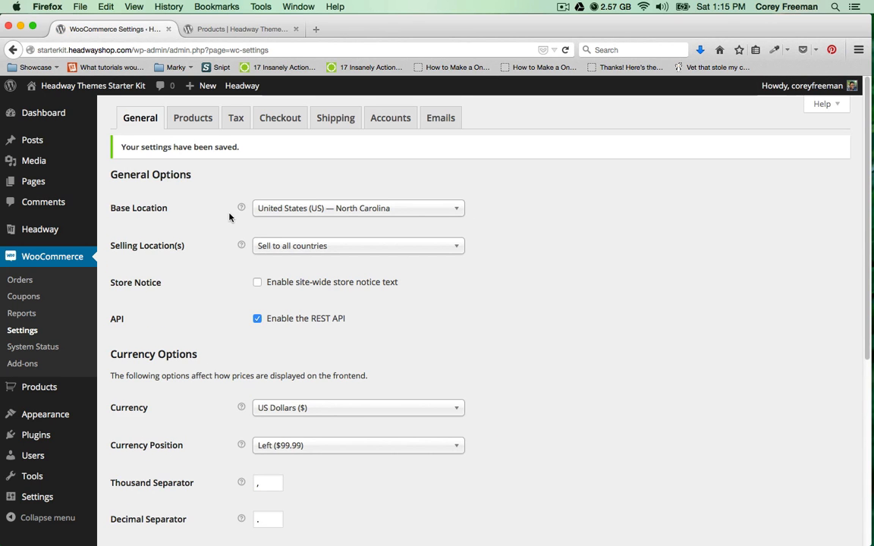
Review the Products settings, keeping Shop as the shop page and Force Downloads as the download method.
left_click(199, 121)
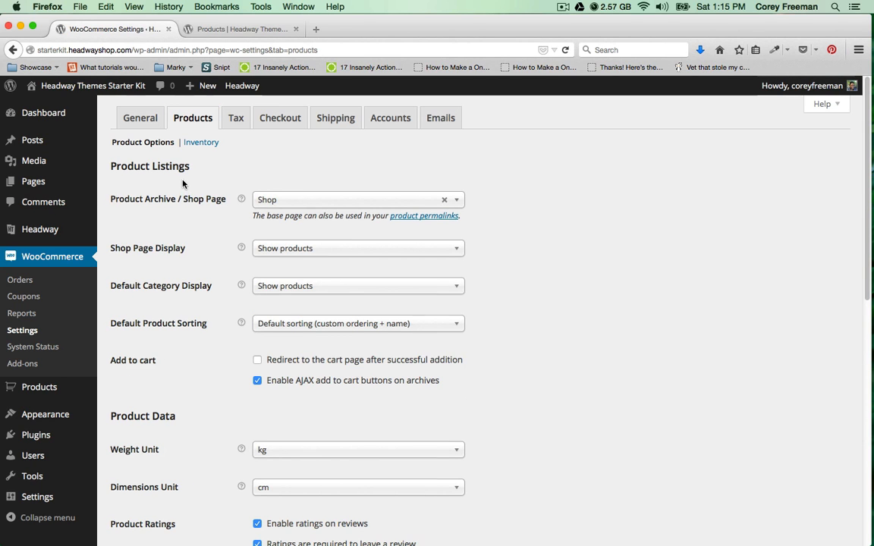
left_click(278, 201)
left_click(279, 203)
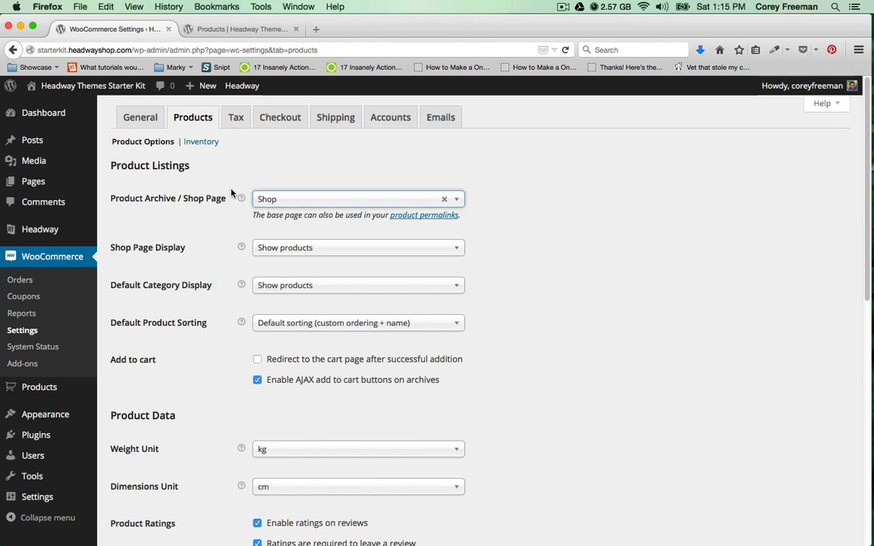
scroll(230, 194, "down", 3)
scroll(232, 191, "down", 10)
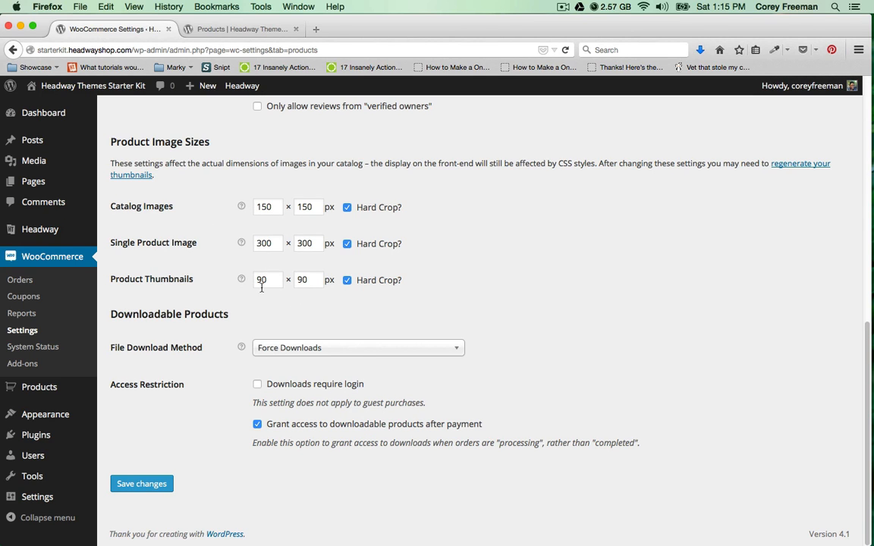
left_click(301, 349)
left_click(301, 353)
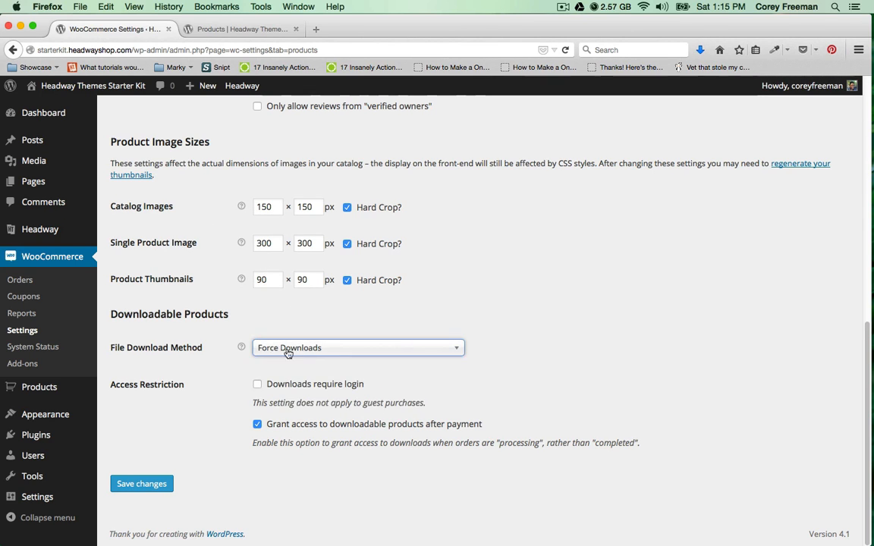
scroll(201, 290, "up", 10)
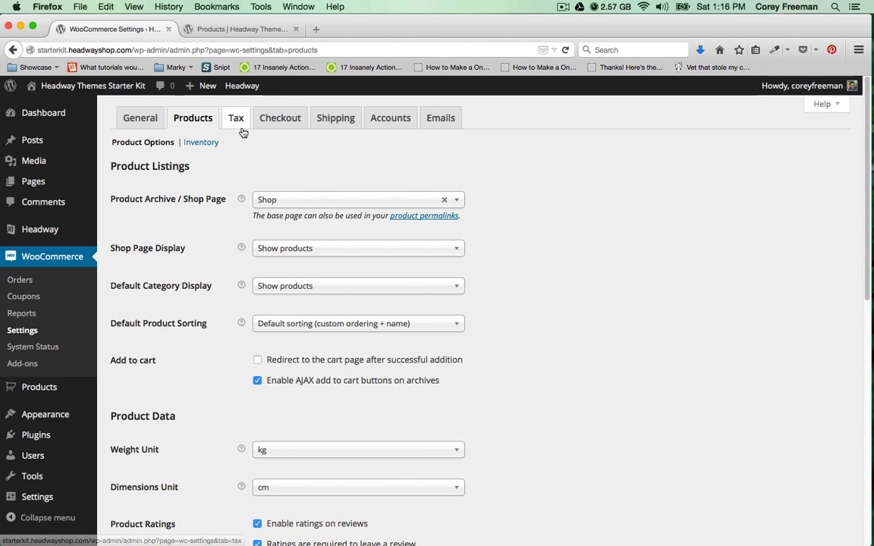
On the Checkout settings, toggle guest checkout off and back on and check the terms page list.
left_click(267, 127)
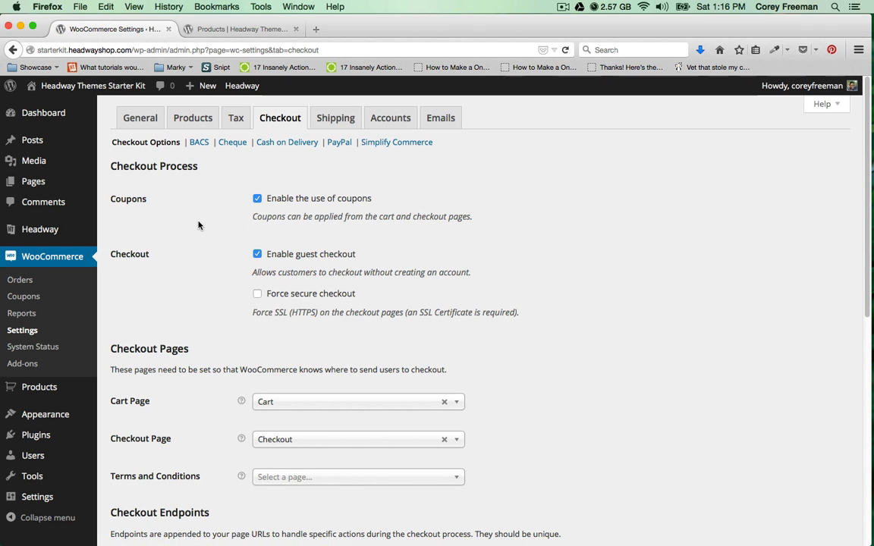
scroll(219, 229, "down", 1)
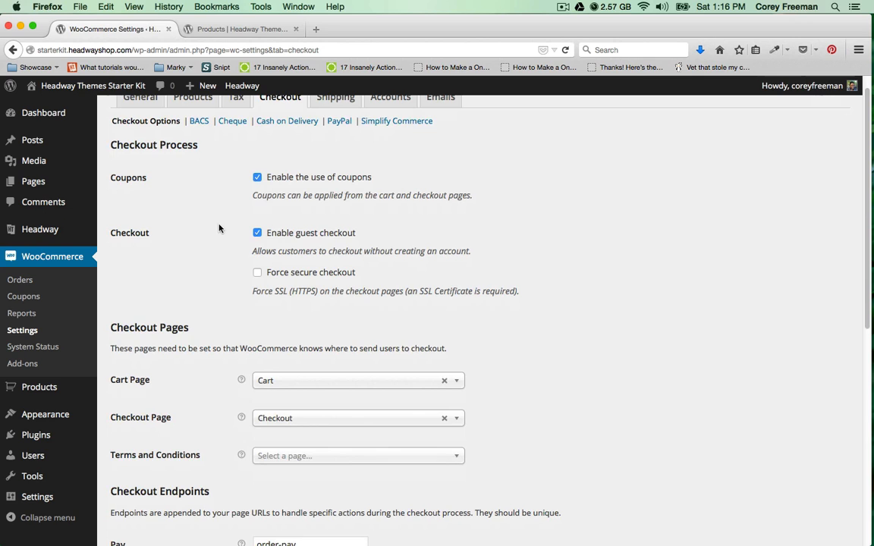
left_click(259, 235)
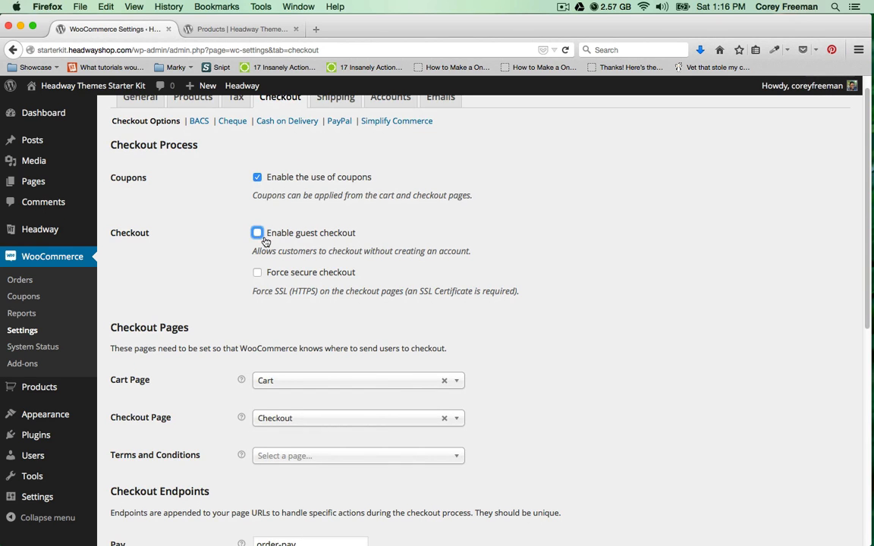
left_click(259, 234)
scroll(258, 236, "down", 2)
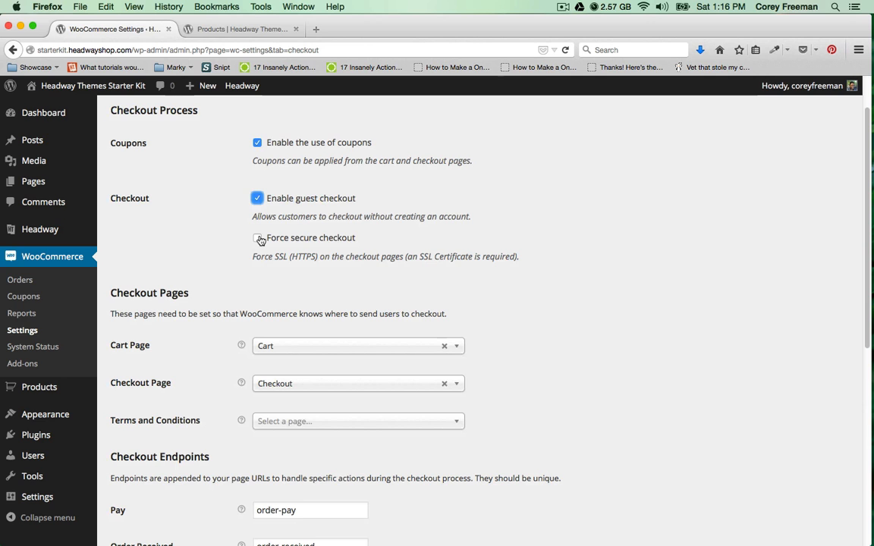
scroll(232, 230, "down", 6)
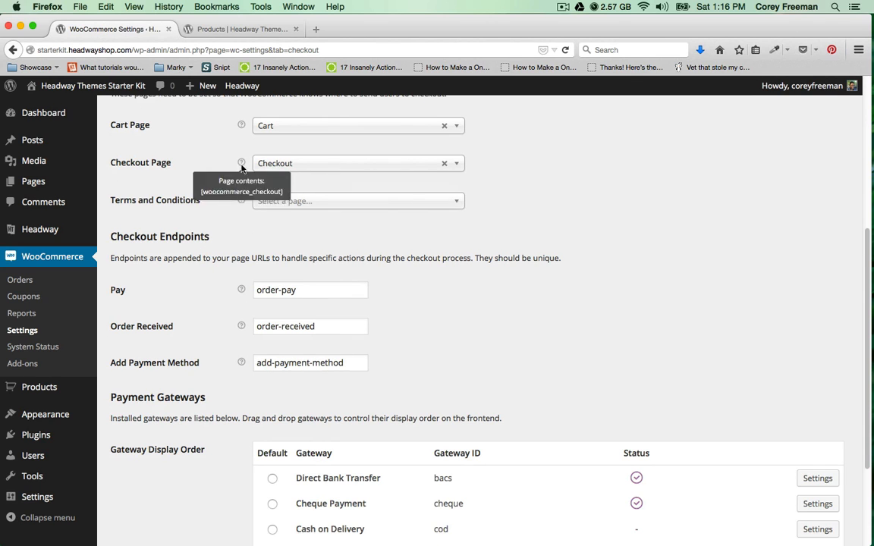
left_click(267, 202)
left_click(269, 204)
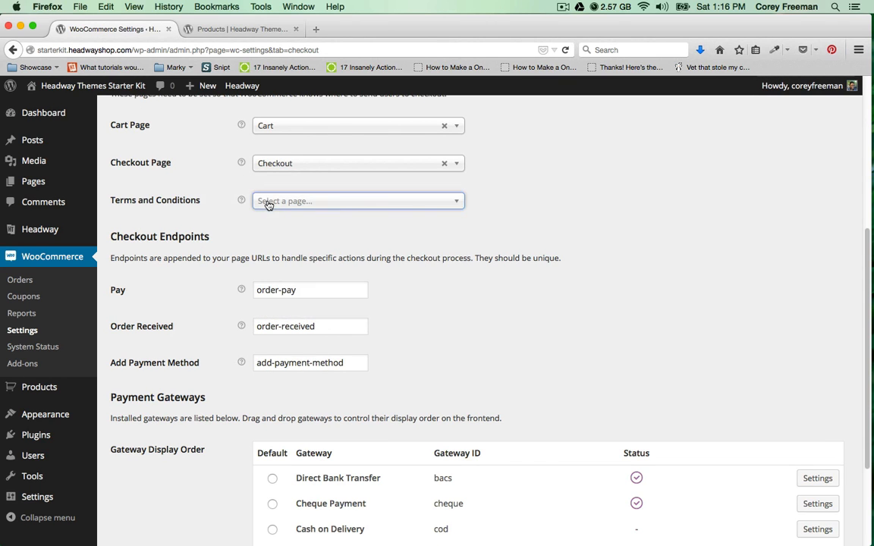
mouse_move(243, 201)
Drag PayPal to the top of the gateway display order, above Direct Bank Transfer.
scroll(205, 191, "down", 3)
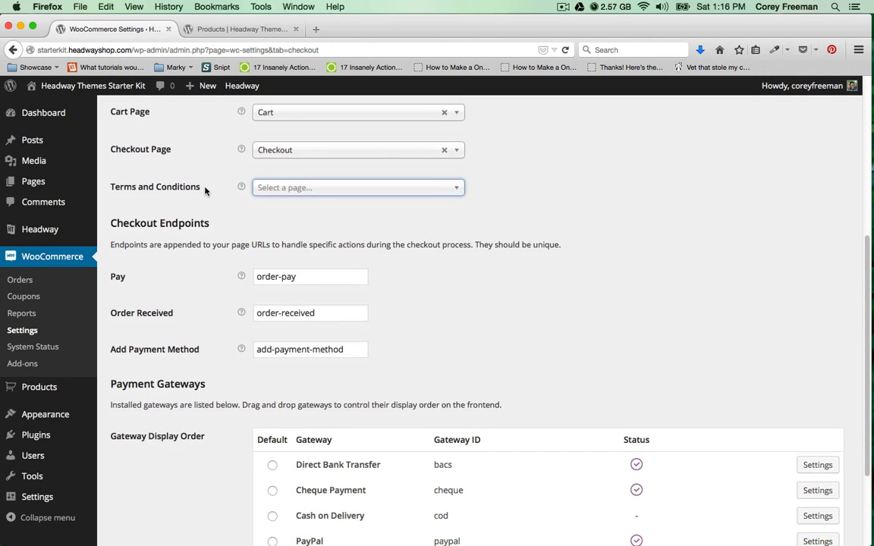
scroll(205, 191, "down", 3)
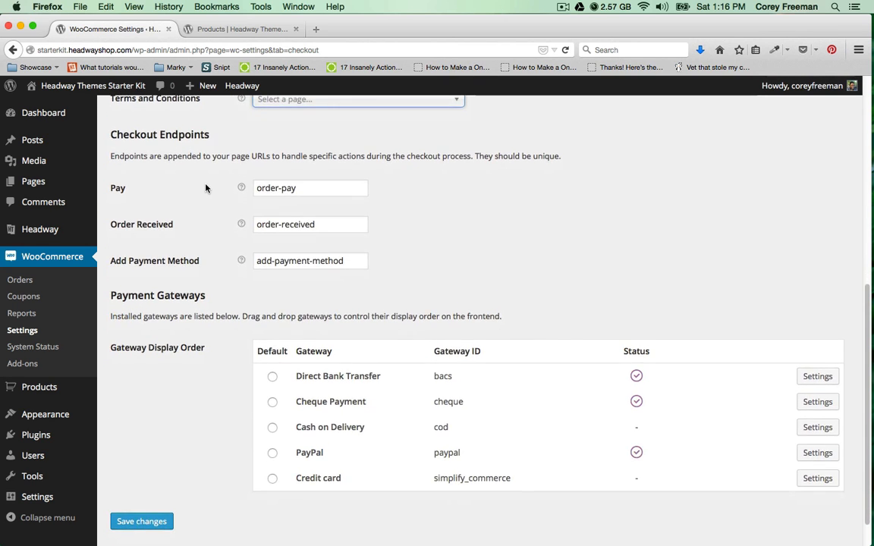
scroll(205, 188, "down", 1)
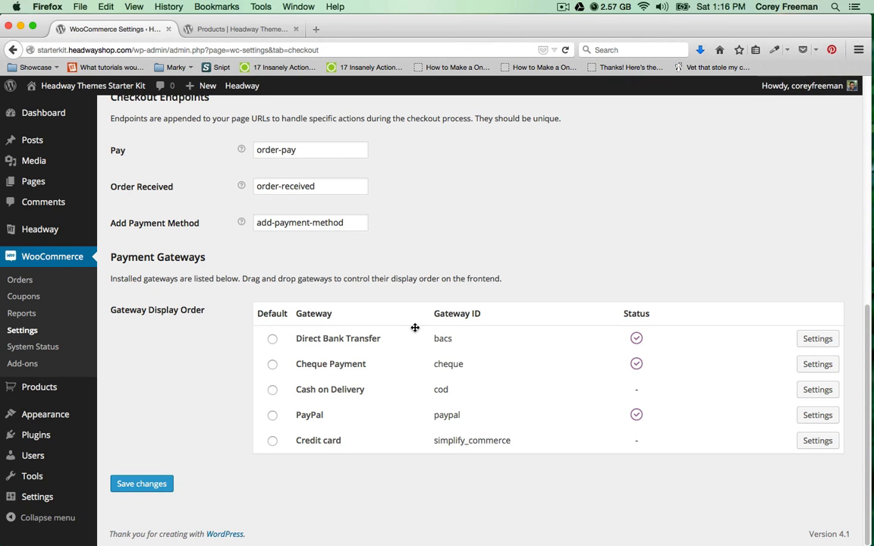
left_click_drag(411, 423, 373, 354)
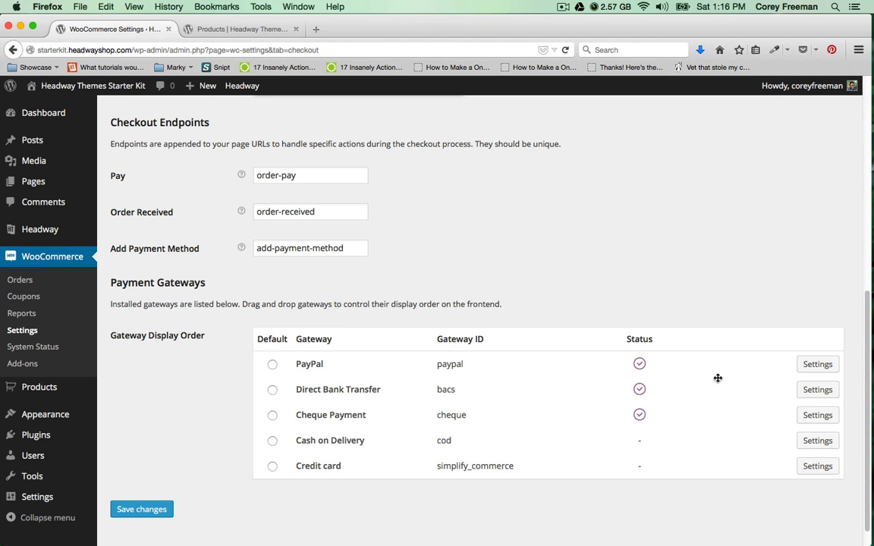
Enter the merchant's PayPal account e-mail in the PayPal gateway settings and save.
left_click(809, 369)
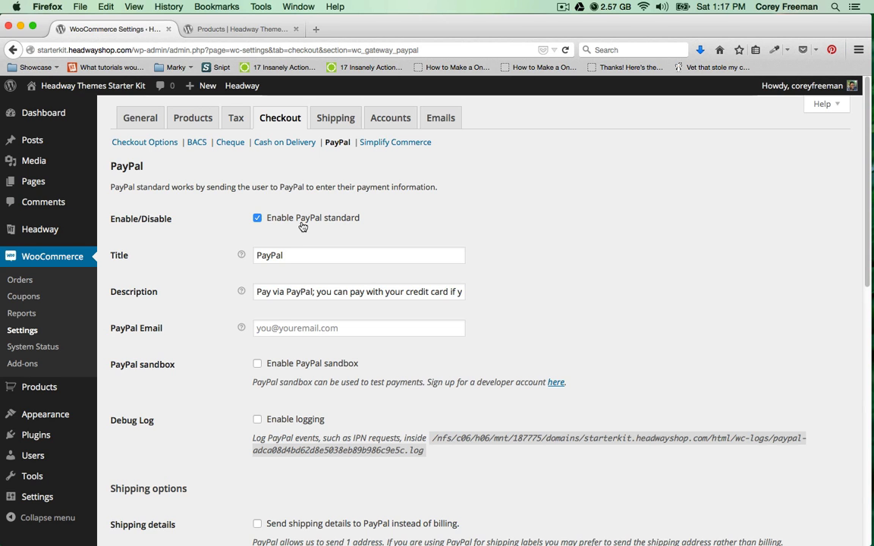
scroll(302, 226, "down", 1)
scroll(302, 227, "down", 3)
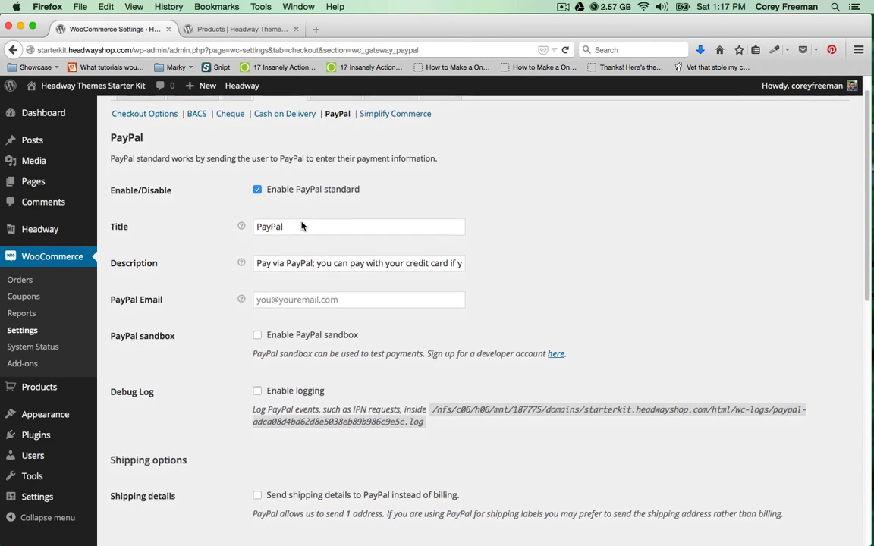
left_click(295, 256)
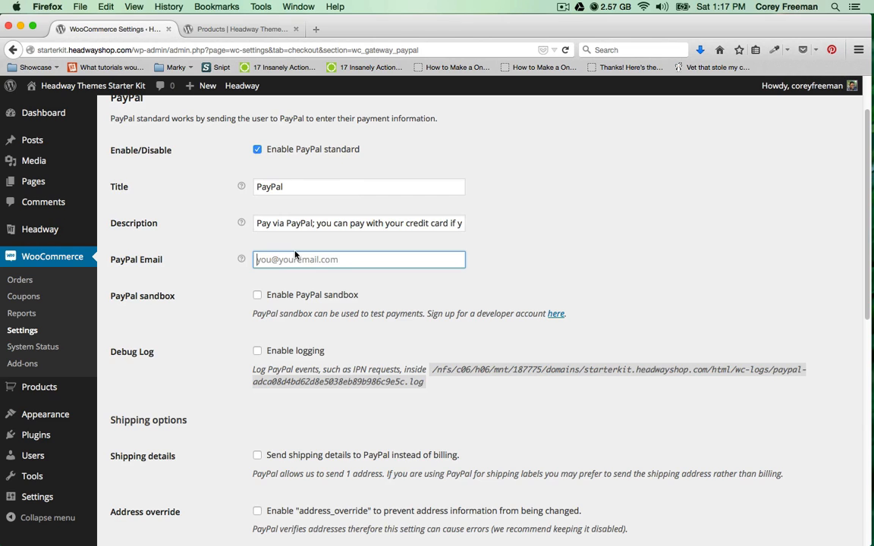
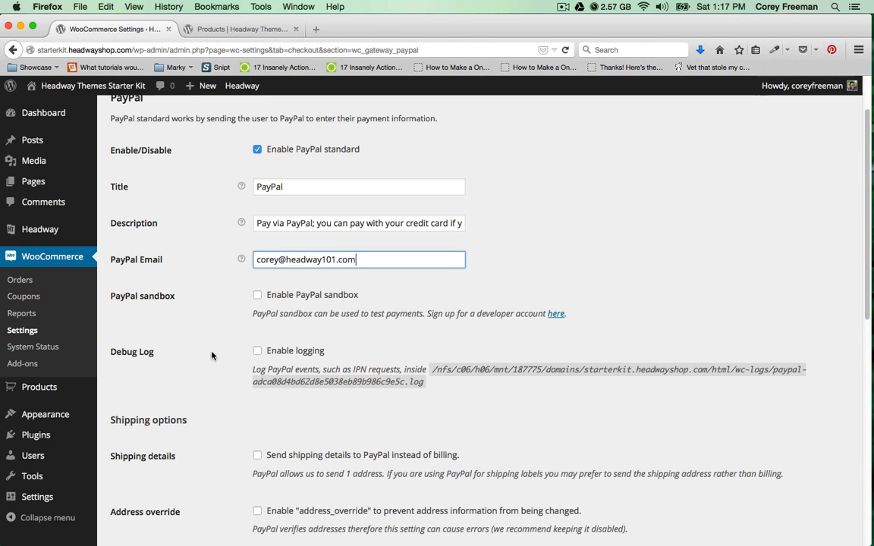
scroll(212, 355, "down", 10)
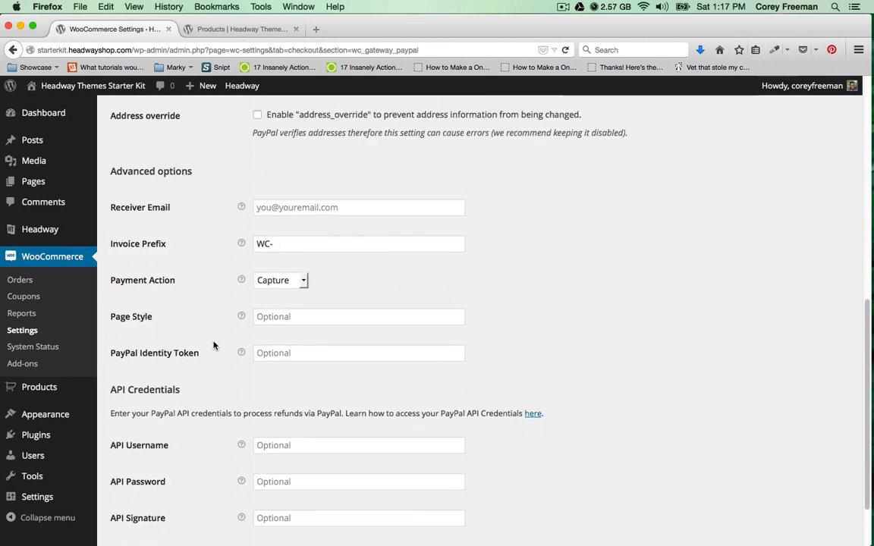
scroll(215, 344, "down", 2)
left_click(144, 483)
scroll(219, 402, "up", 5)
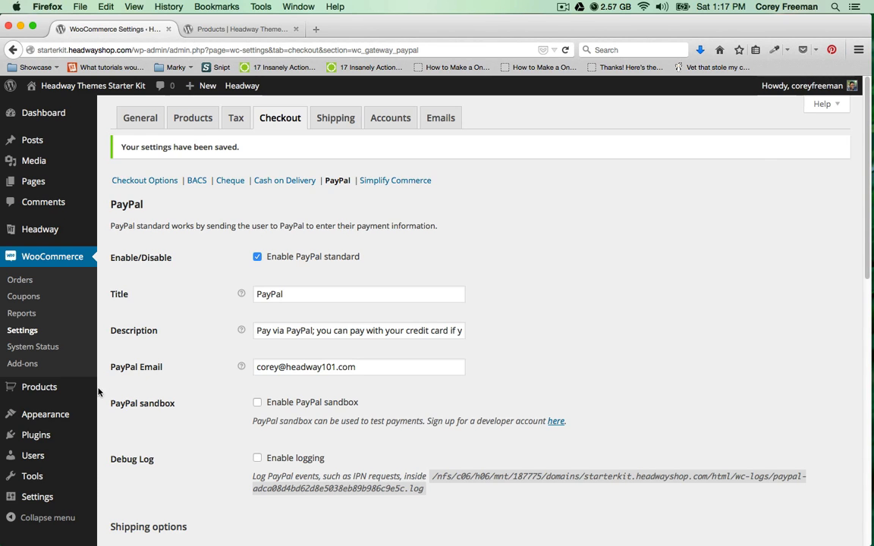
mouse_move(72, 395)
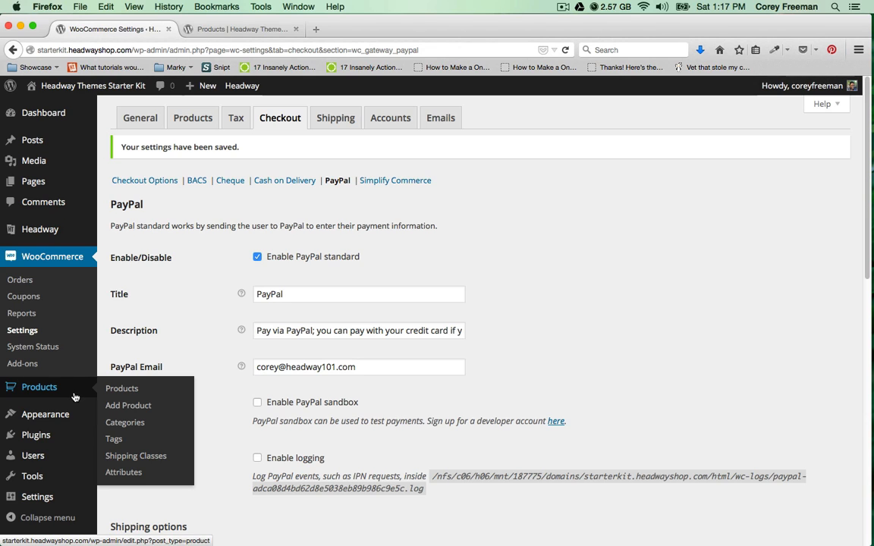
Add a new product titled 'My First Product' with an enticing long description in the editor.
left_click(118, 404)
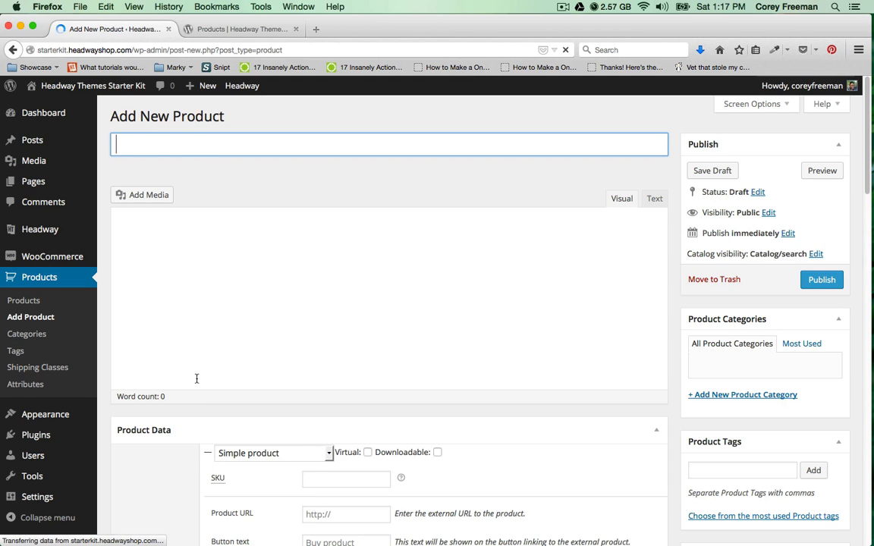
type("My ")
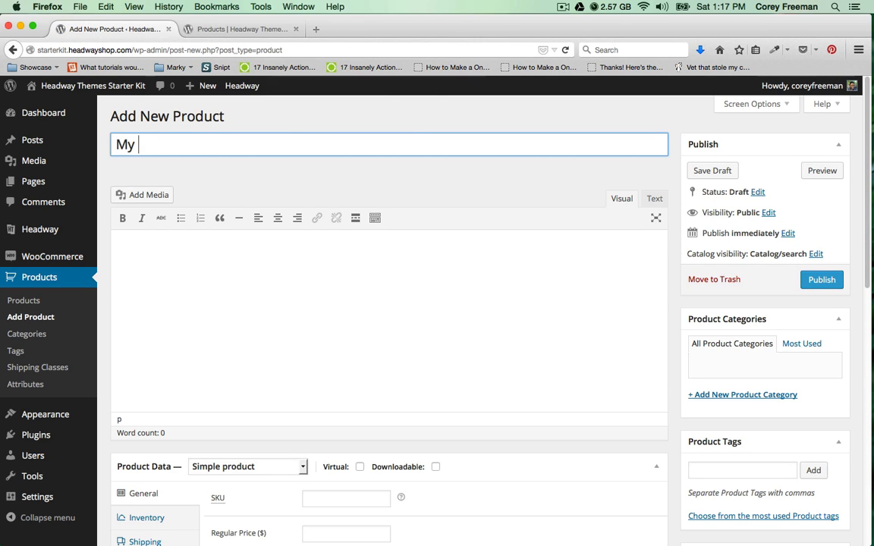
type("First Product")
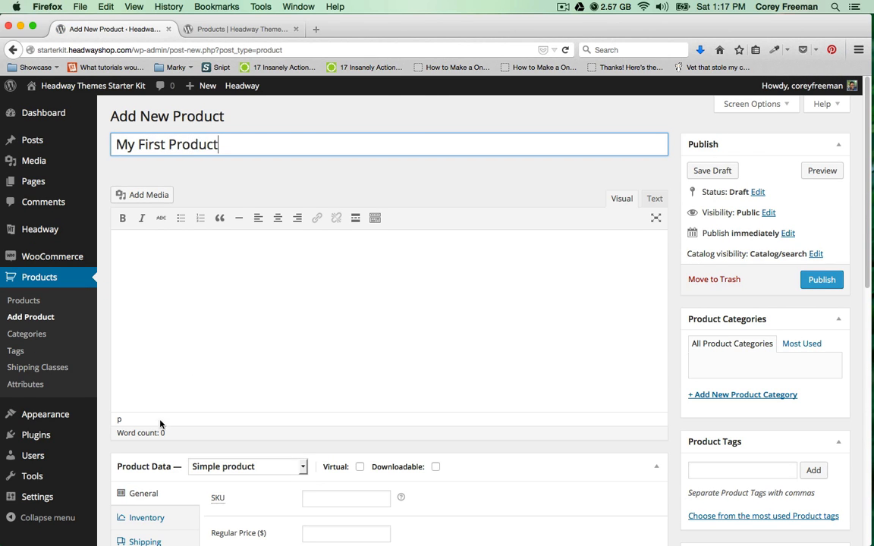
left_click(174, 369)
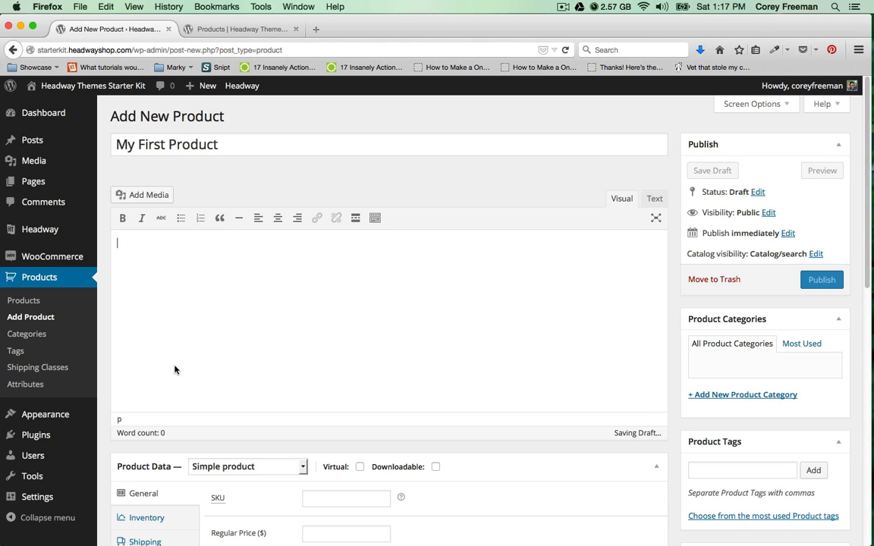
type("This is a long description.")
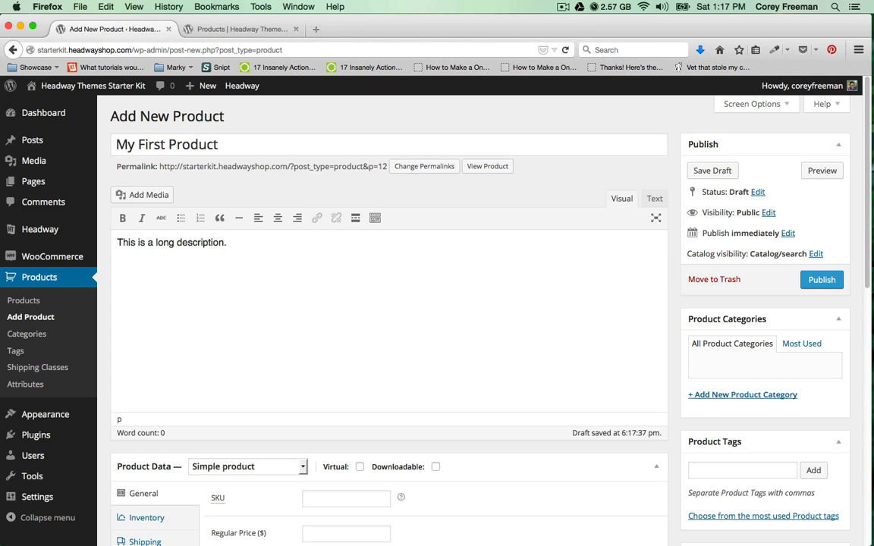
type(" Make sure this is enticing ")
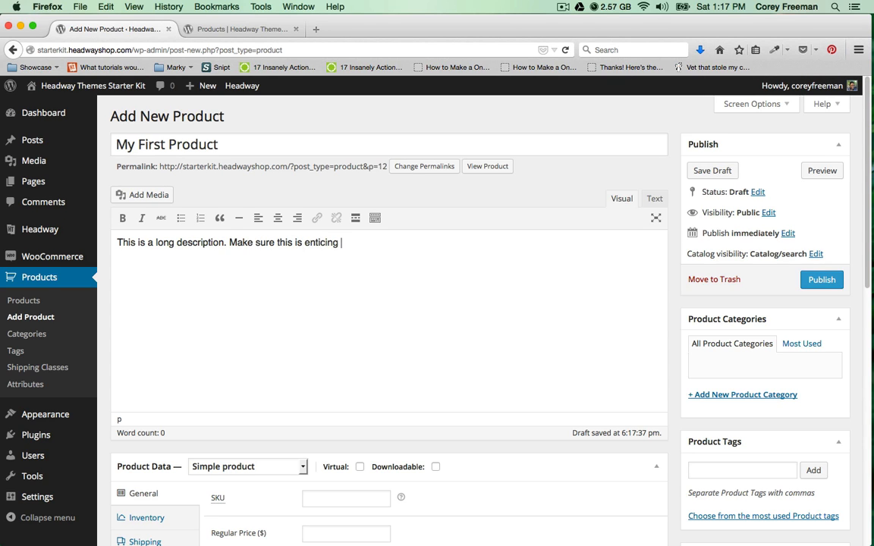
type("and makes people want")
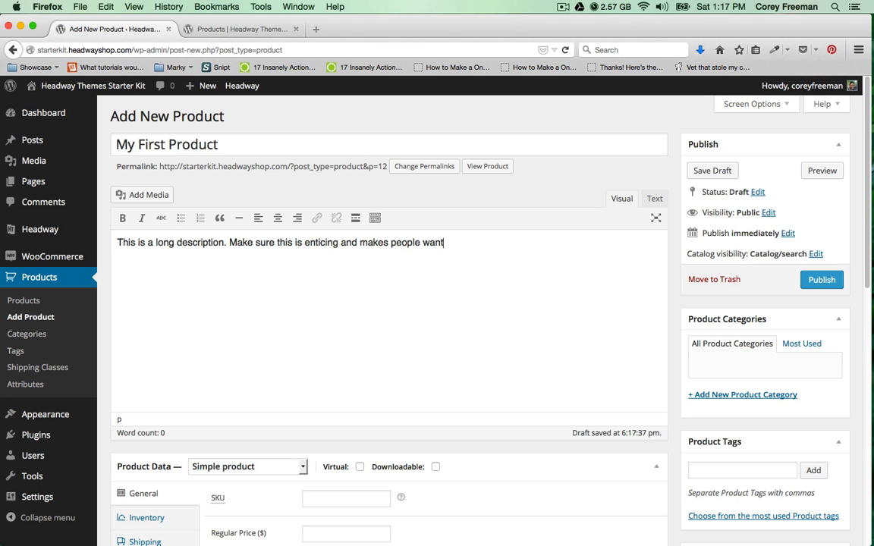
type(" to buy!")
Give the product SKU 1234A, regular price 50 and sale price 30.
scroll(224, 386, "down", 5)
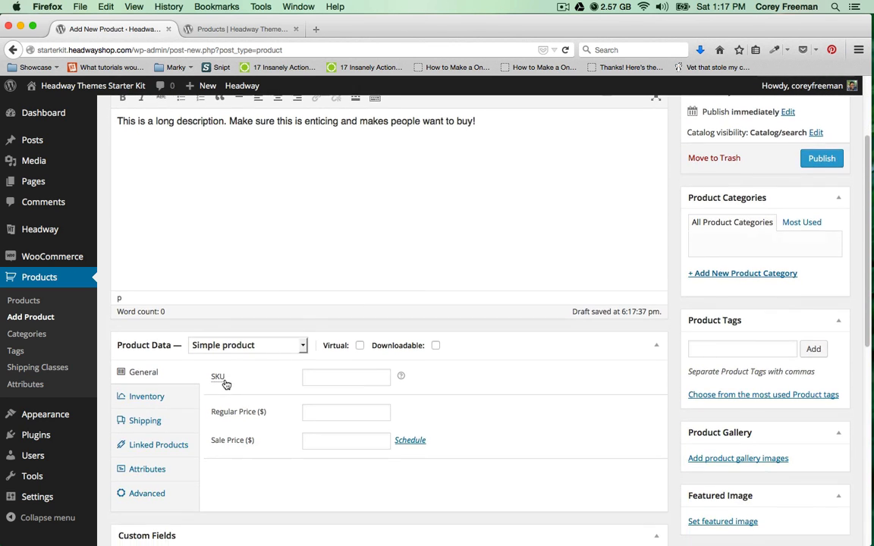
scroll(224, 386, "down", 6)
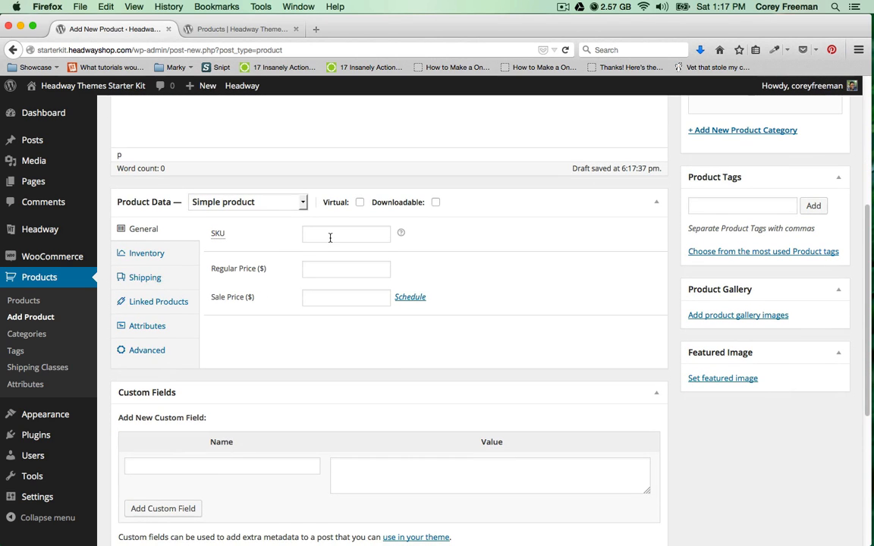
left_click(330, 238)
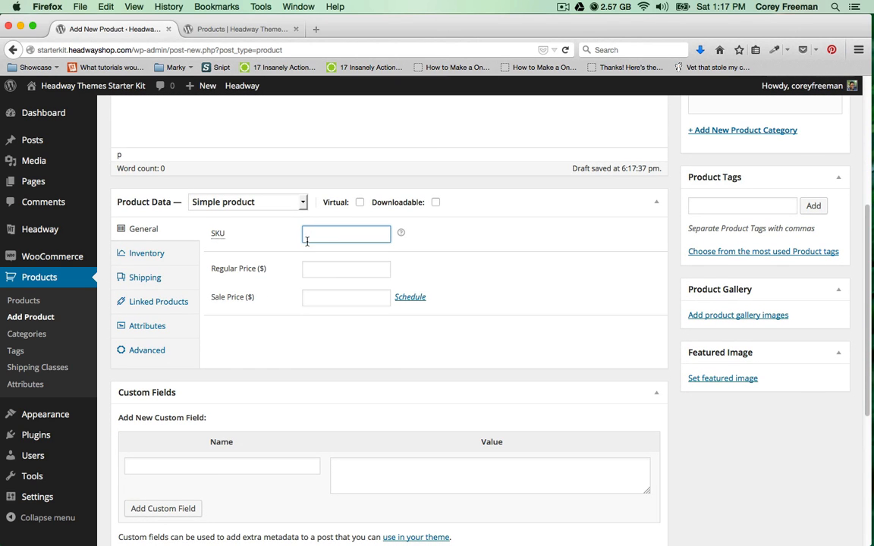
type("1234")
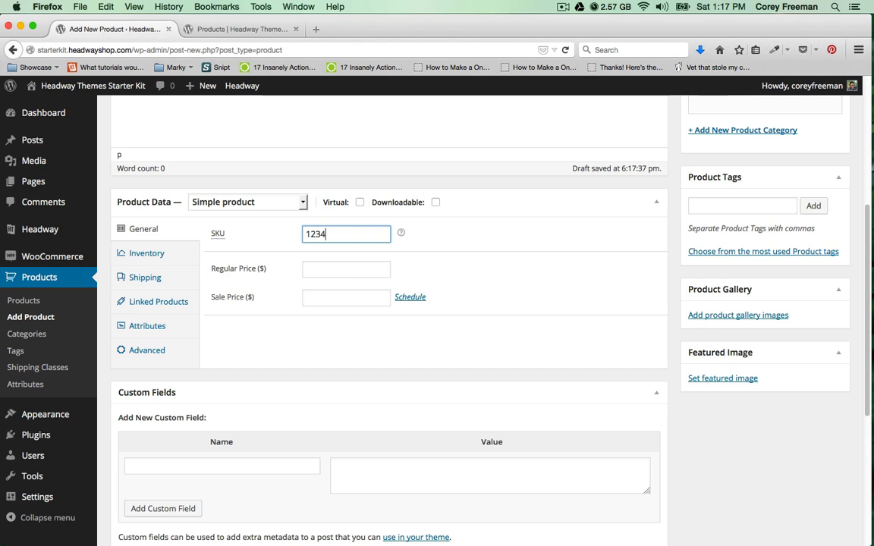
type("A")
left_click(347, 267)
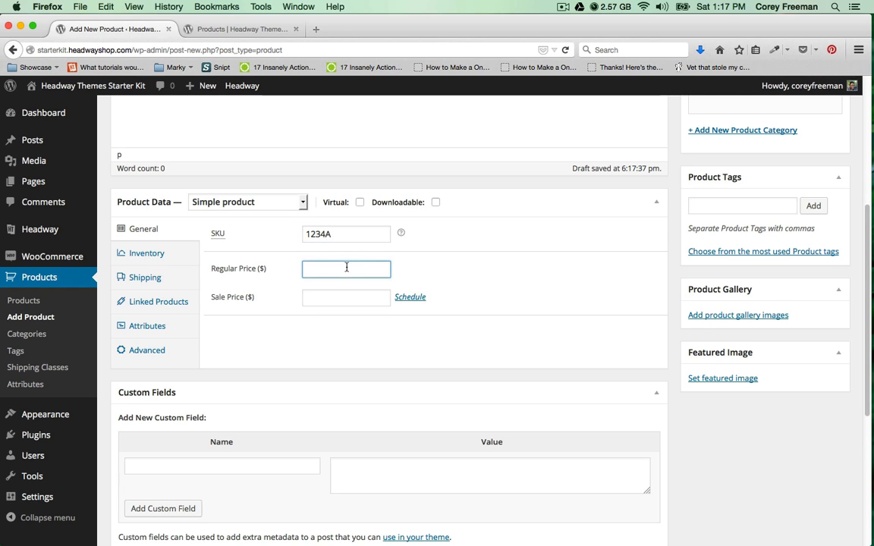
type("50")
left_click(345, 296)
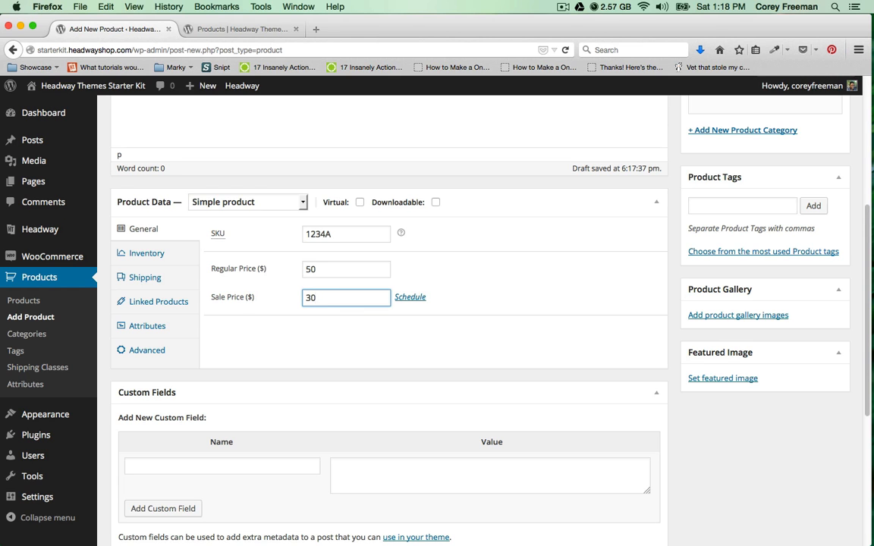
type("30")
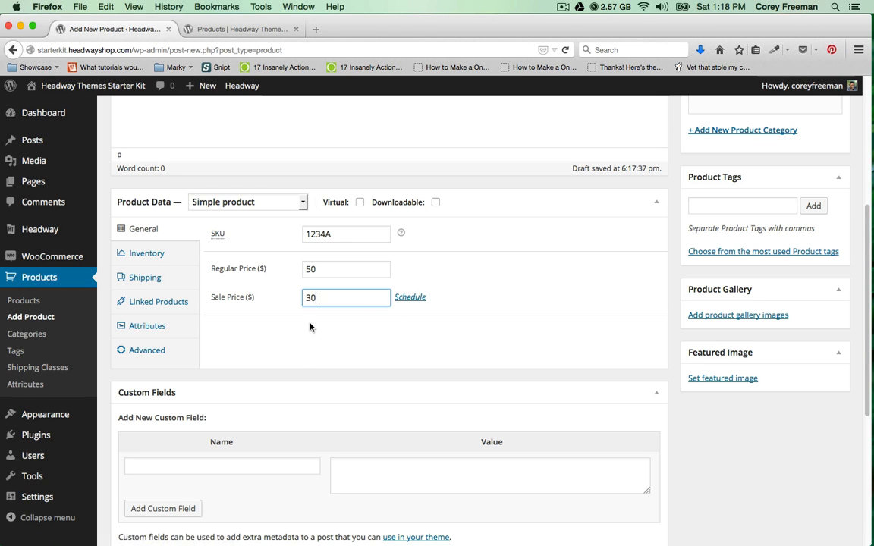
Type the short description 'This is the first product on this website.'.
scroll(310, 326, "down", 2)
scroll(310, 325, "down", 7)
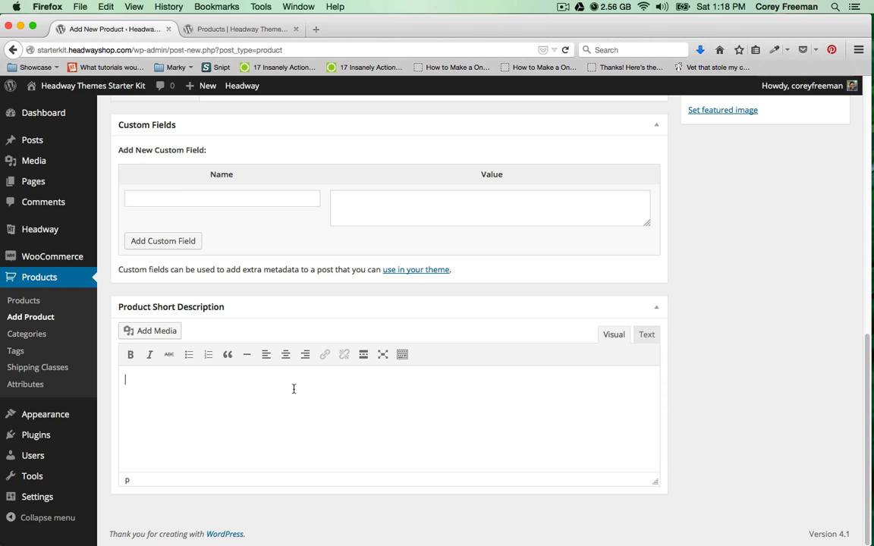
type("This is the first pro")
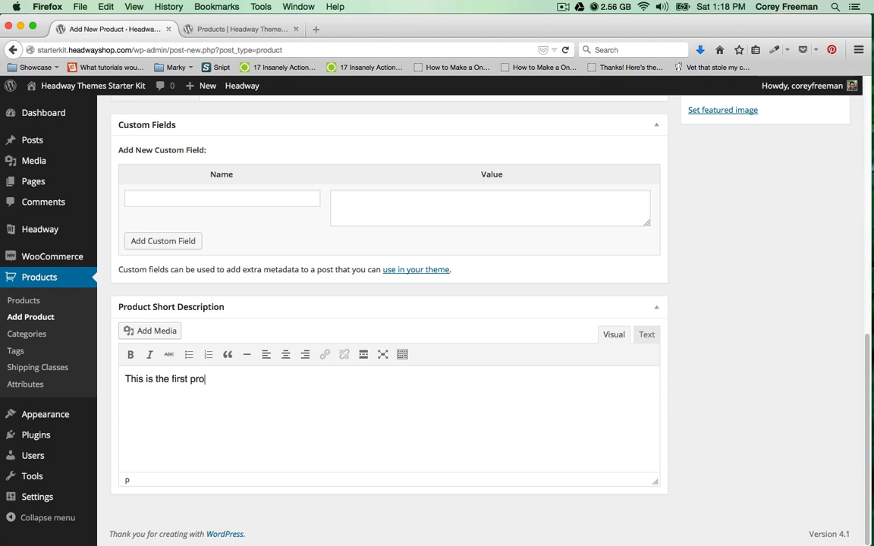
type("duct on this website.")
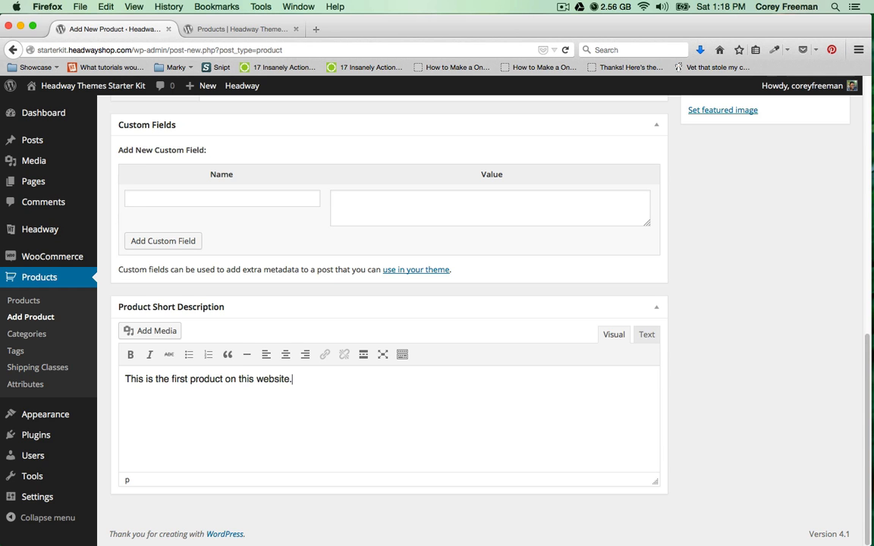
scroll(327, 336, "up", 15)
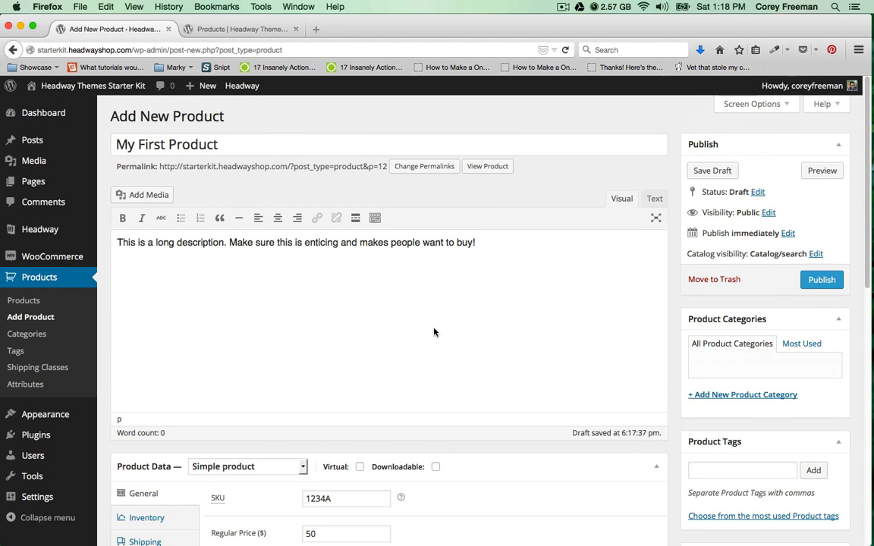
Create a new product category 'Fake Products' and assign it to the product.
left_click(723, 396)
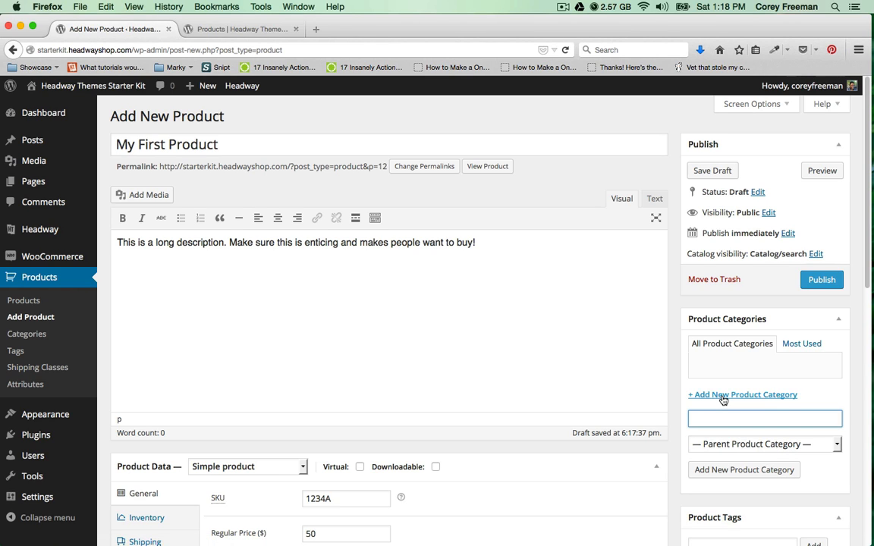
type("Fake Products")
key("Return")
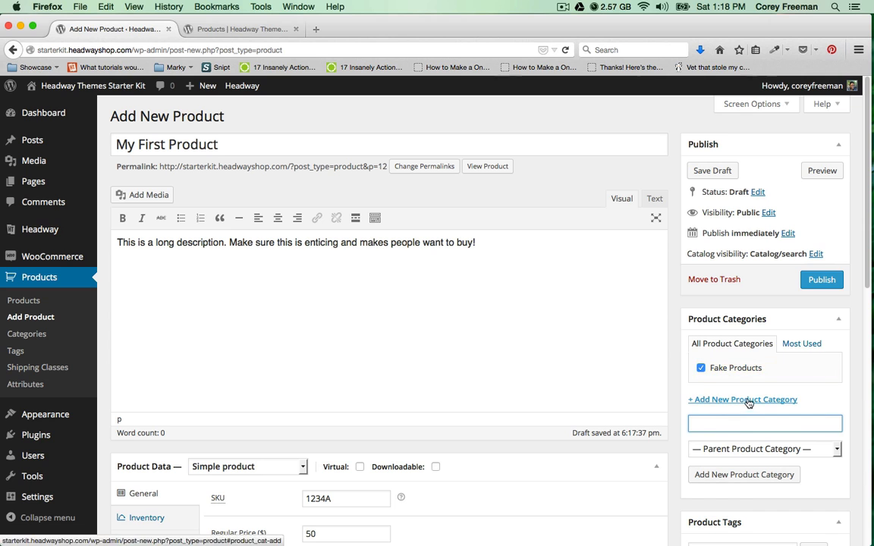
scroll(717, 376, "down", 1)
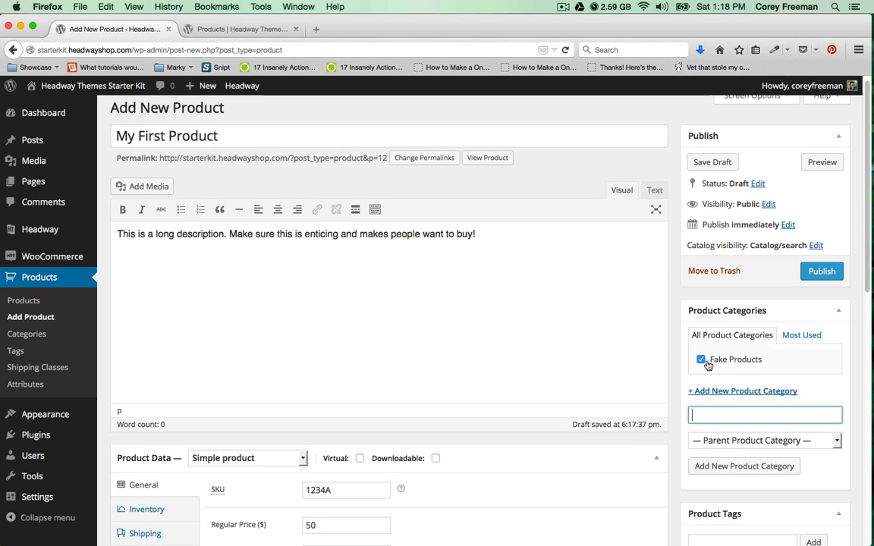
scroll(706, 366, "down", 5)
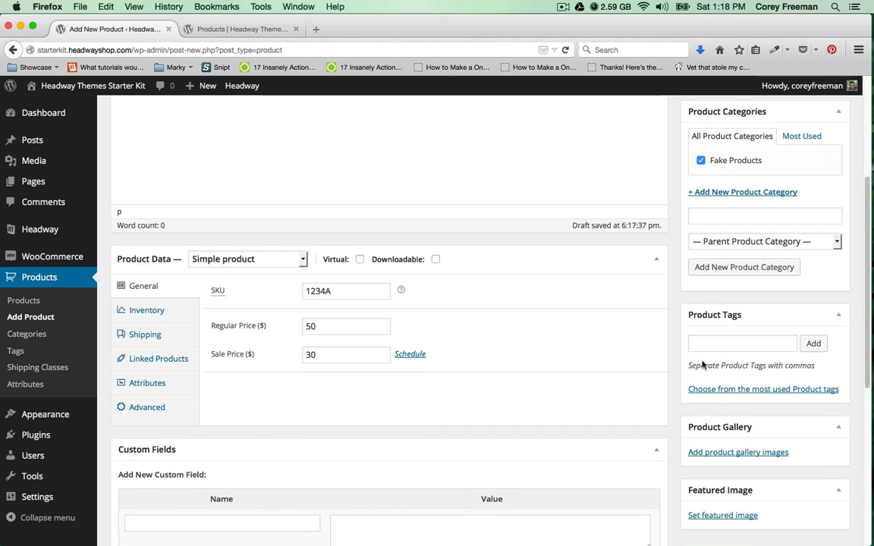
scroll(702, 365, "down", 1)
Add the tags tag1 and tag2 to the product.
left_click(702, 322)
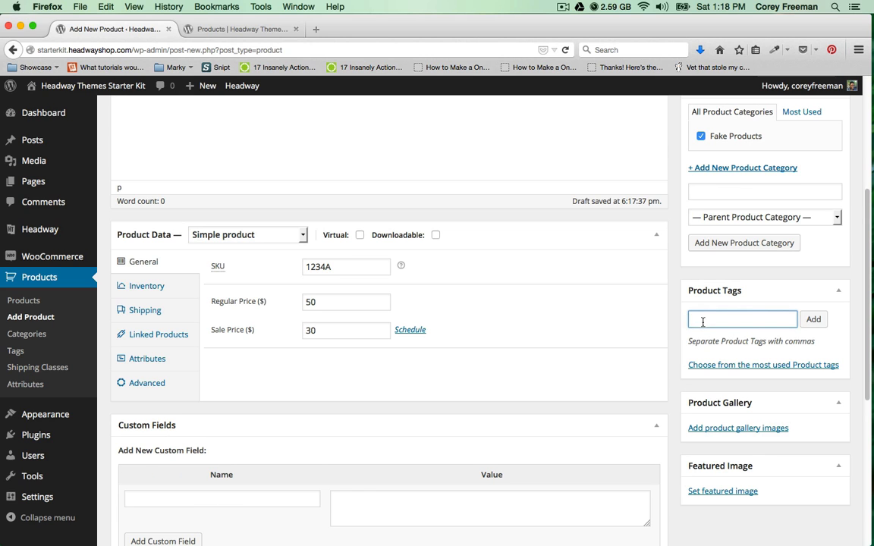
type("tag1")
key("Return")
type("tag")
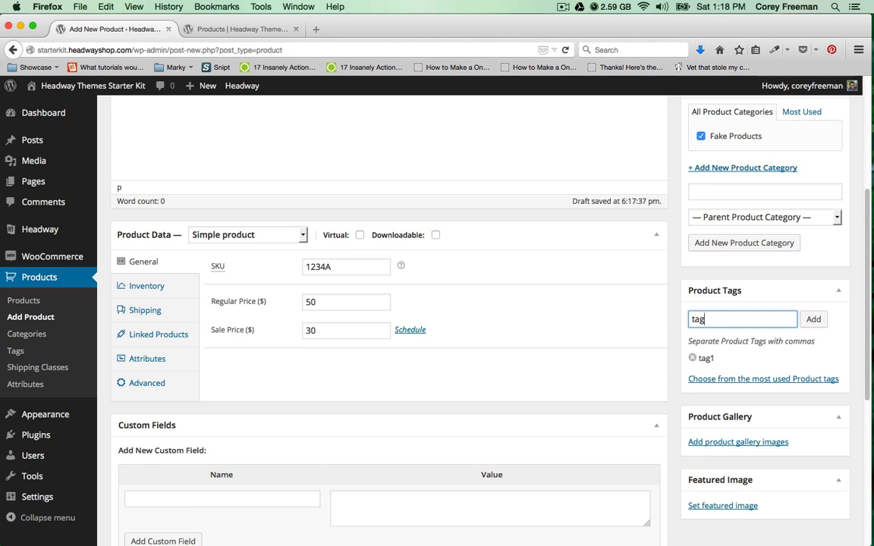
type("2")
key("Return")
scroll(704, 330, "down", 2)
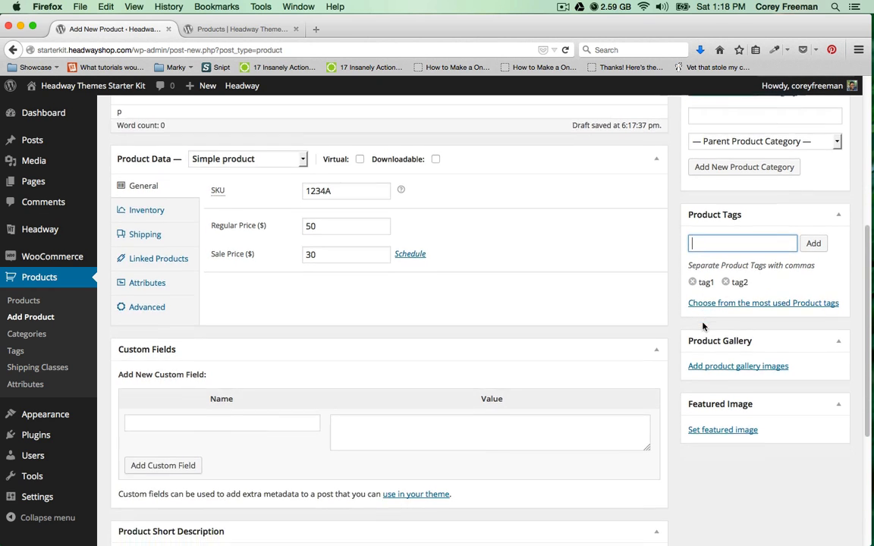
scroll(704, 330, "down", 1)
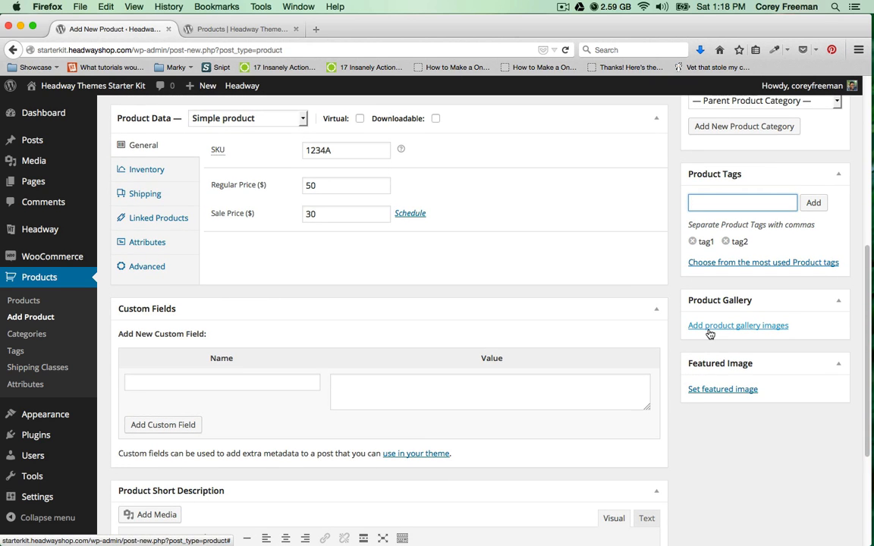
left_click(709, 334)
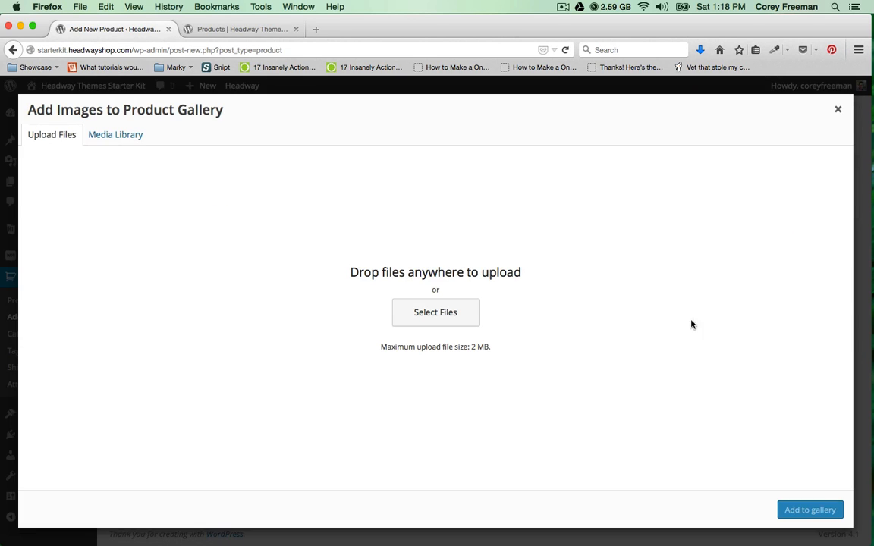
left_click(421, 312)
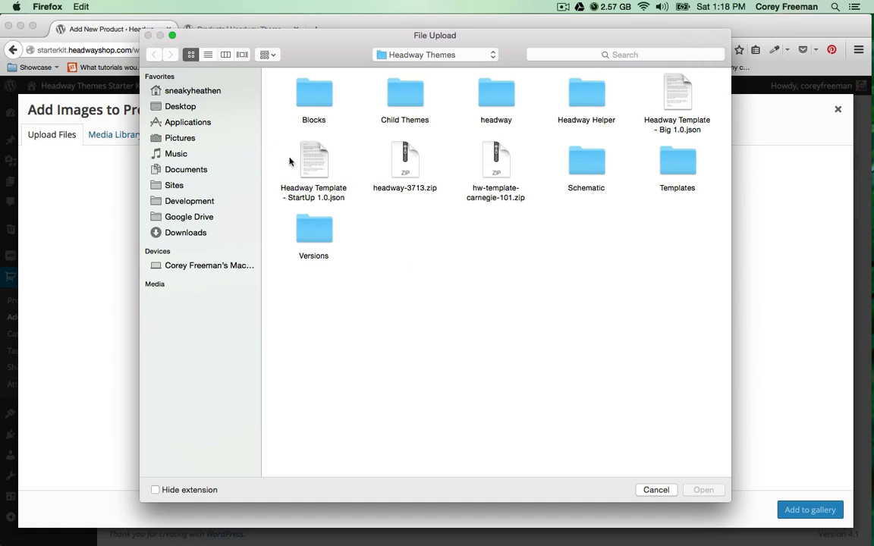
left_click(226, 107)
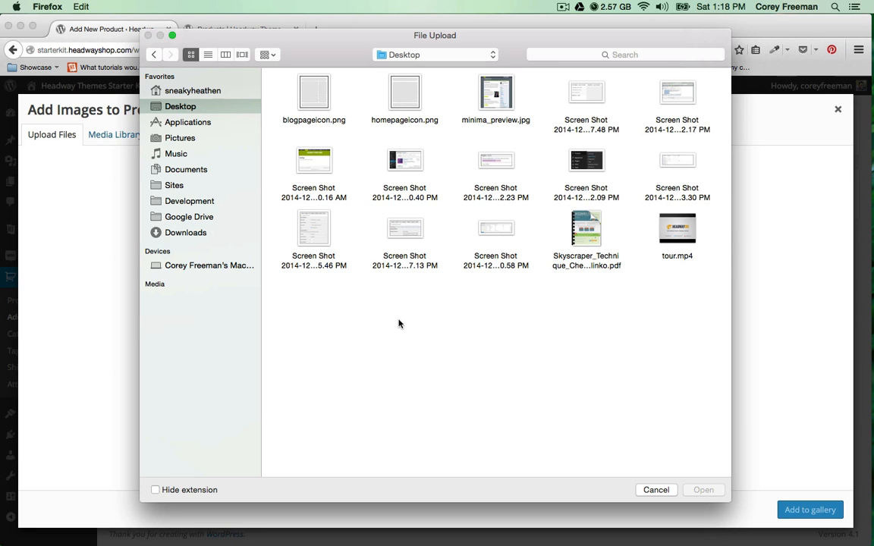
left_click(225, 233)
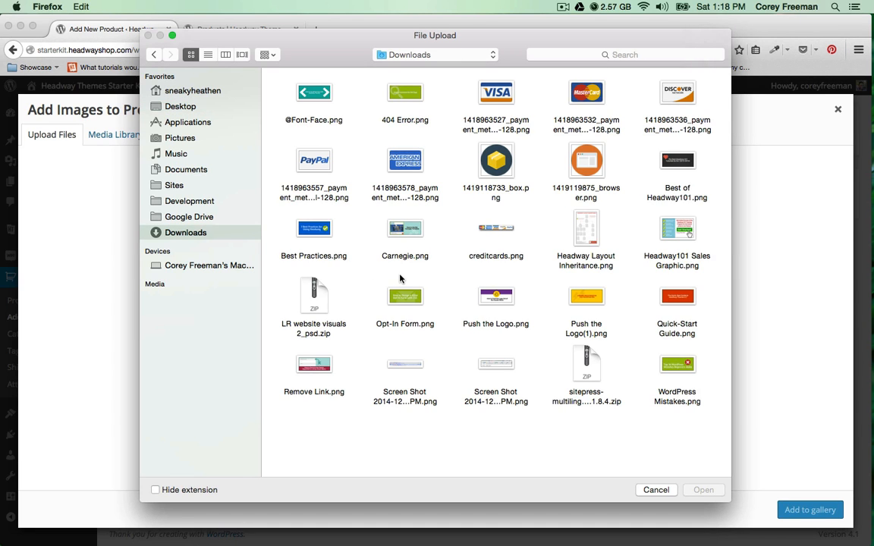
left_click_drag(468, 149, 578, 176)
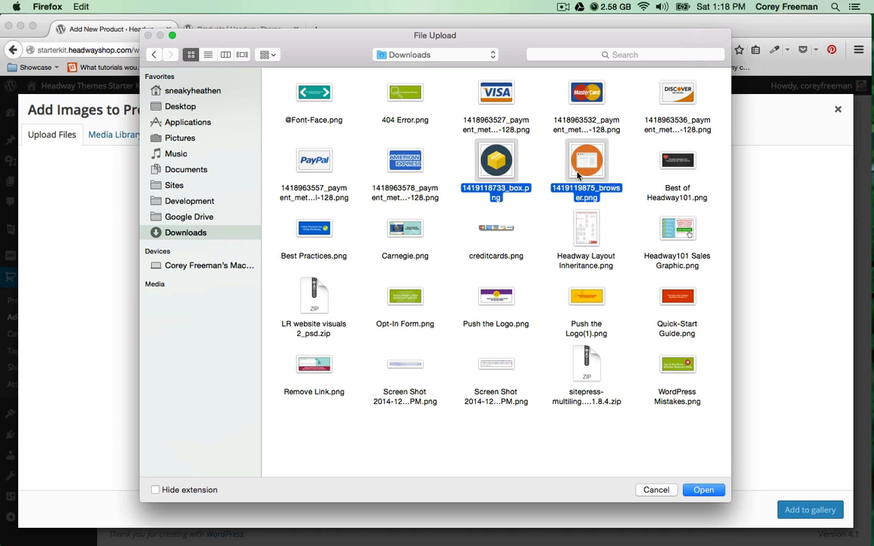
left_click(719, 491)
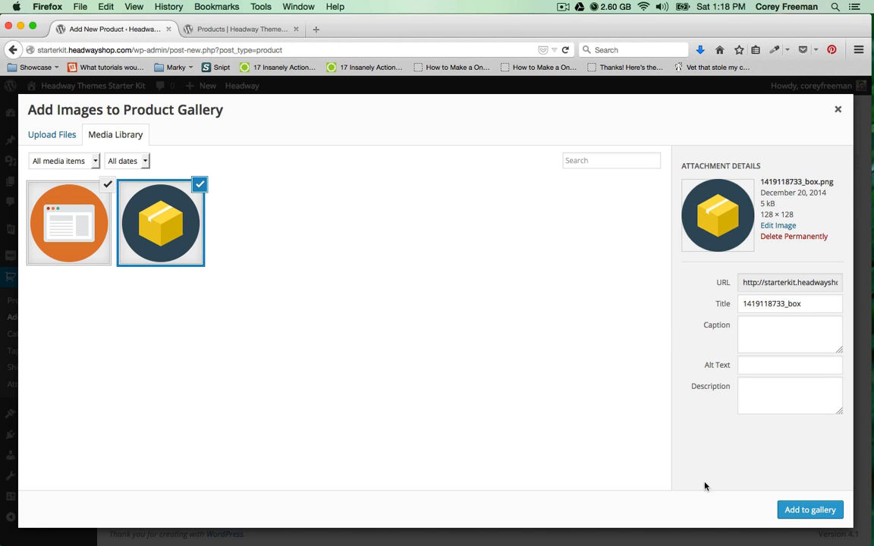
left_click(809, 510)
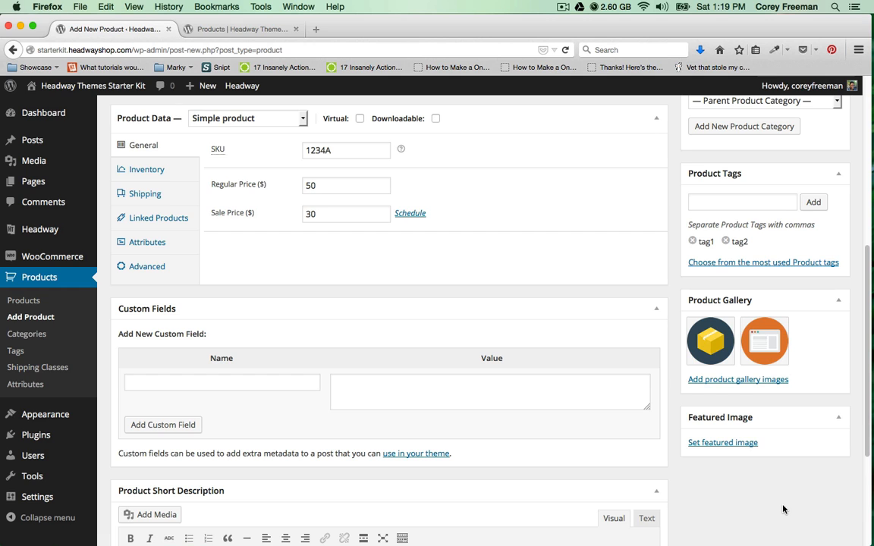
Upload the VISA card PNG and set it as the product's featured image.
left_click(722, 443)
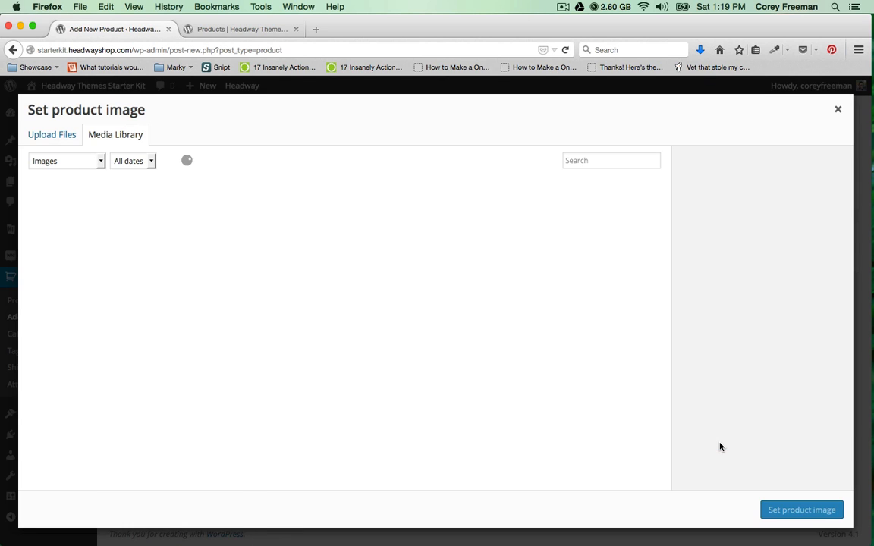
left_click(52, 135)
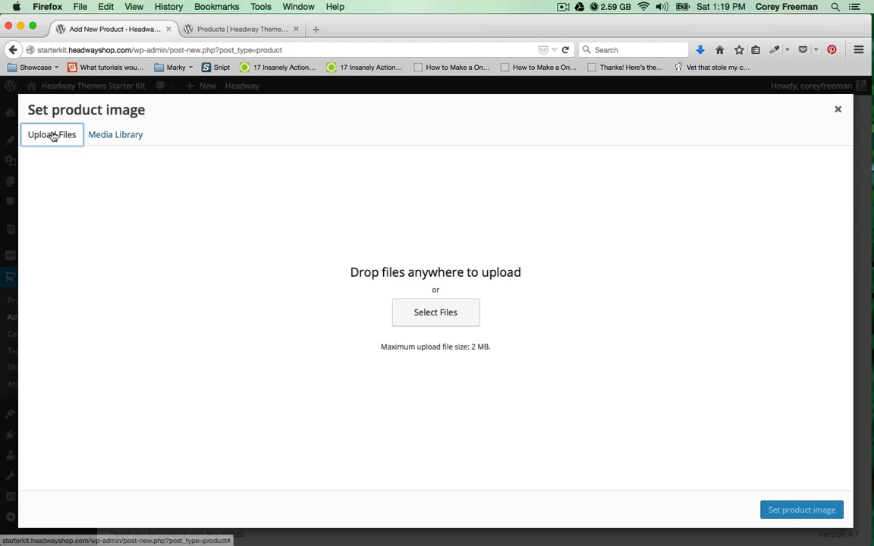
left_click(392, 309)
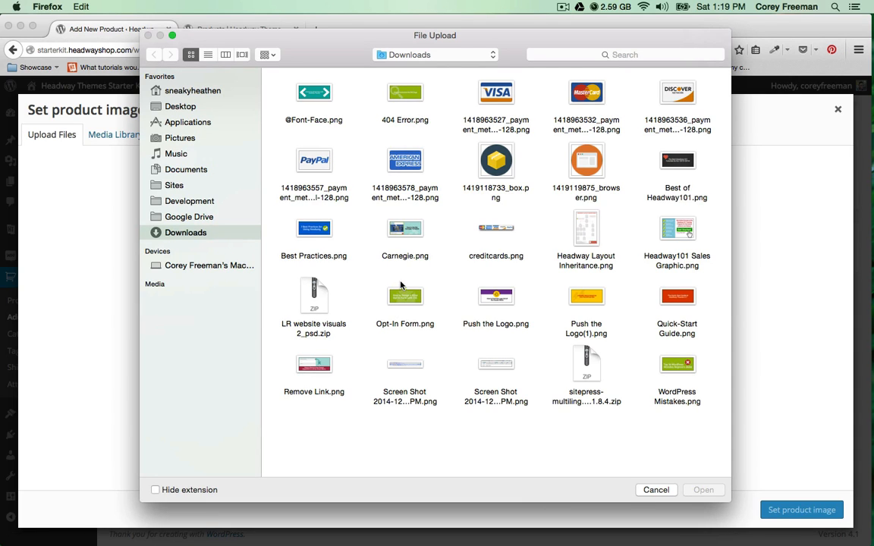
left_click(525, 128)
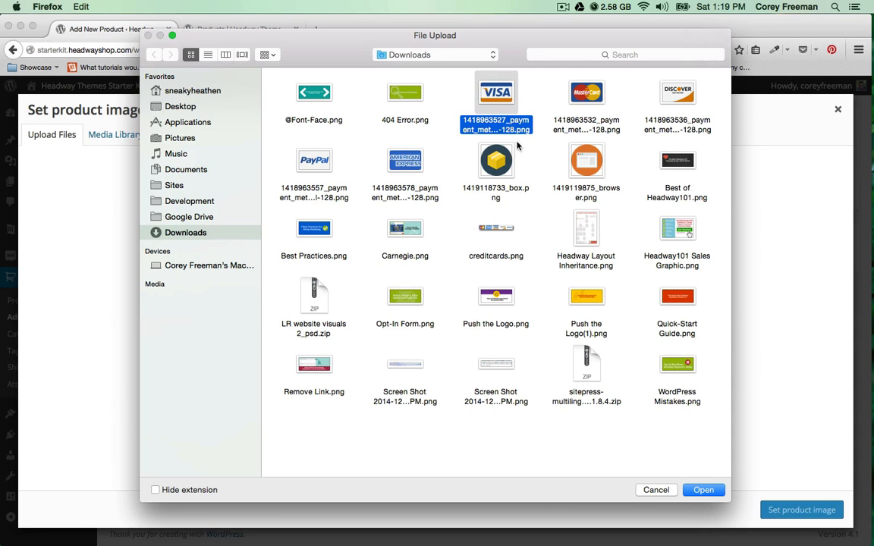
left_click(703, 491)
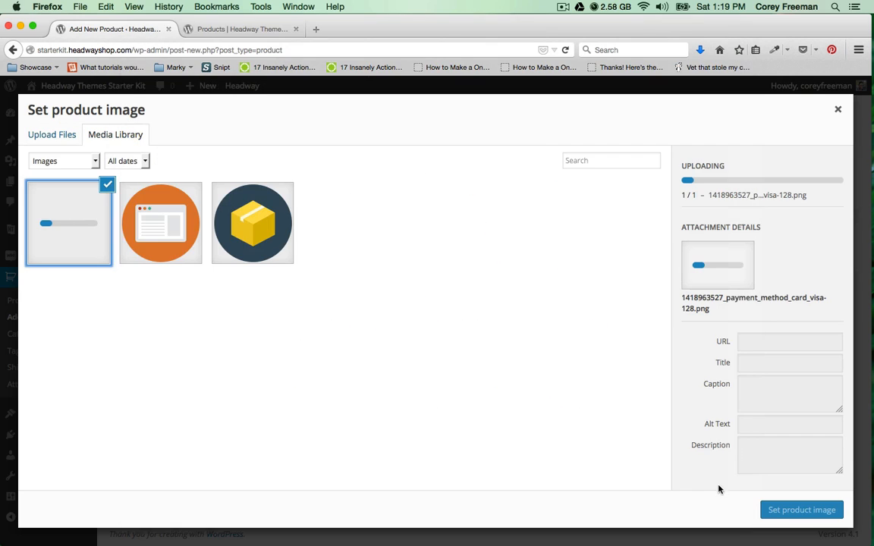
left_click(779, 510)
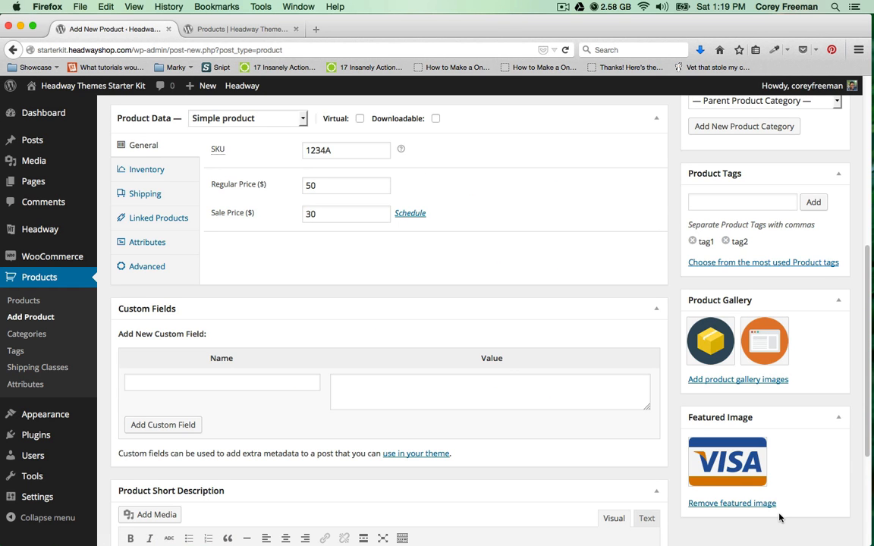
Publish My First Product.
scroll(774, 520, "up", 2)
scroll(773, 519, "up", 5)
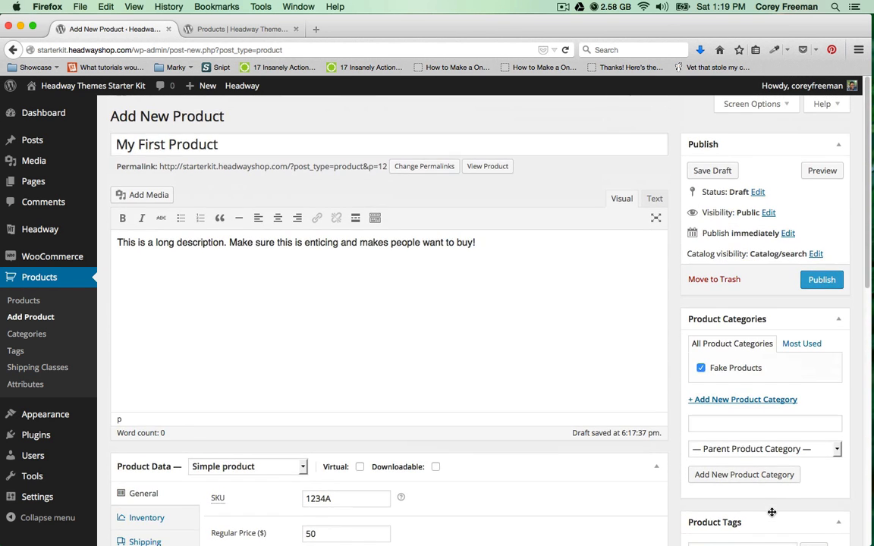
left_click(814, 280)
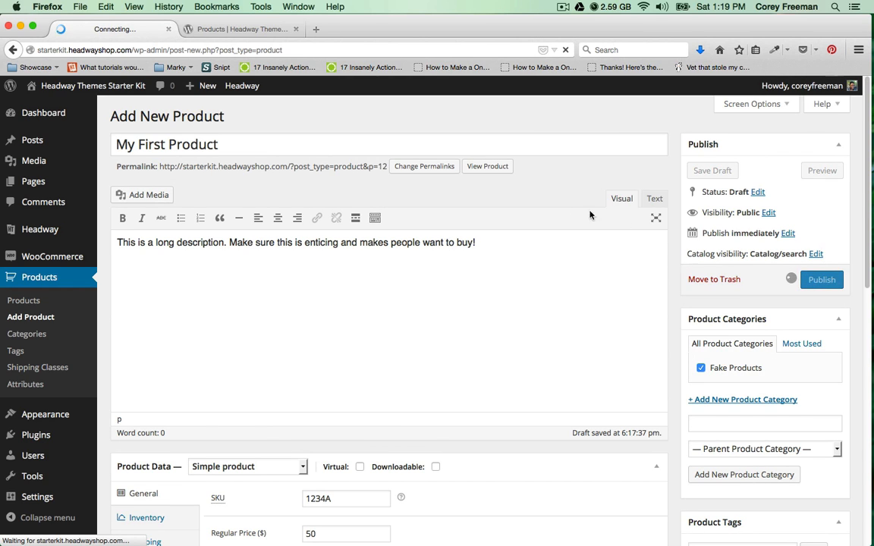
Reload the storefront shop page and open My First Product's live page.
left_click(236, 29)
left_click(565, 50)
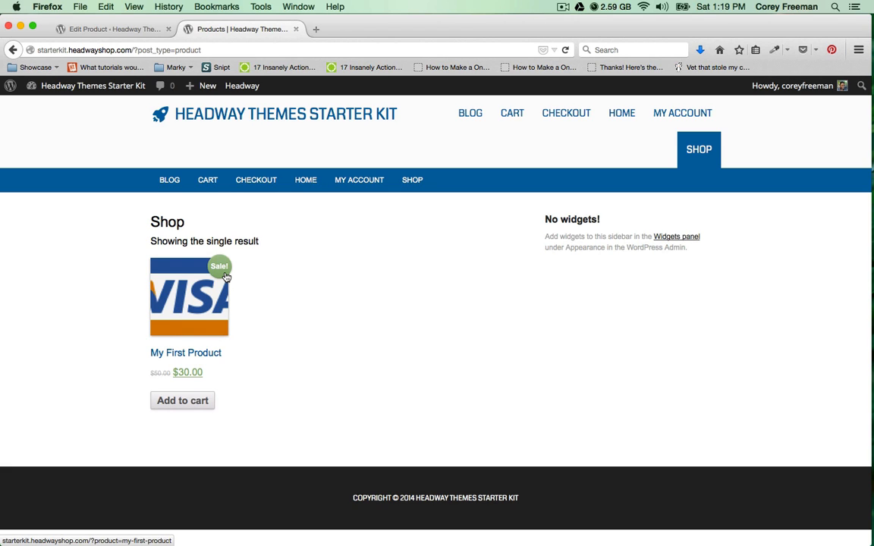
left_click(195, 307)
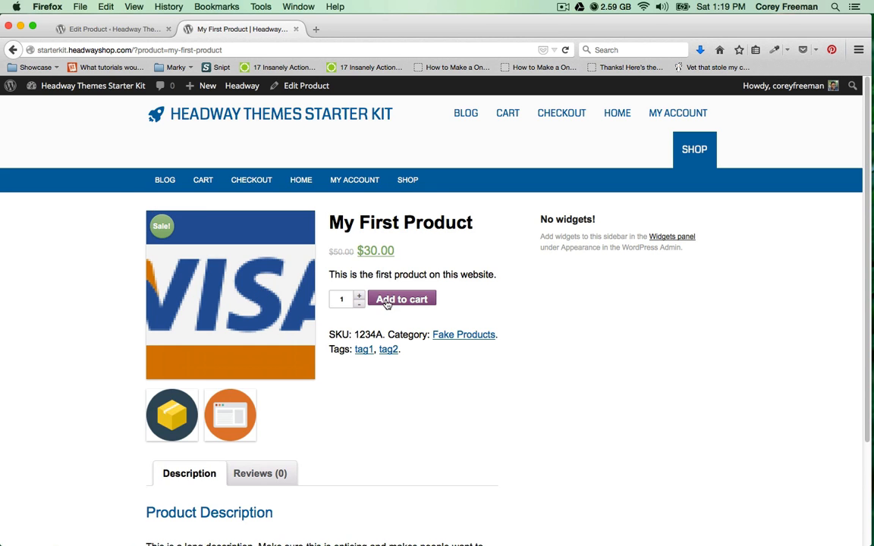
Look through the product's Reviews tab and review form, then go back to the Edit Product tab.
scroll(301, 329, "down", 5)
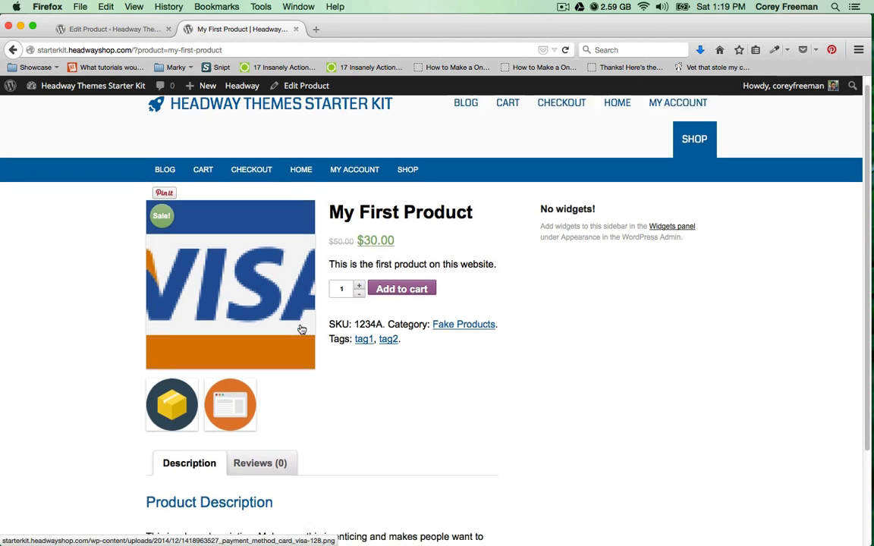
left_click(271, 350)
scroll(306, 345, "down", 8)
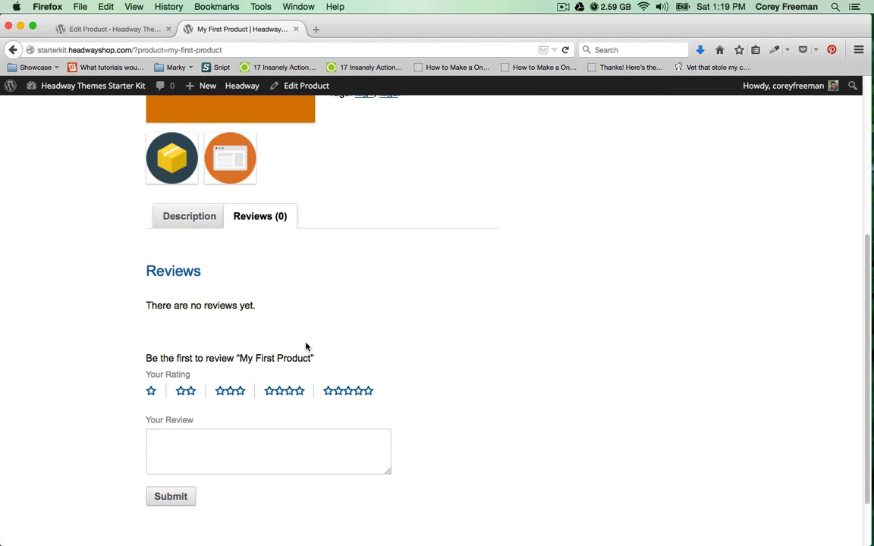
left_click(230, 383)
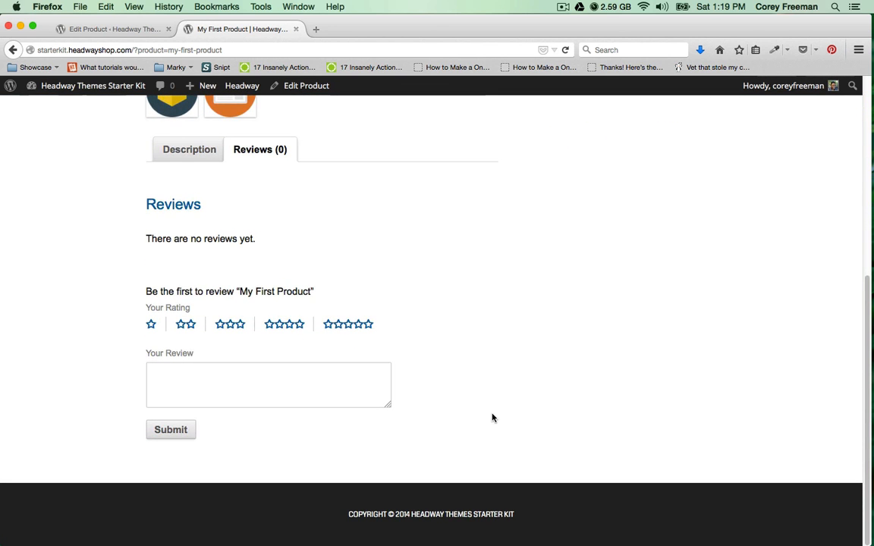
scroll(492, 418, "up", 8)
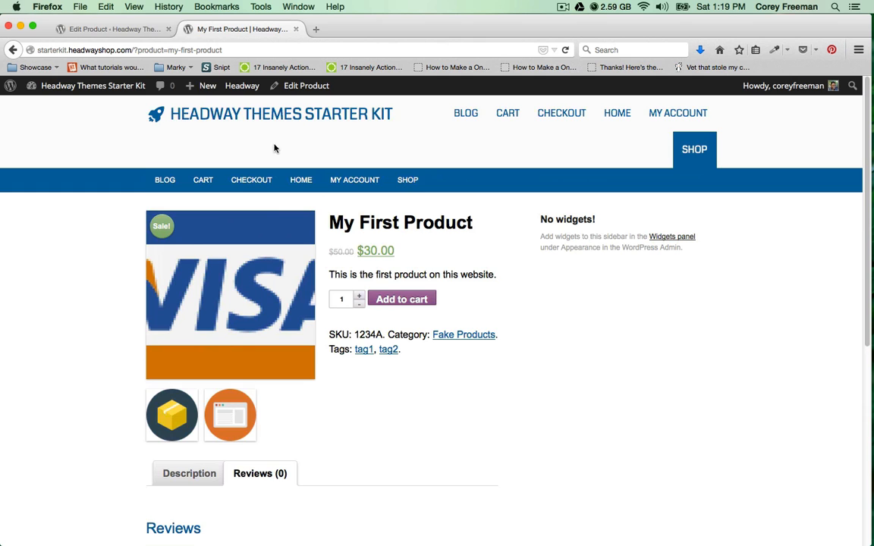
left_click(116, 31)
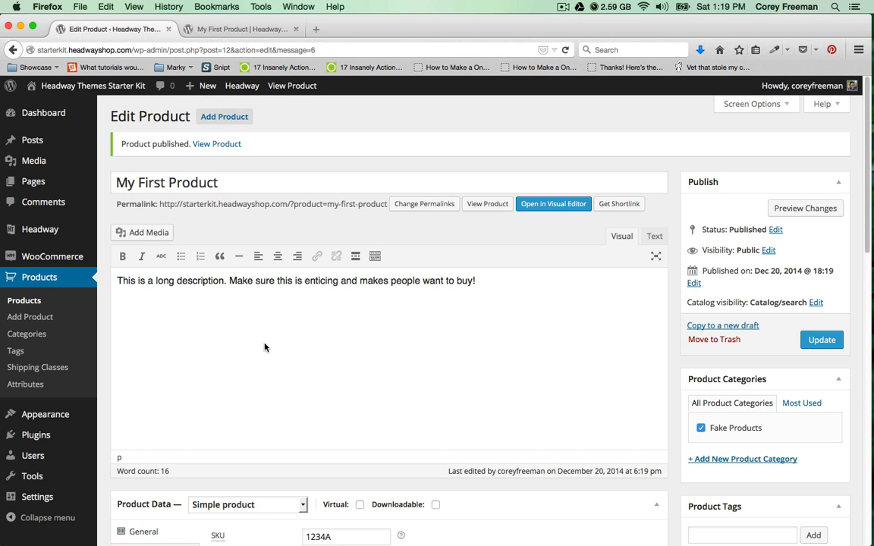
Disable reviews for My First Product in the Advanced product data settings.
scroll(265, 347, "down", 6)
scroll(265, 347, "down", 2)
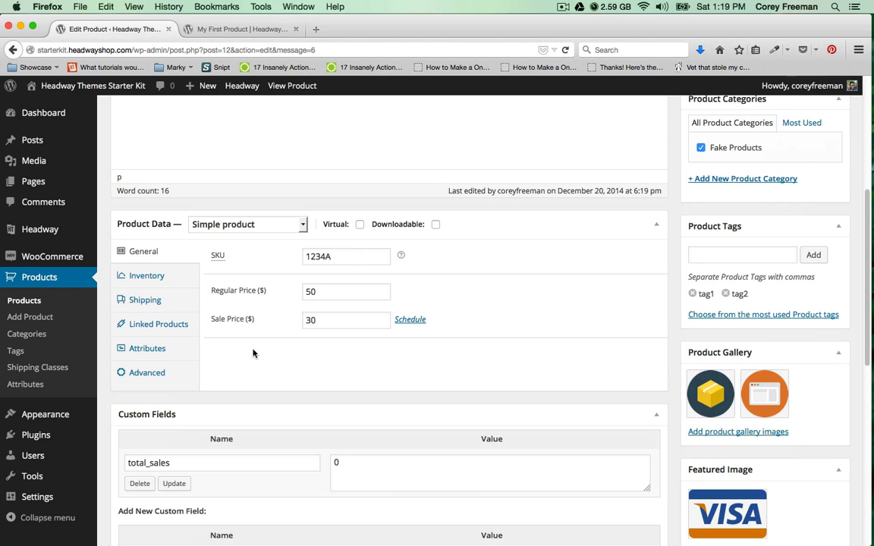
left_click(172, 371)
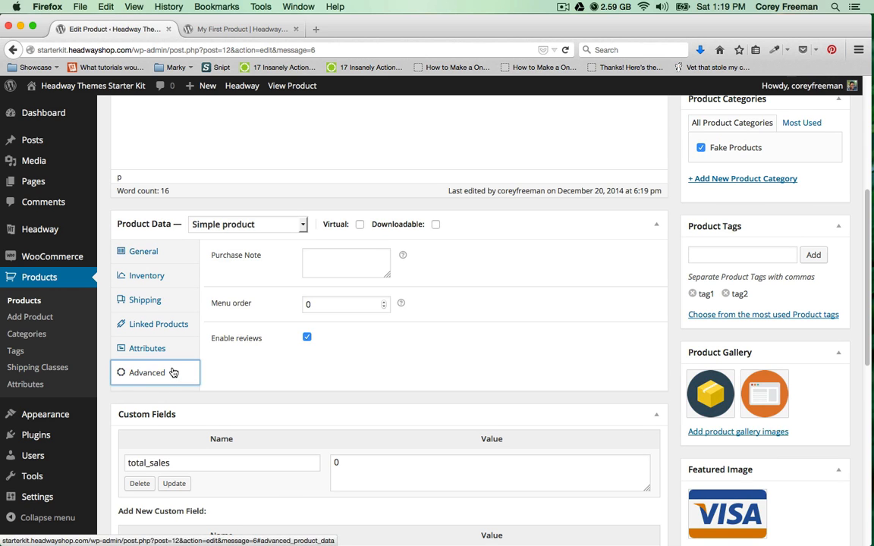
left_click(307, 338)
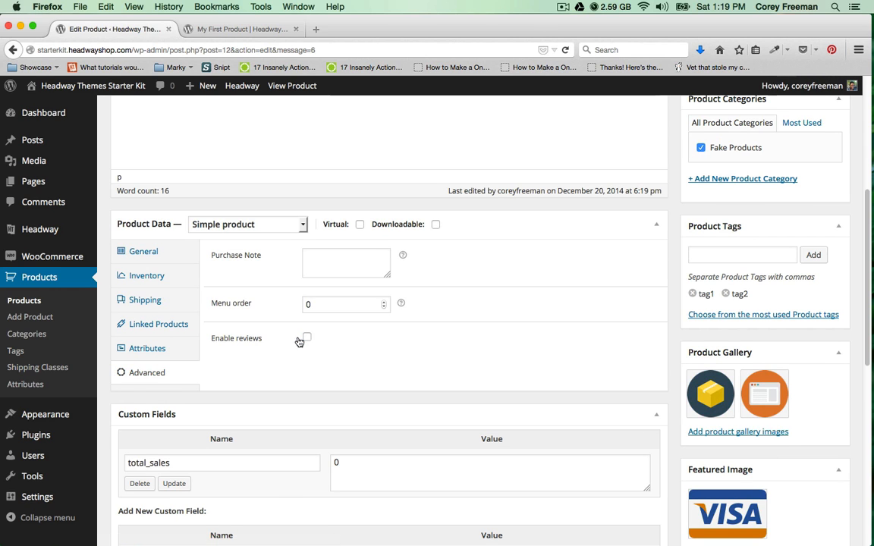
Mark the product as Virtual in the General settings, toggling Downloadable on and off.
left_click(163, 283)
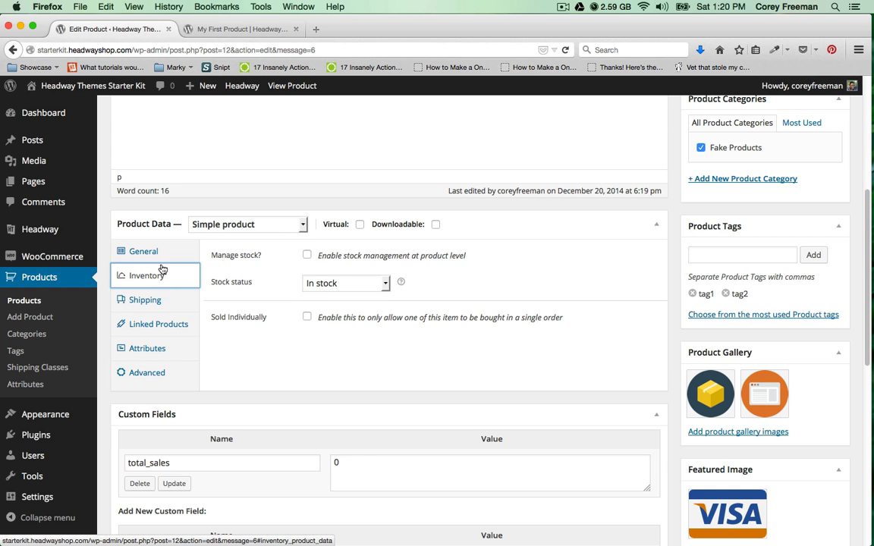
left_click(162, 261)
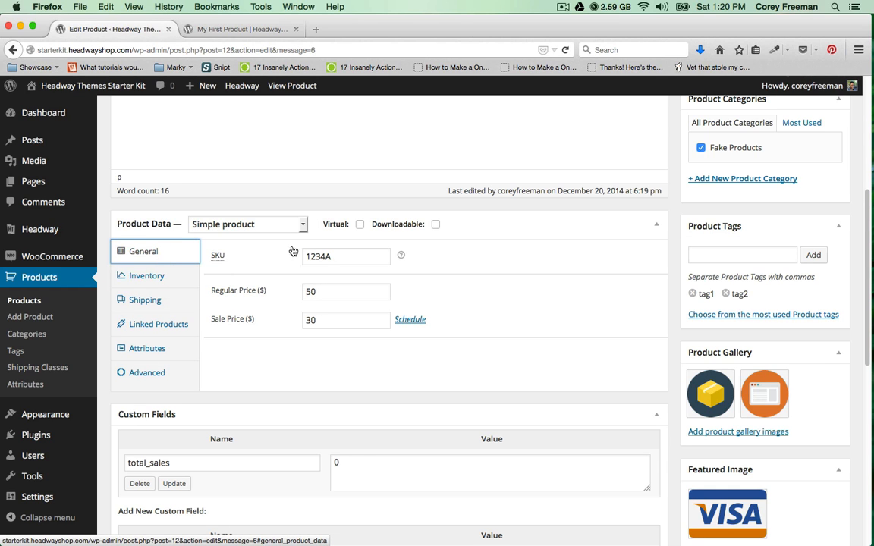
left_click(360, 225)
left_click(436, 224)
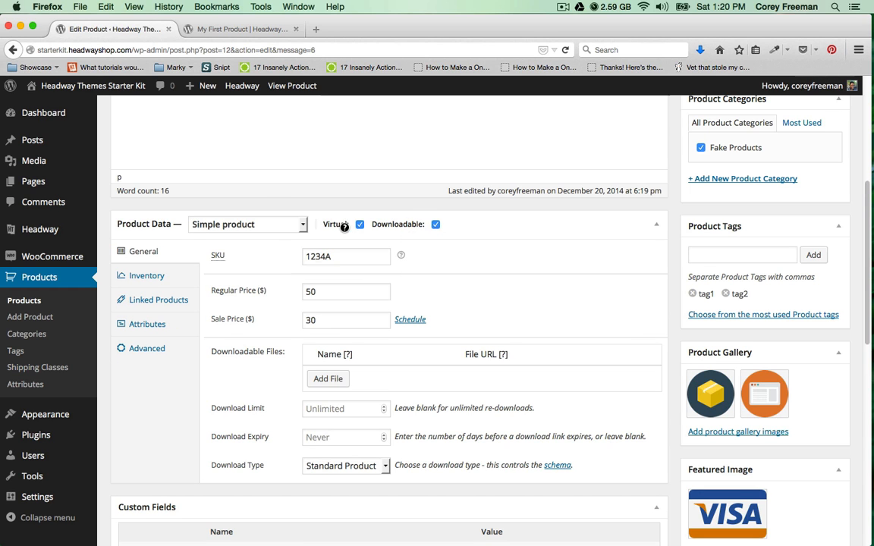
scroll(320, 282, "down", 2)
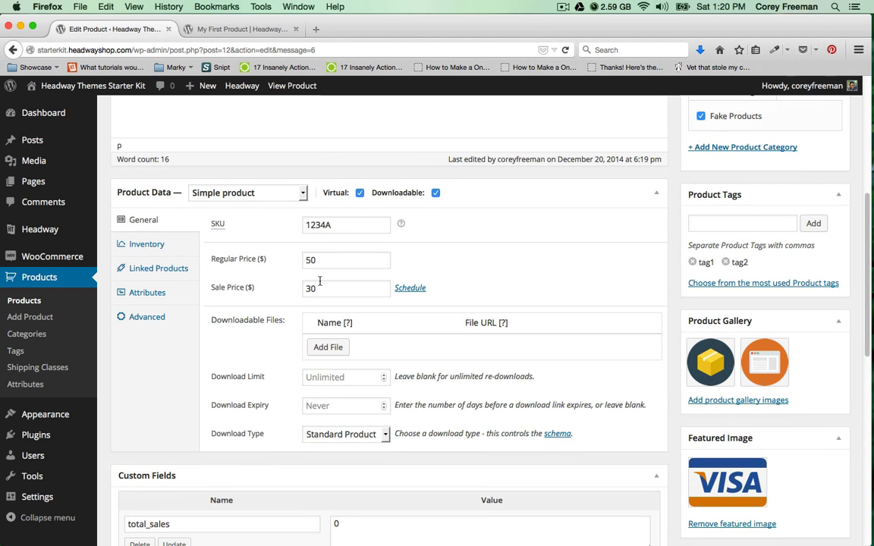
left_click(436, 193)
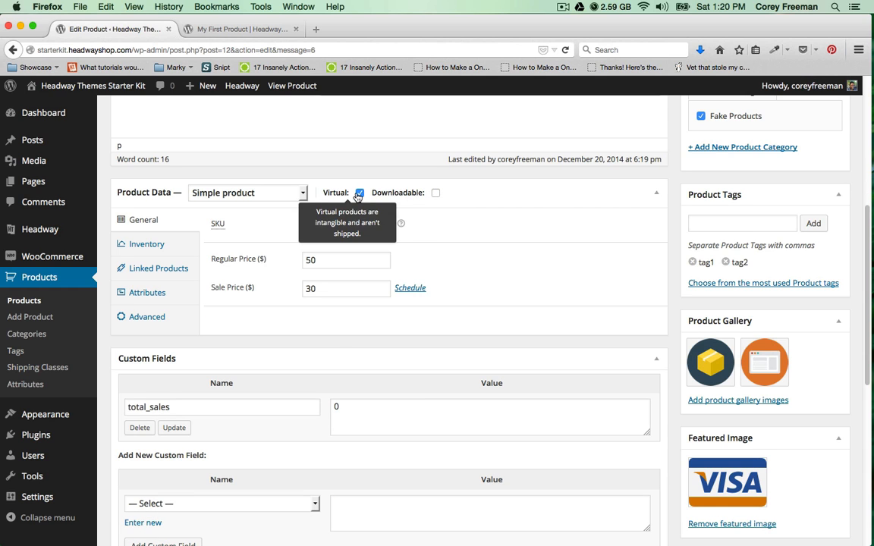
left_click(435, 193)
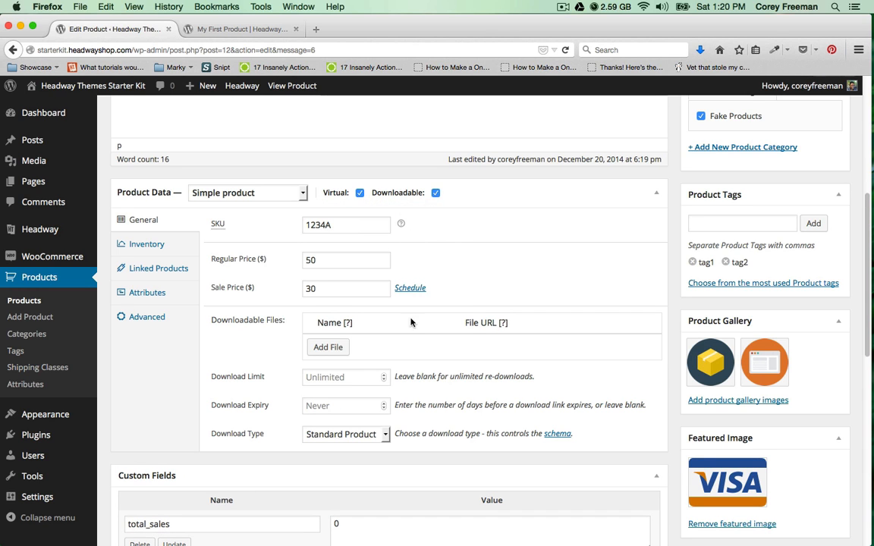
Check the download type and expiry options, leave Downloadable unchecked, and update the product.
scroll(341, 355, "down", 2)
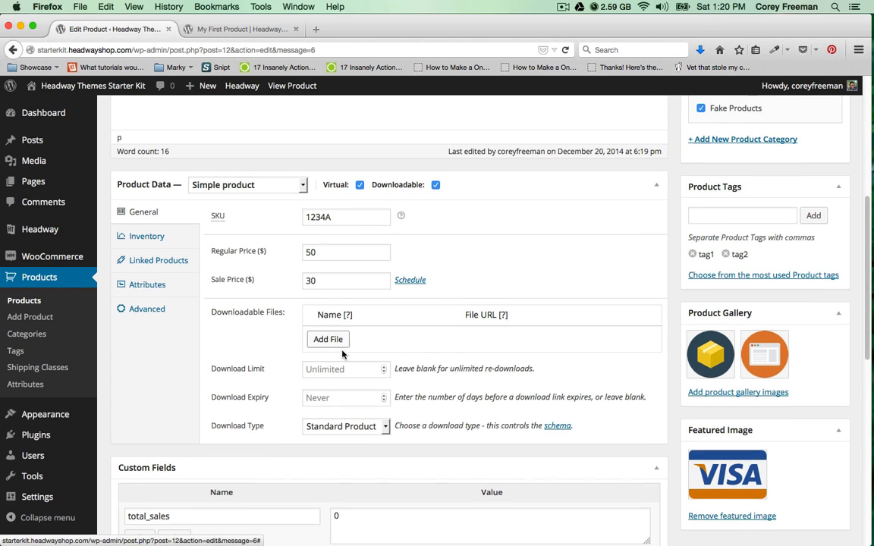
left_click(351, 397)
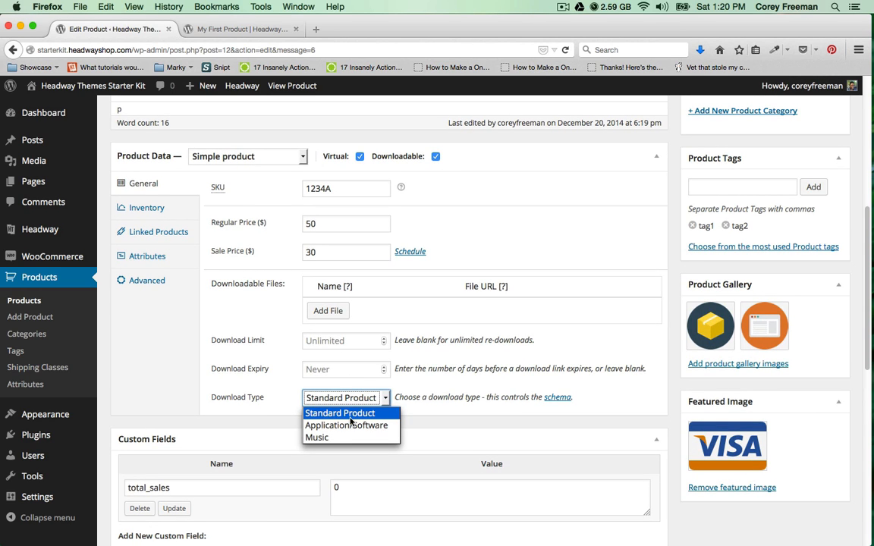
left_click(479, 370)
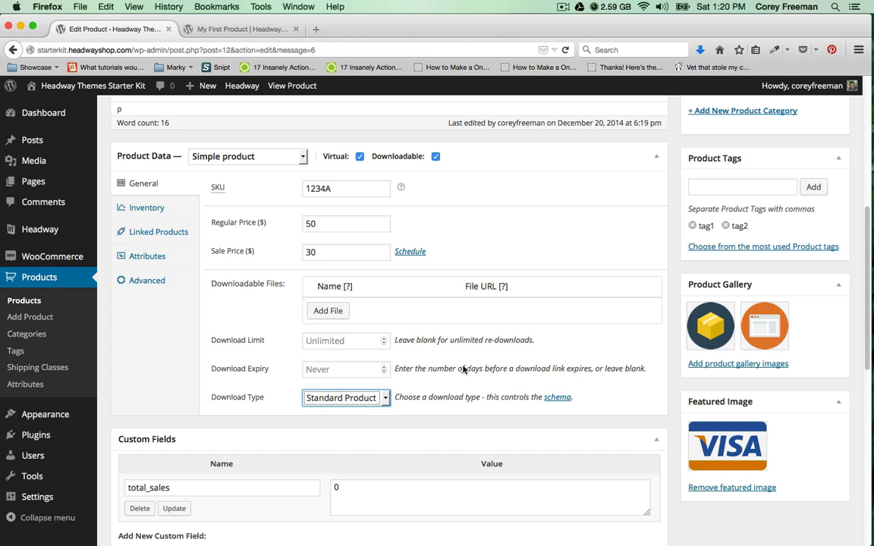
left_click(338, 370)
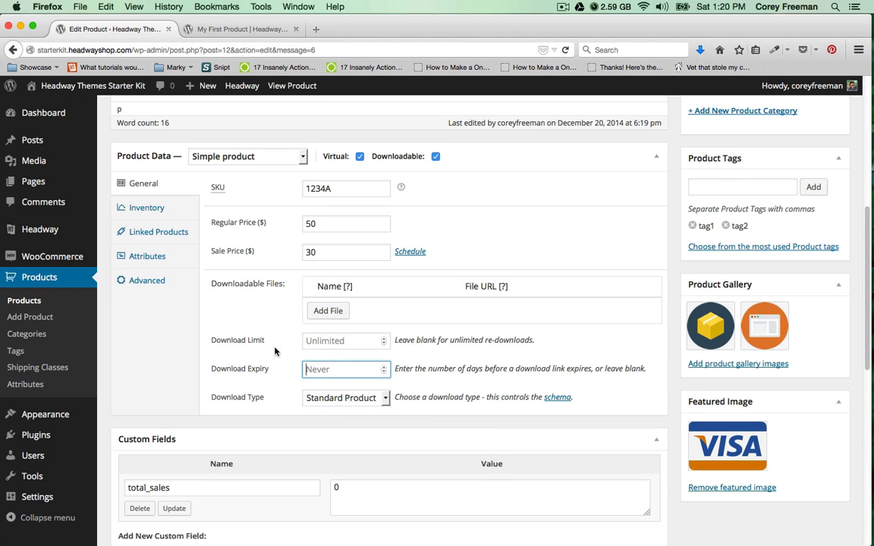
scroll(227, 346, "up", 3)
left_click(436, 233)
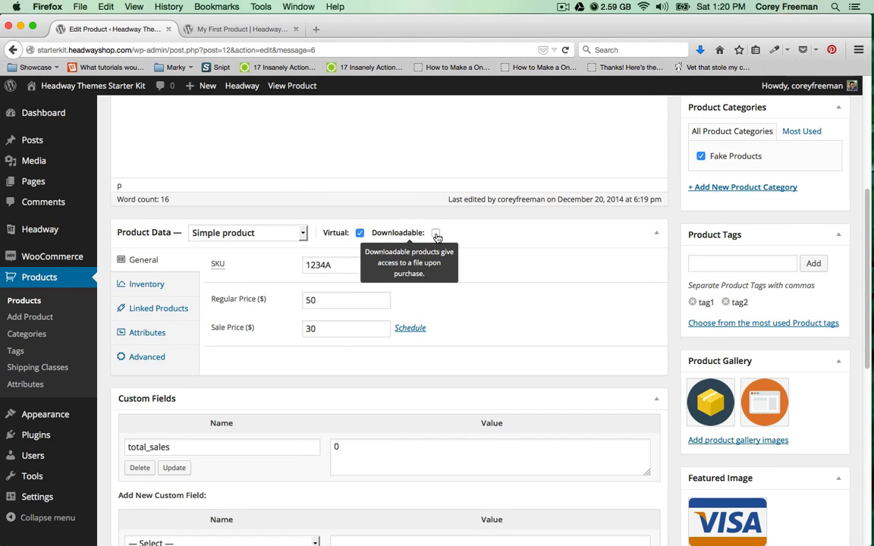
scroll(570, 273, "up", 5)
left_click(821, 340)
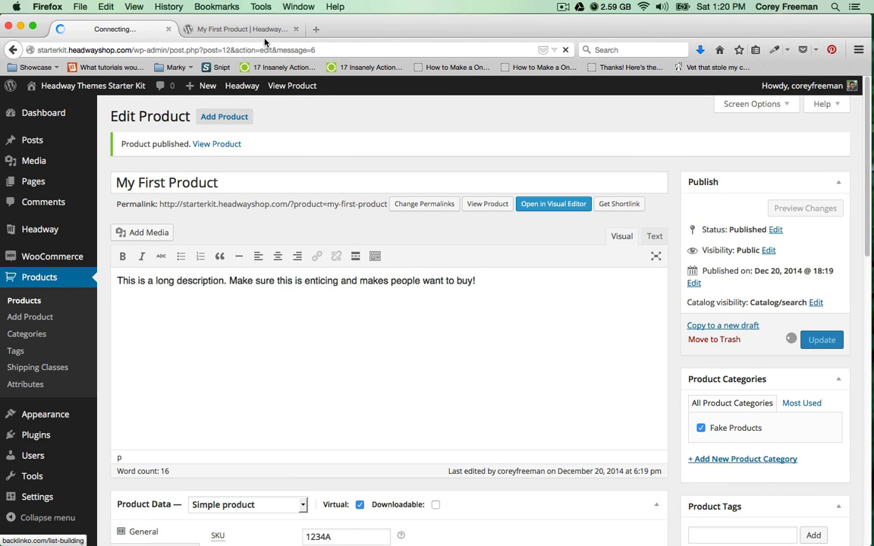
Reload My First Product's storefront page and confirm only the Description tab remains.
left_click(243, 29)
left_click(566, 50)
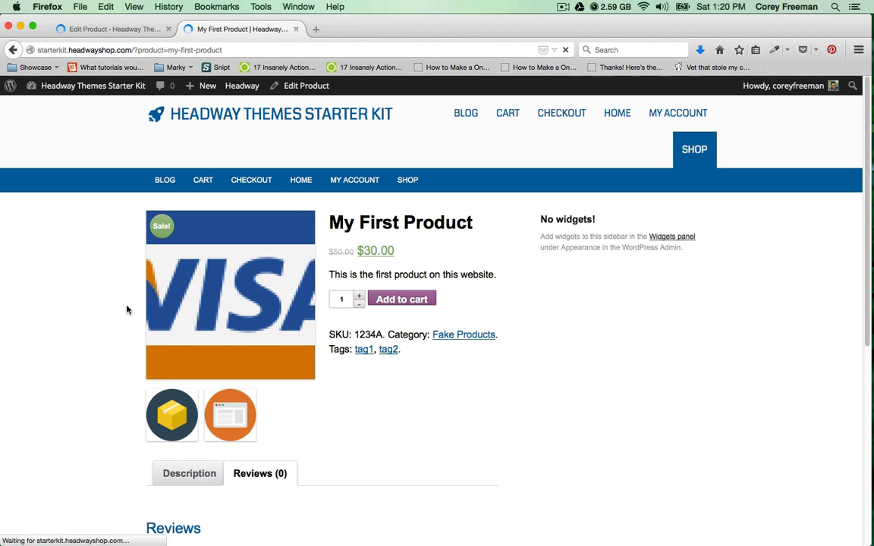
scroll(127, 308, "down", 3)
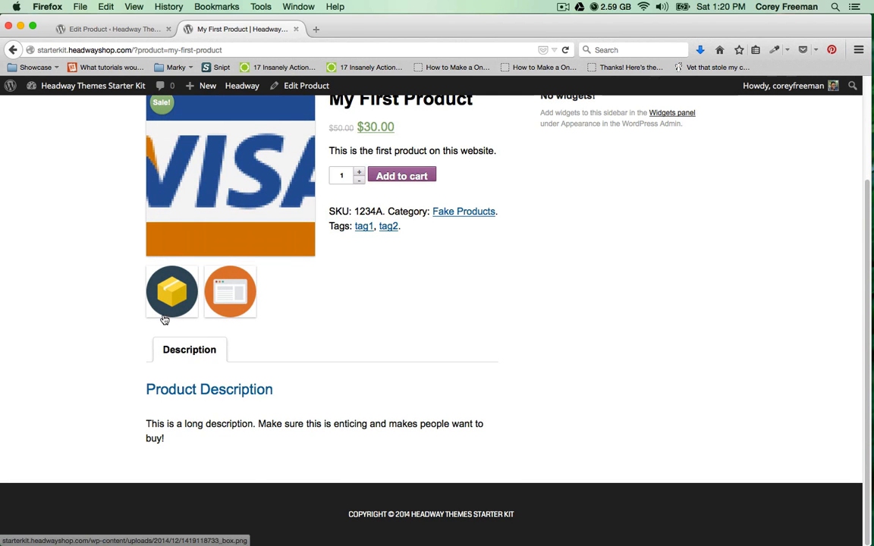
Preview the product page at a narrow phone width, then restore the window to full width.
left_click_drag(865, 537, 303, 516)
scroll(248, 410, "up", 3)
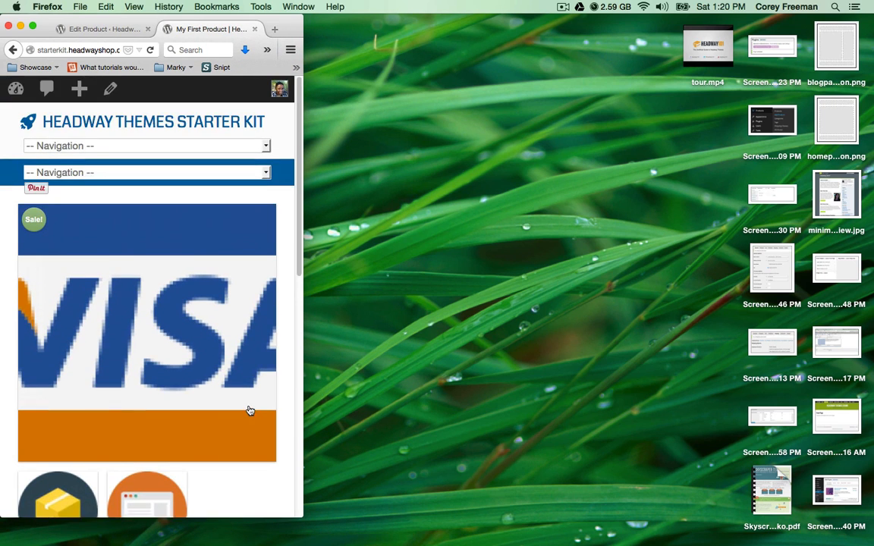
scroll(243, 409, "down", 10)
scroll(236, 425, "down", 3)
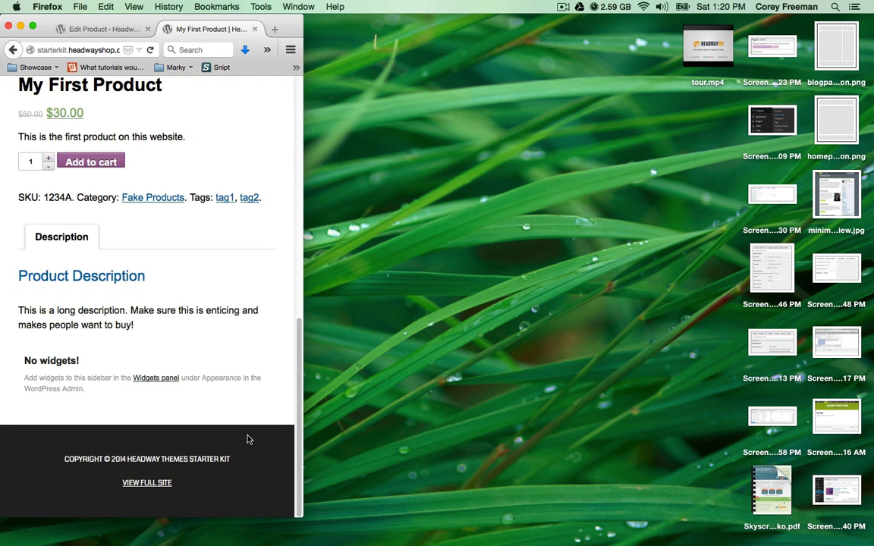
left_click_drag(297, 514, 865, 544)
scroll(565, 380, "up", 3)
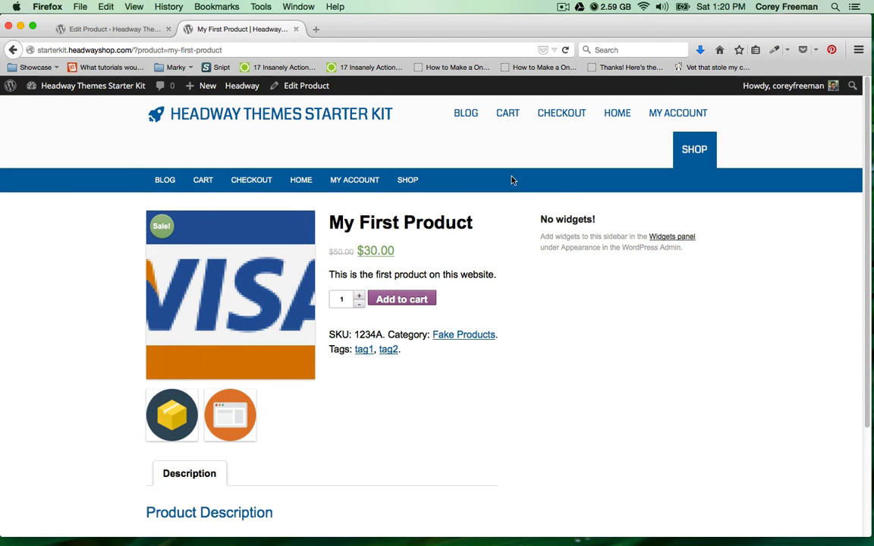
Close the product editor tab, open the Shop page, and launch the Headway Visual Editor in Grid mode.
left_click(168, 29)
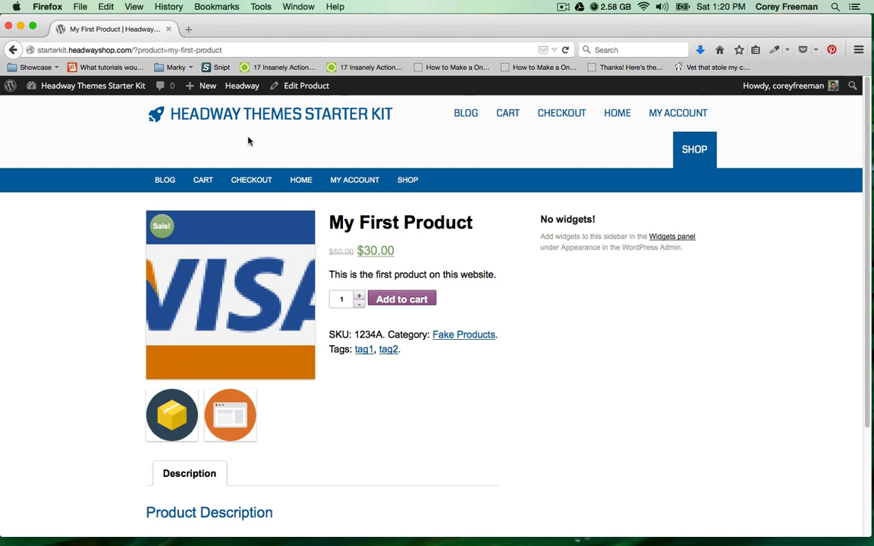
left_click(692, 150)
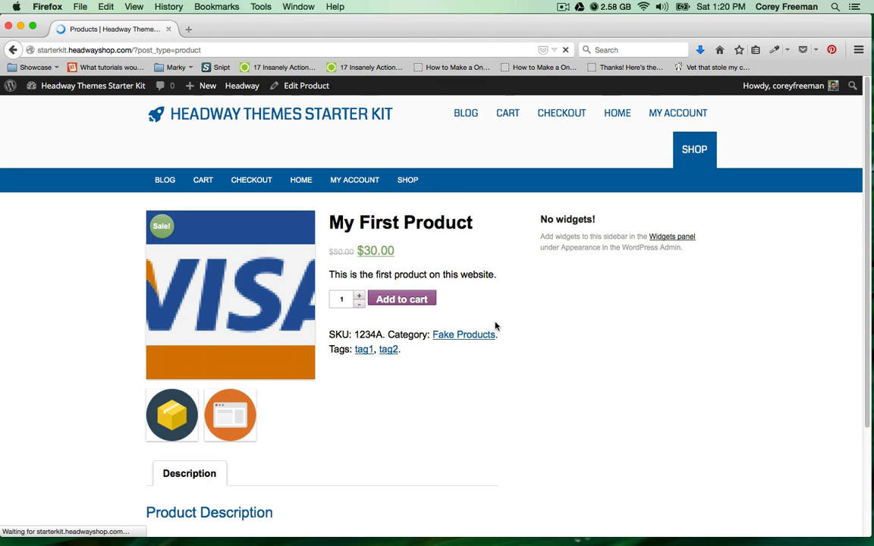
mouse_move(254, 86)
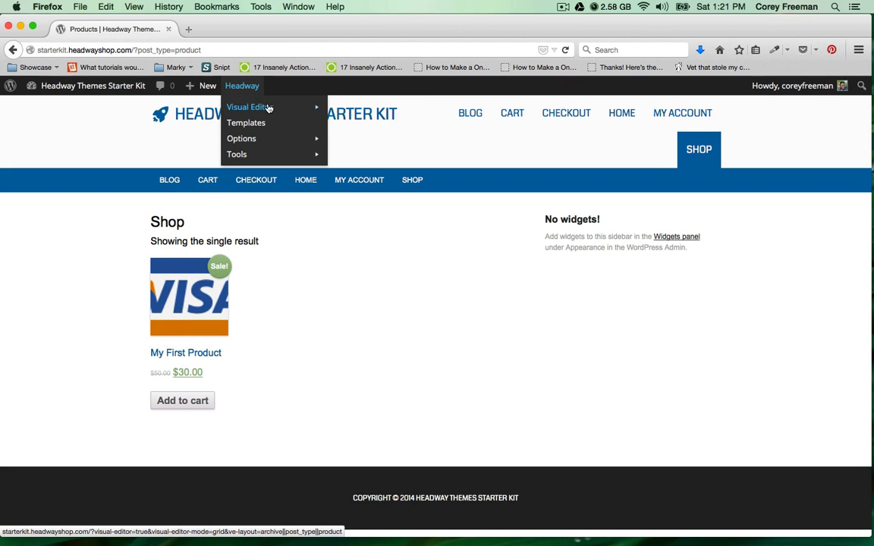
mouse_move(303, 107)
left_click(341, 108)
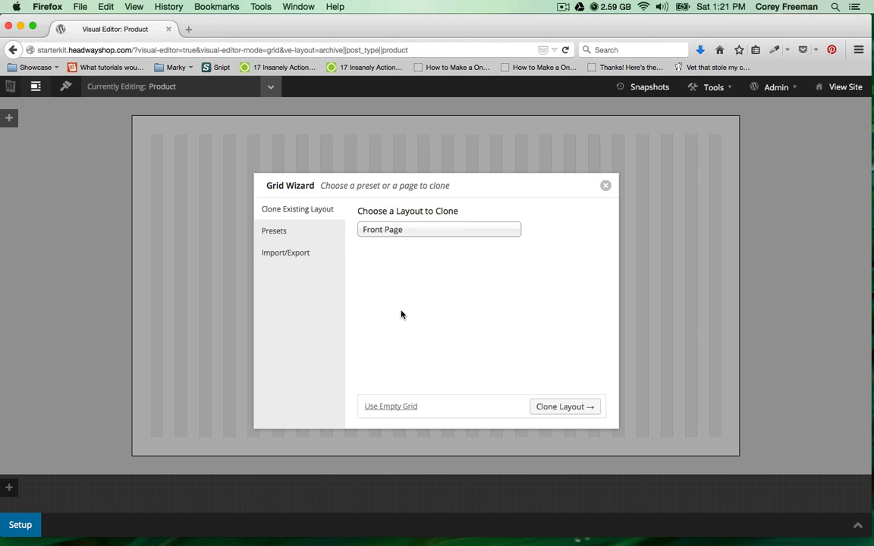
Dismiss the Grid Wizard and browse the layout list to Archive > Post Type > Product.
left_click(605, 186)
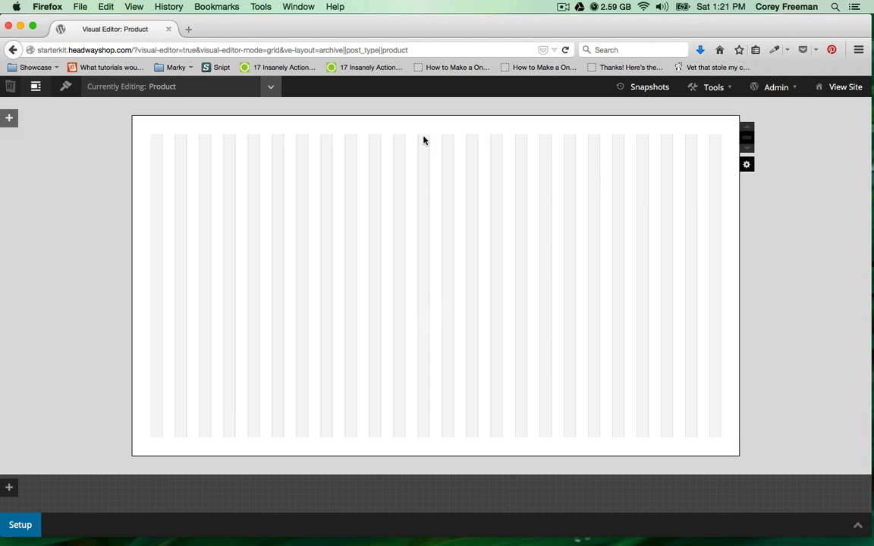
left_click(270, 87)
left_click(119, 199)
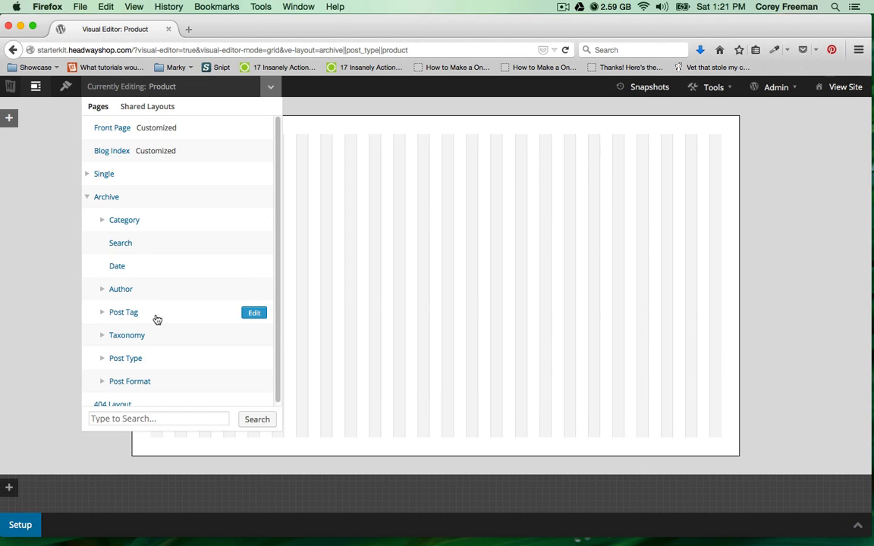
scroll(157, 325, "down", 1)
left_click(144, 354)
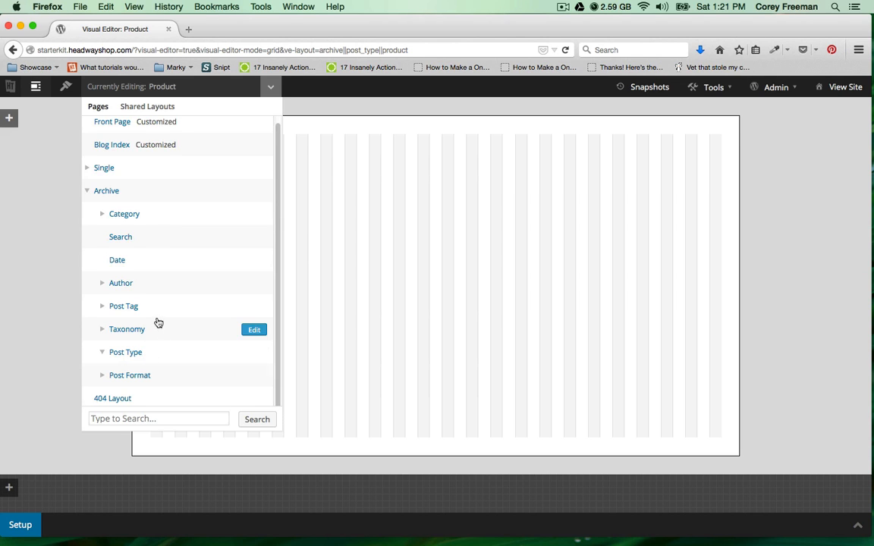
scroll(163, 318, "down", 1)
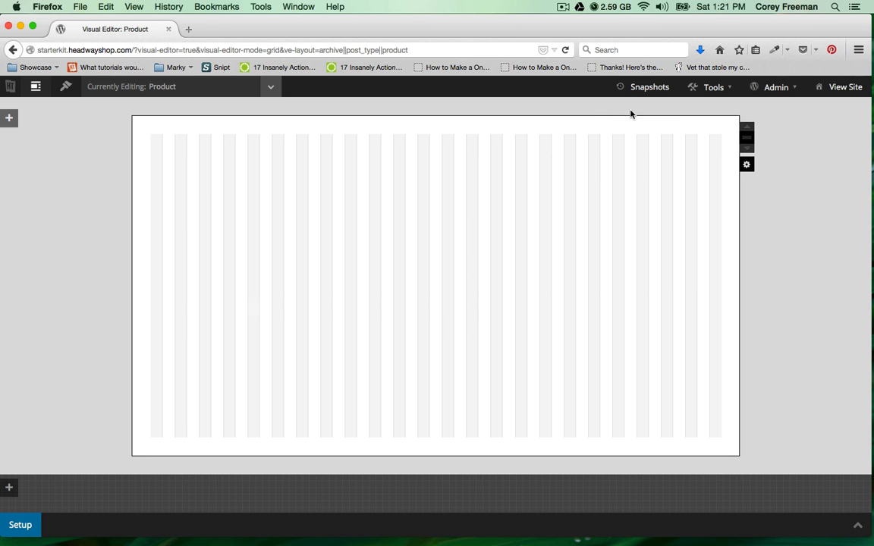
Copy the Front Page layout into the Product layout and delete its image block.
mouse_move(720, 94)
left_click(711, 109)
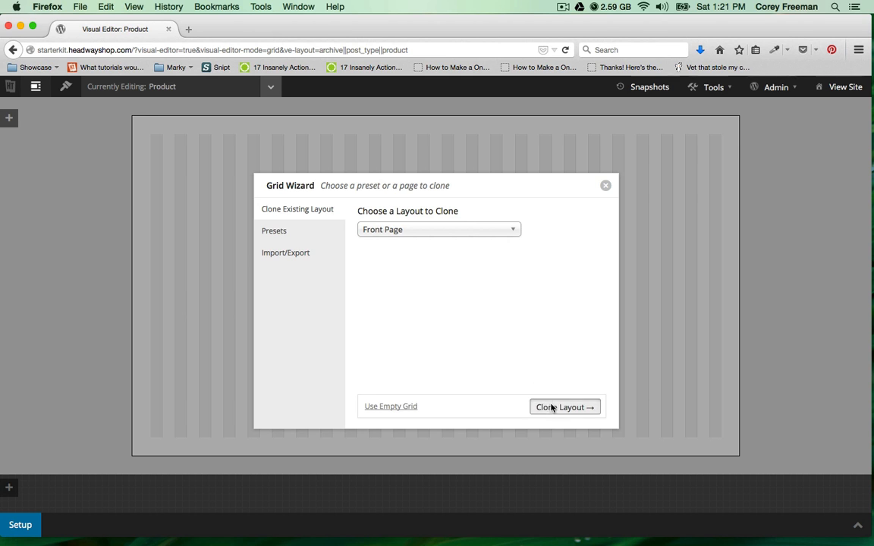
left_click(552, 408)
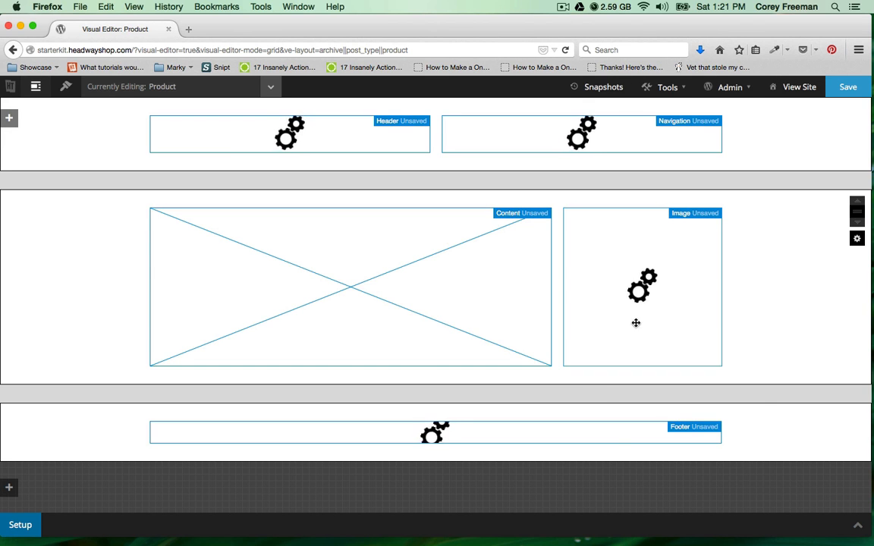
right_click(636, 327)
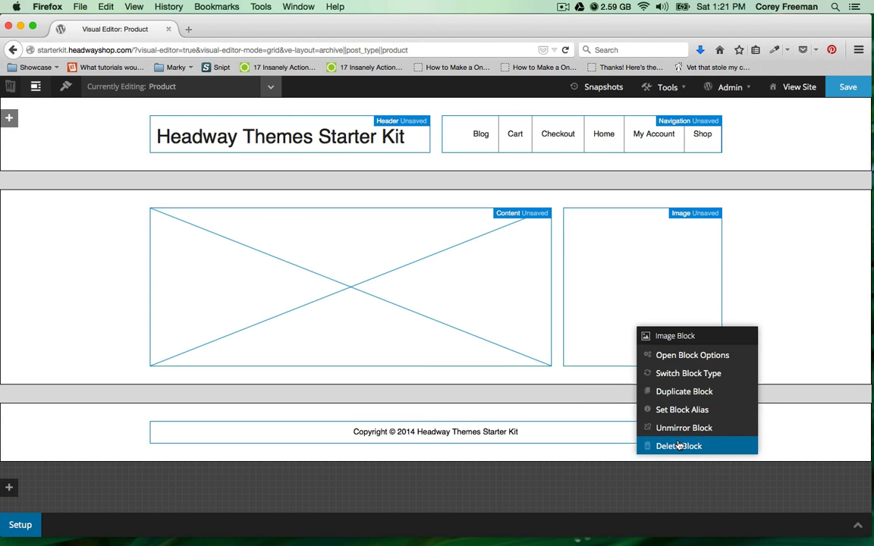
left_click(679, 447)
left_click(478, 271)
Replace the main block with a newly drawn Content block and save the layout.
right_click(497, 291)
left_click(561, 409)
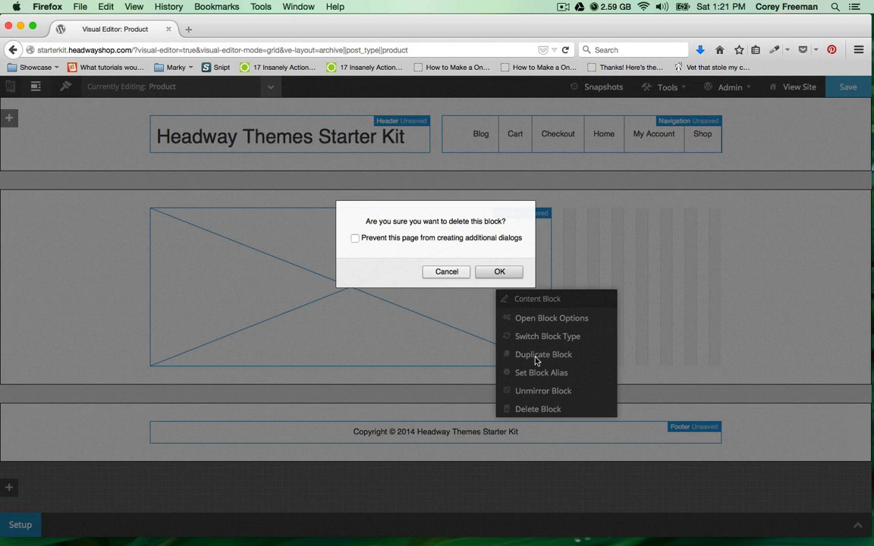
left_click(498, 272)
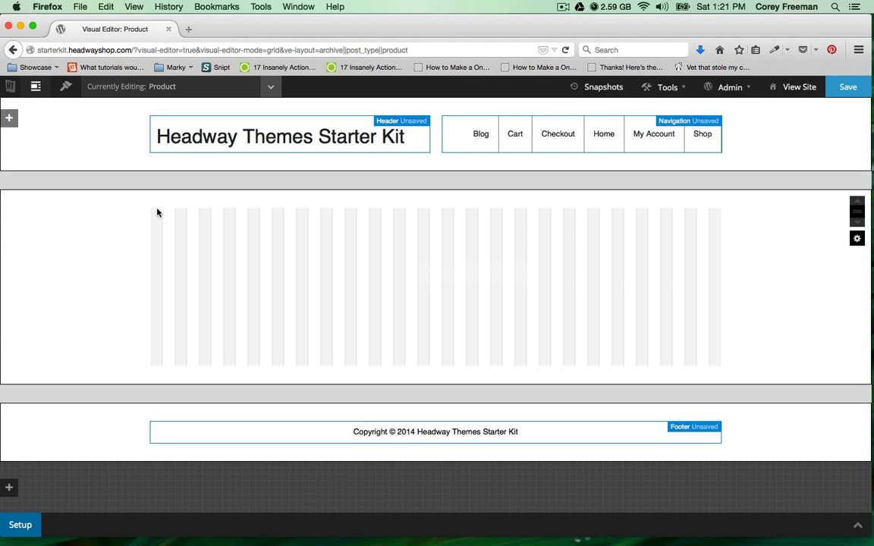
left_click_drag(156, 212, 738, 376)
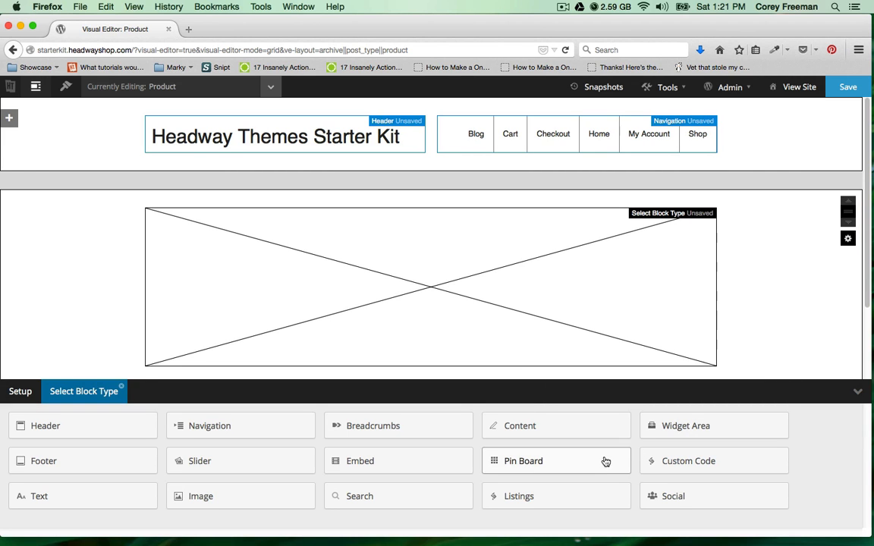
left_click(560, 427)
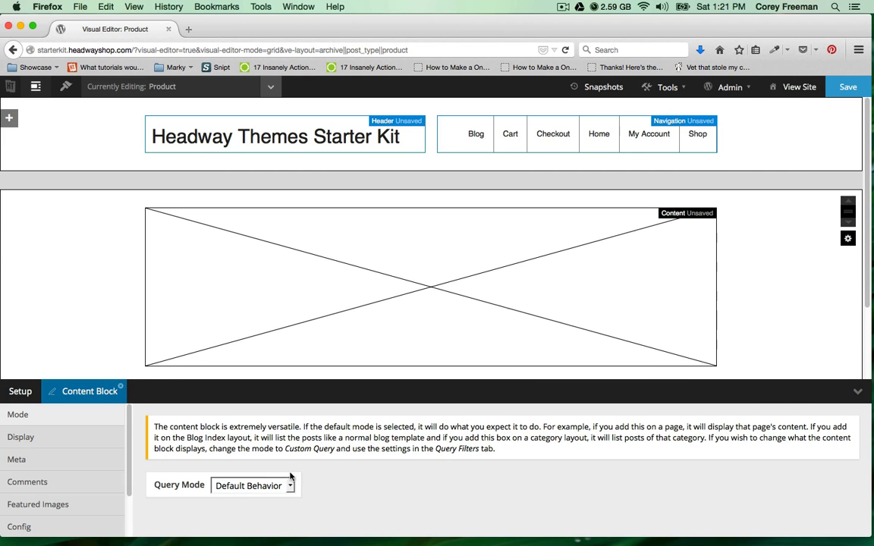
left_click(844, 86)
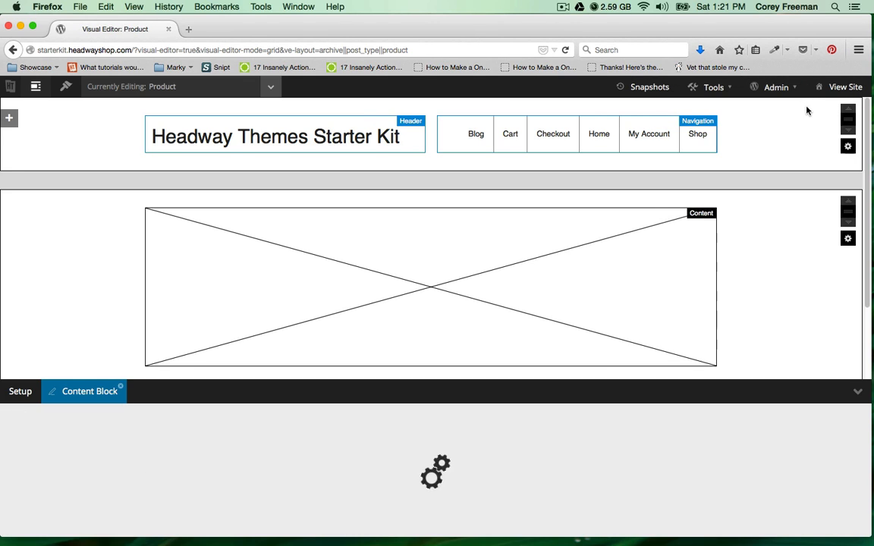
View the live Shop page with the new layout, then return to the editor.
left_click(834, 87)
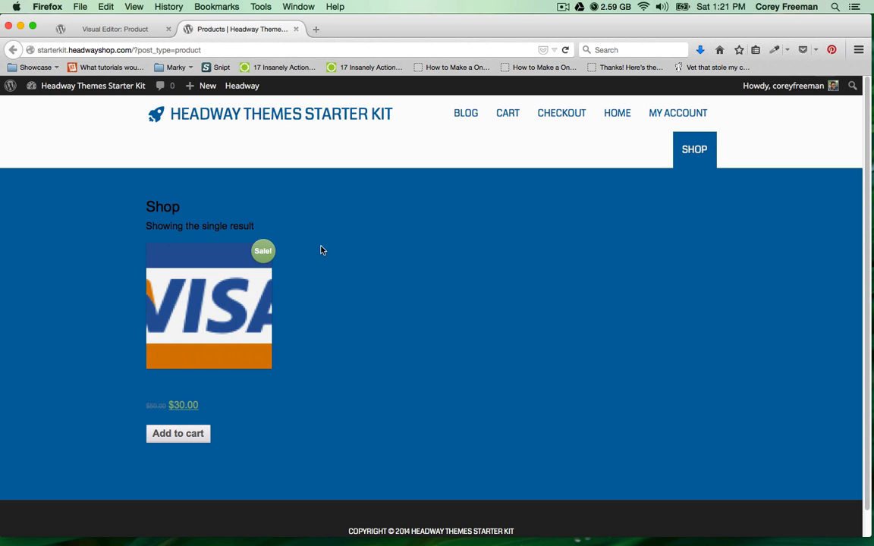
scroll(315, 259, "down", 1)
left_click(139, 33)
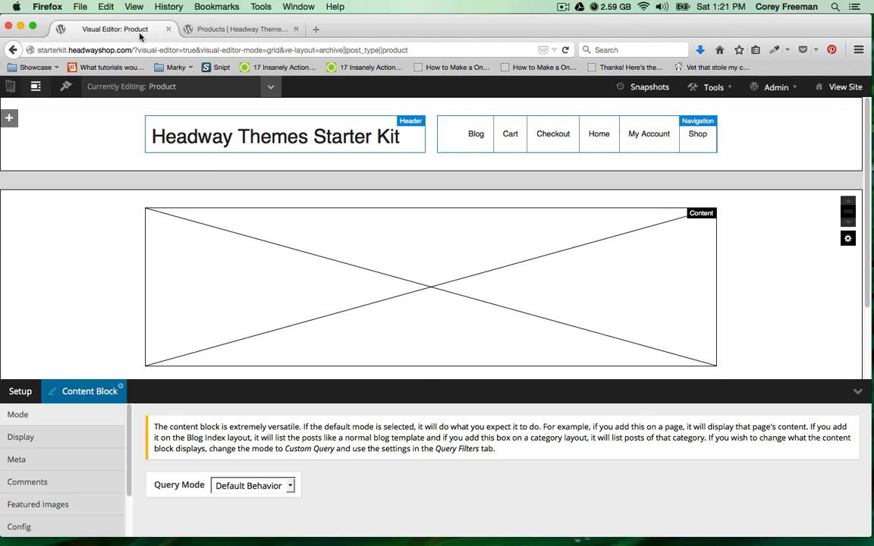
right_click(303, 287)
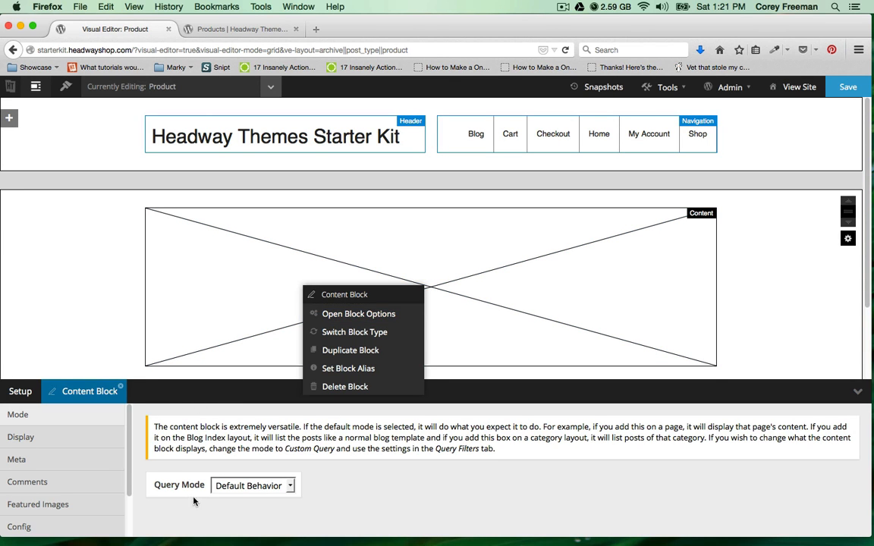
Switch the Content block's Query Mode to Custom Query.
left_click(250, 486)
left_click(254, 513)
left_click(111, 439)
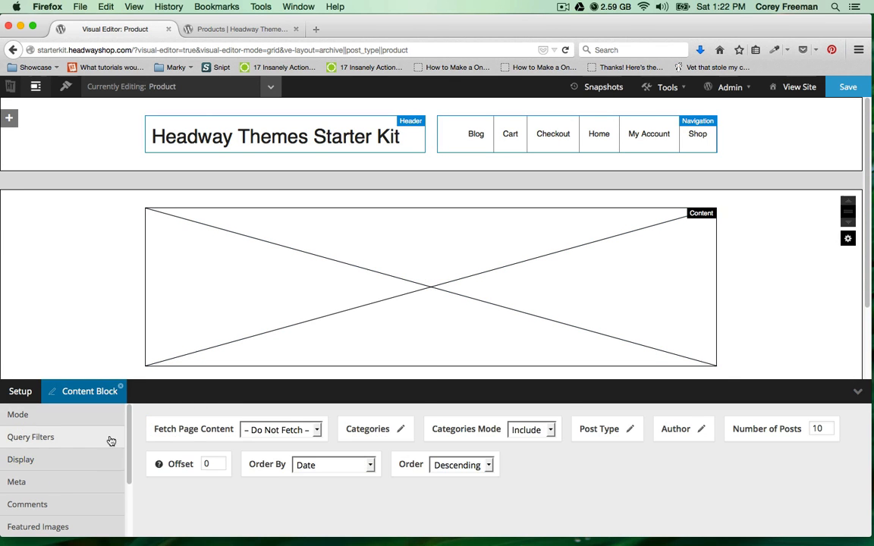
Filter the query to the Products post type, save, and reload the Shop page.
left_click(629, 429)
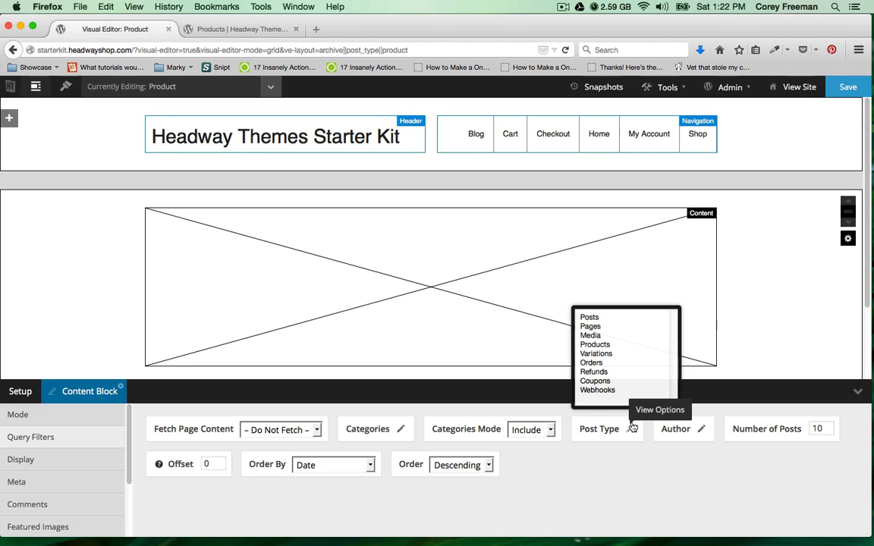
left_click(598, 345)
left_click(622, 459)
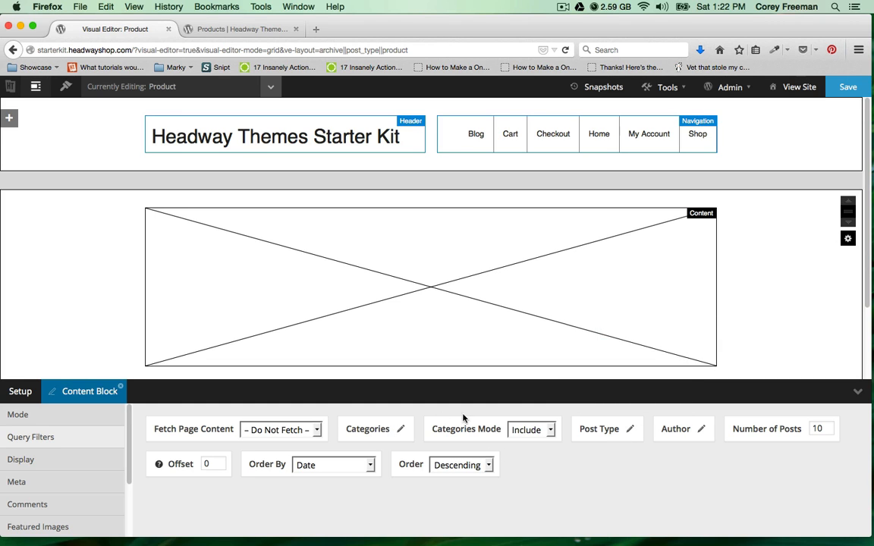
left_click(848, 86)
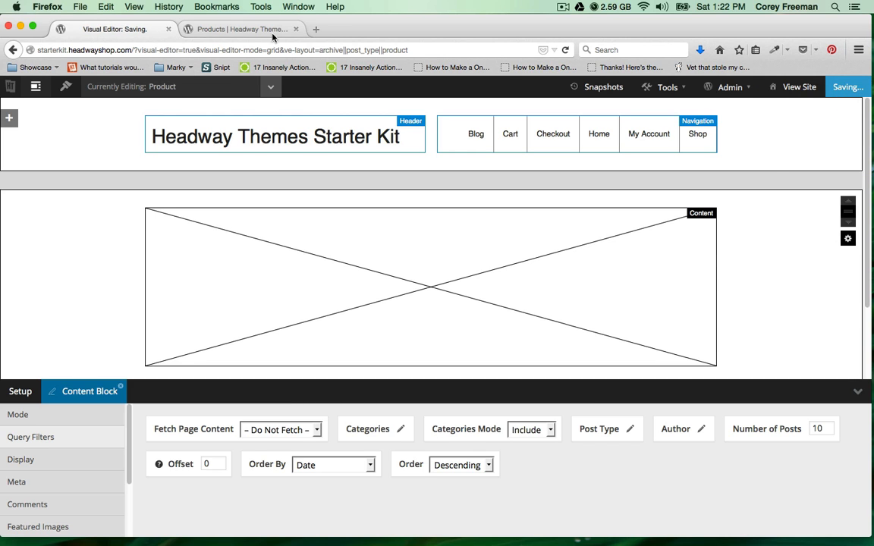
left_click(262, 31)
left_click(565, 49)
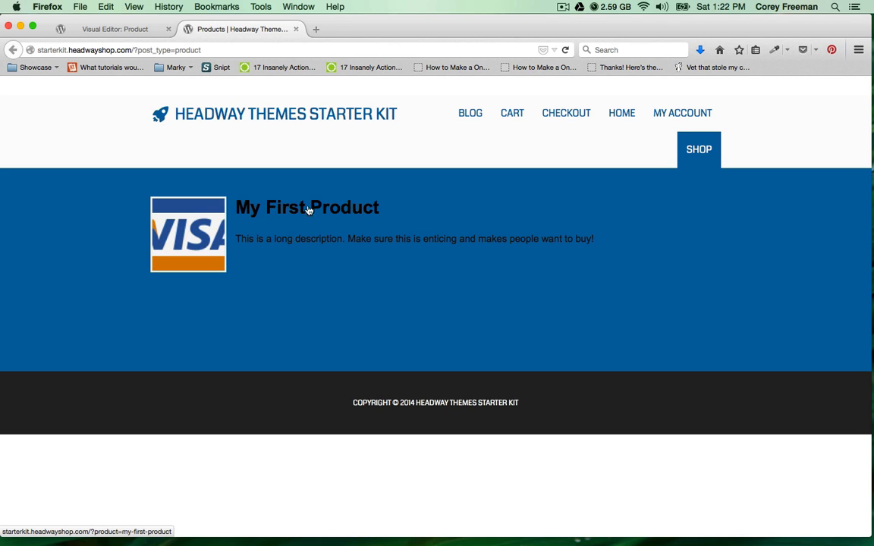
Revert the Content block's Query Mode to Default Behavior in the visual editor.
triple_click(303, 239)
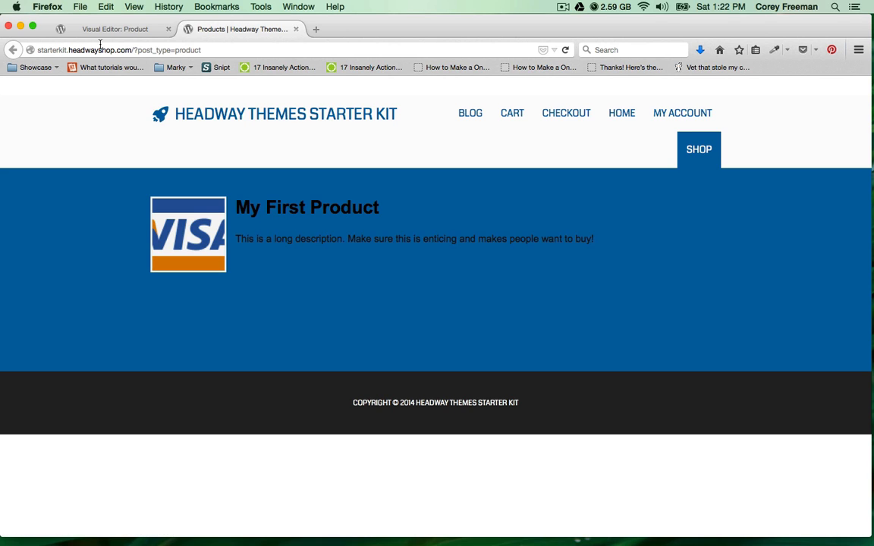
left_click(82, 29)
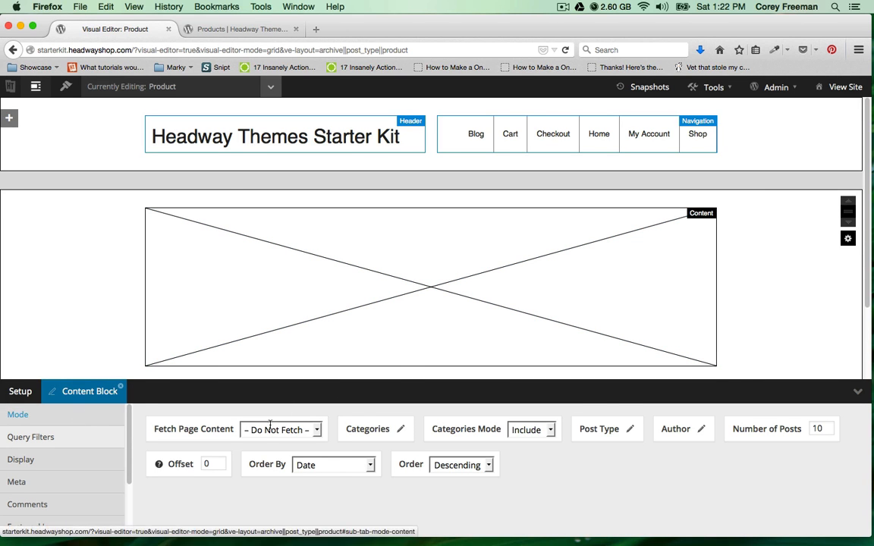
left_click(72, 413)
left_click(279, 484)
left_click(286, 500)
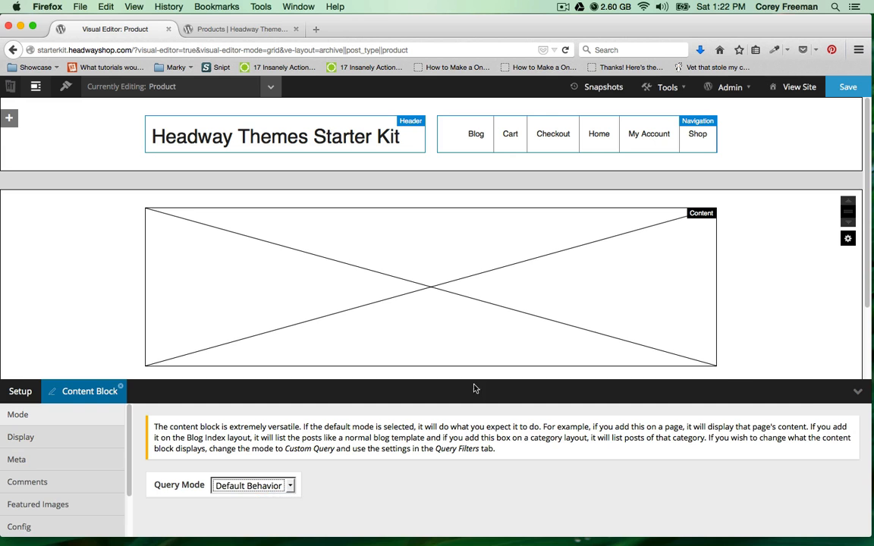
Delete the Content block and draw a new block across the upper main area.
right_click(696, 321)
left_click(727, 422)
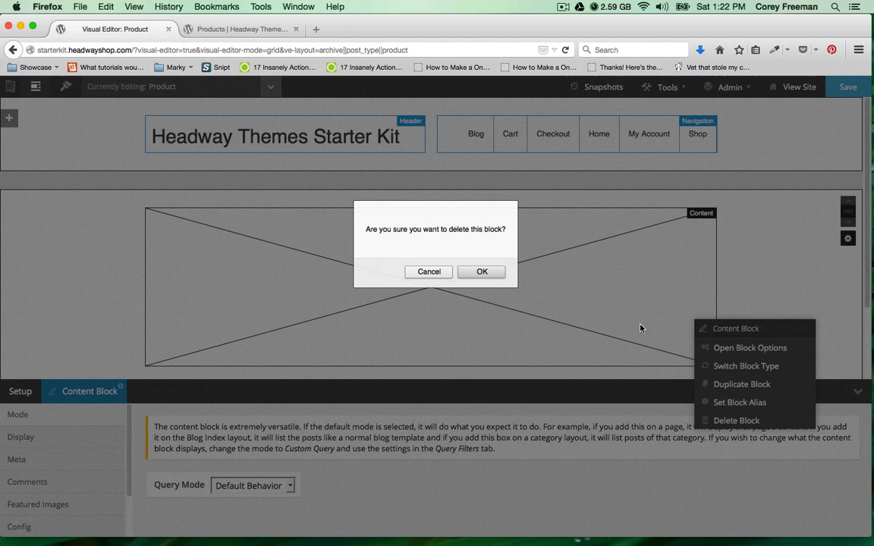
left_click(493, 271)
left_click_drag(171, 212, 721, 298)
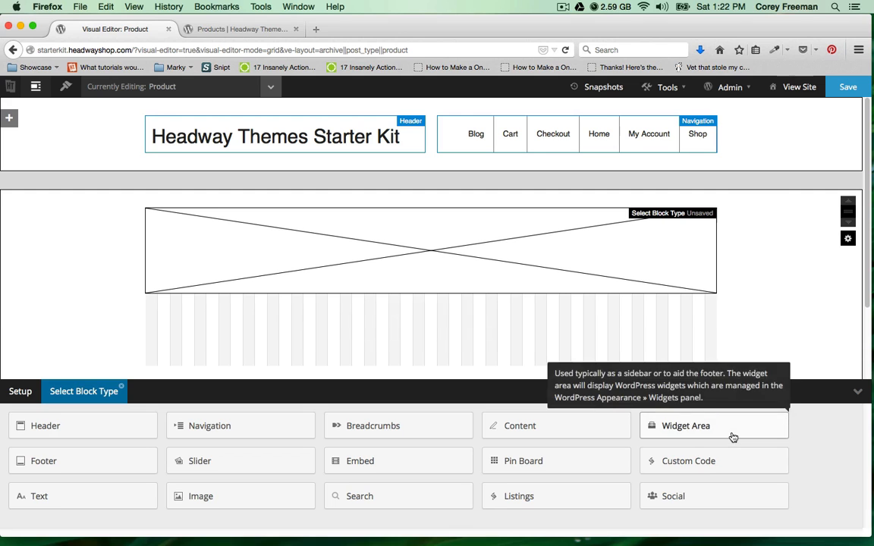
Make the new block a Pin Board in Custom query mode with Post Type Products.
left_click(601, 462)
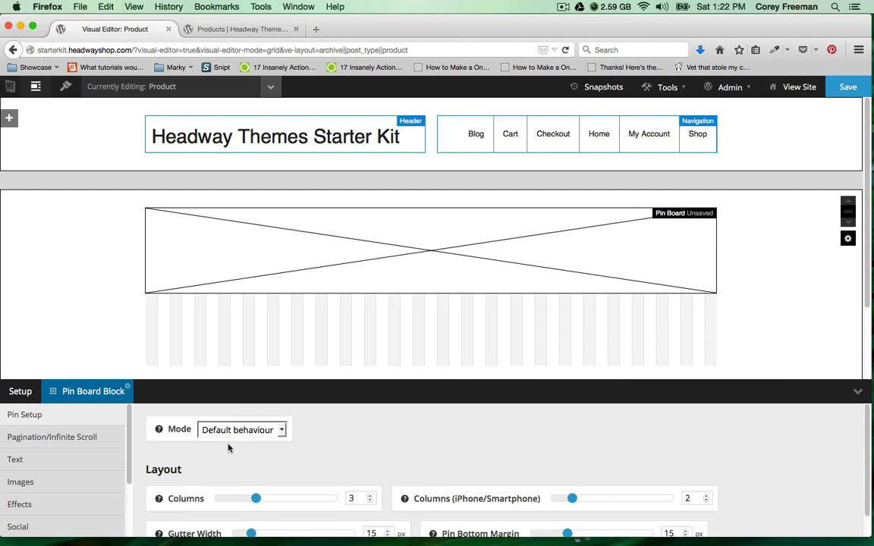
left_click(232, 430)
left_click(233, 456)
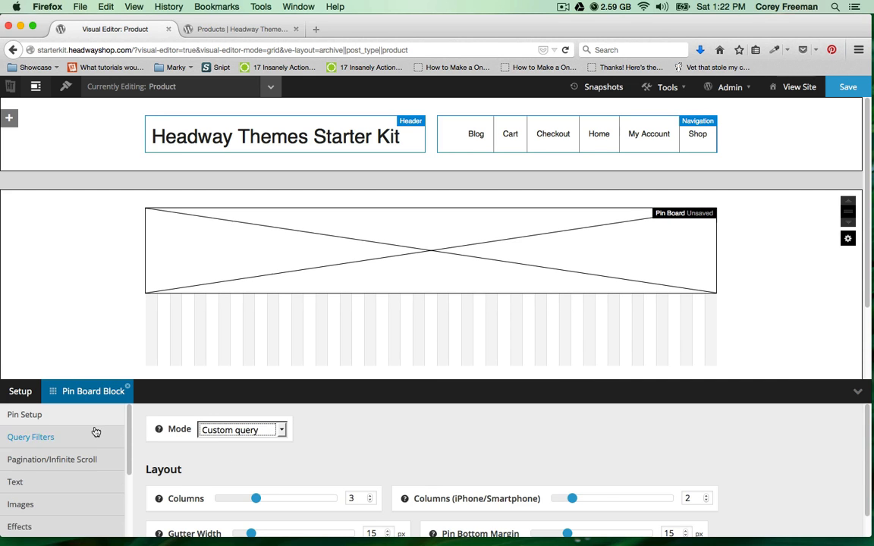
left_click(92, 434)
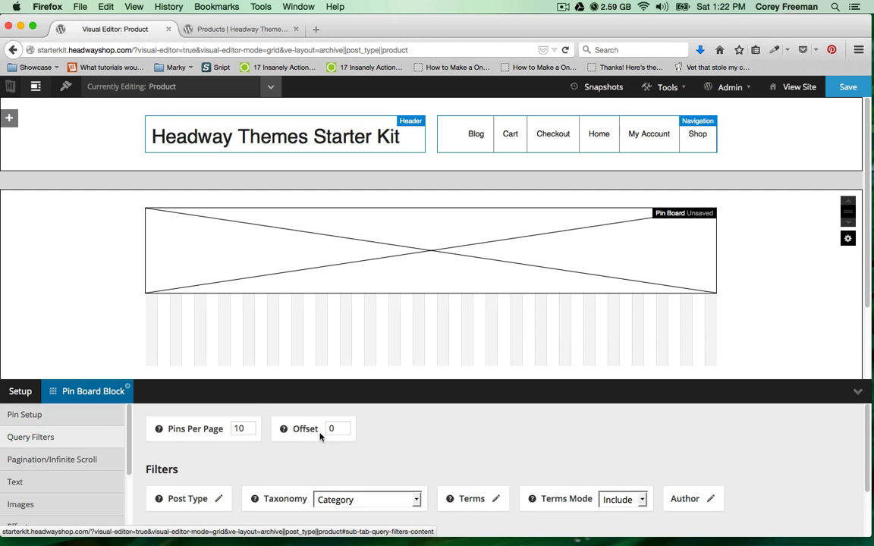
left_click(219, 493)
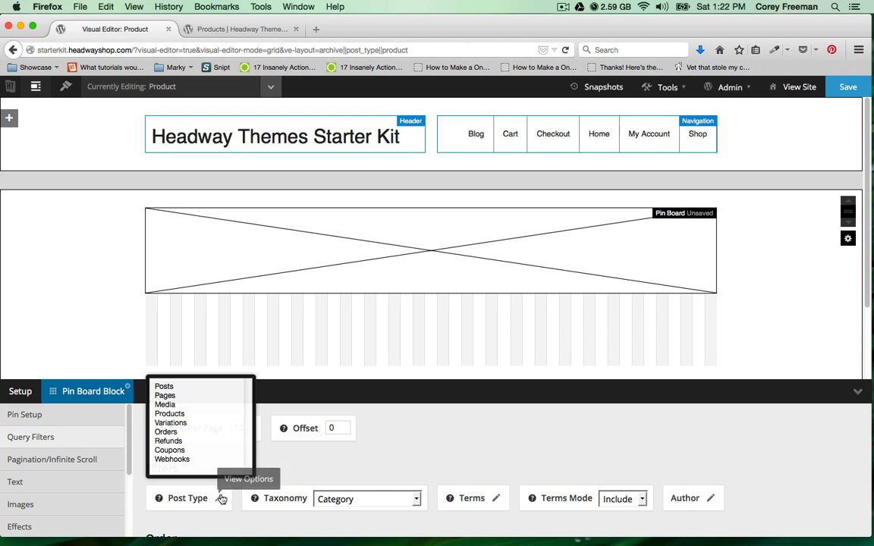
left_click(187, 414)
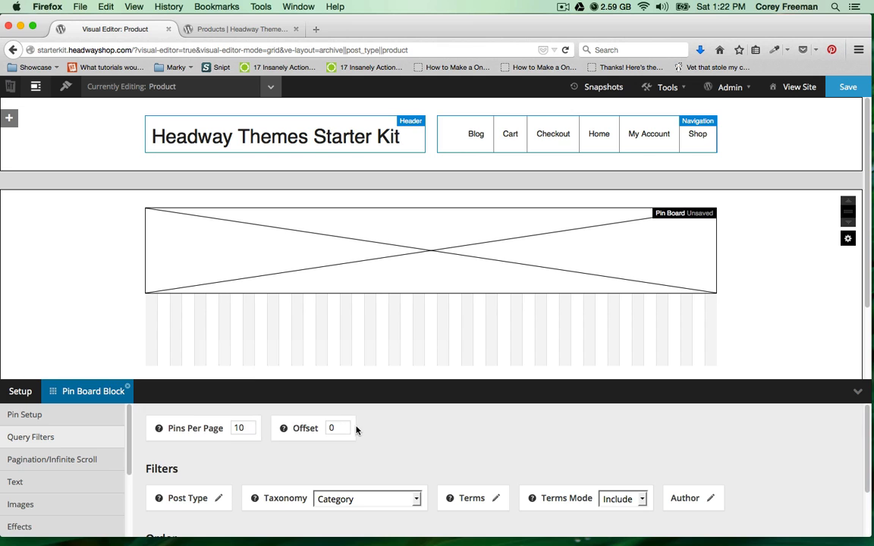
Keep the Category taxonomy, save the layout, and reload the Shop page.
left_click(378, 500)
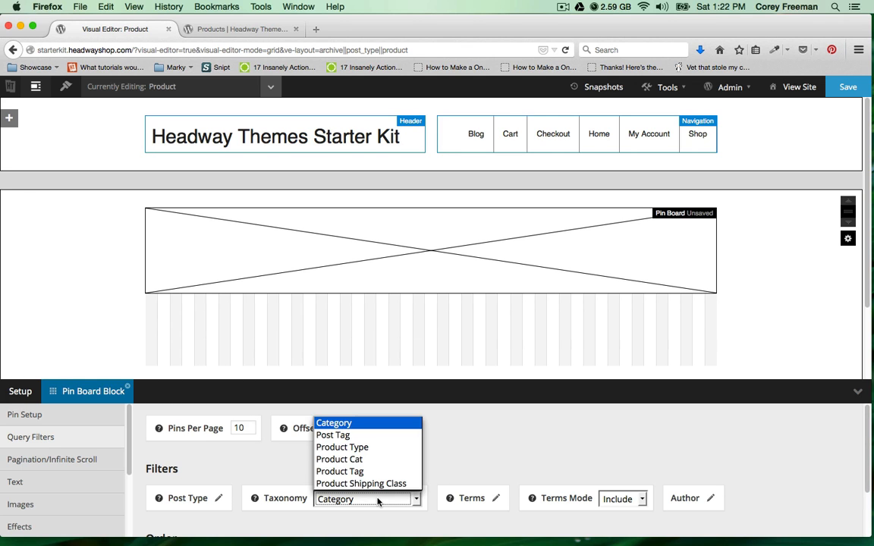
left_click(380, 500)
scroll(397, 468, "down", 1)
scroll(397, 468, "down", 1)
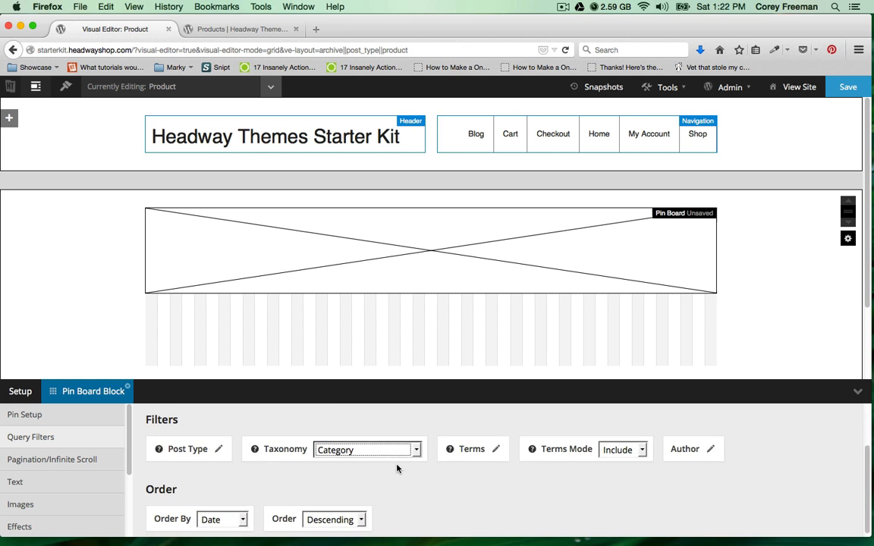
left_click(848, 88)
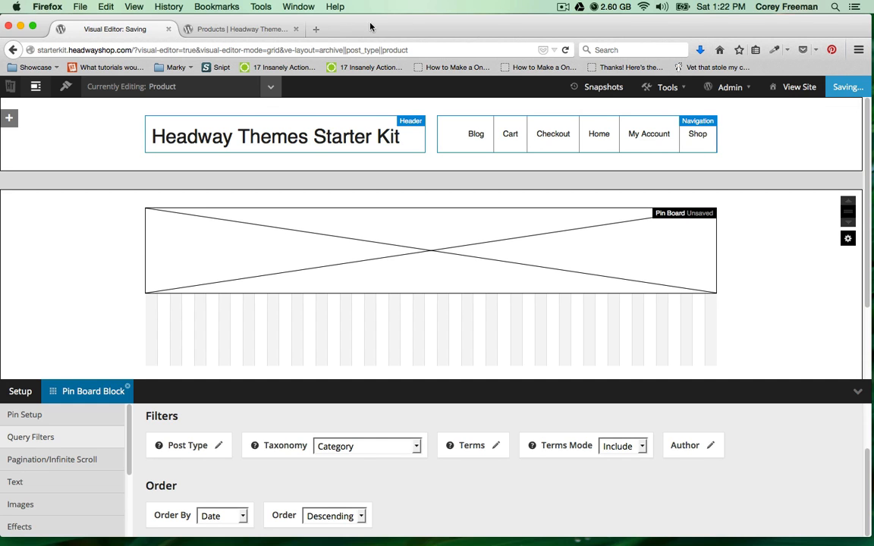
left_click(217, 29)
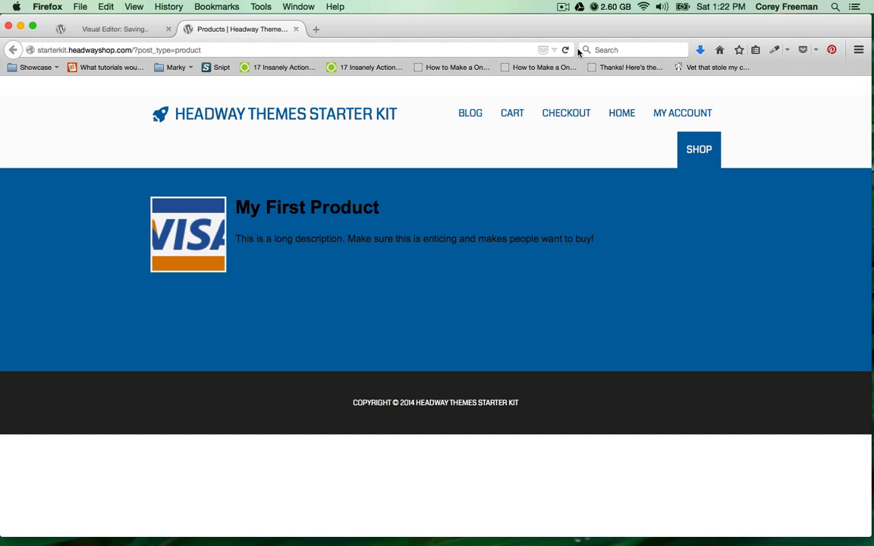
left_click(566, 50)
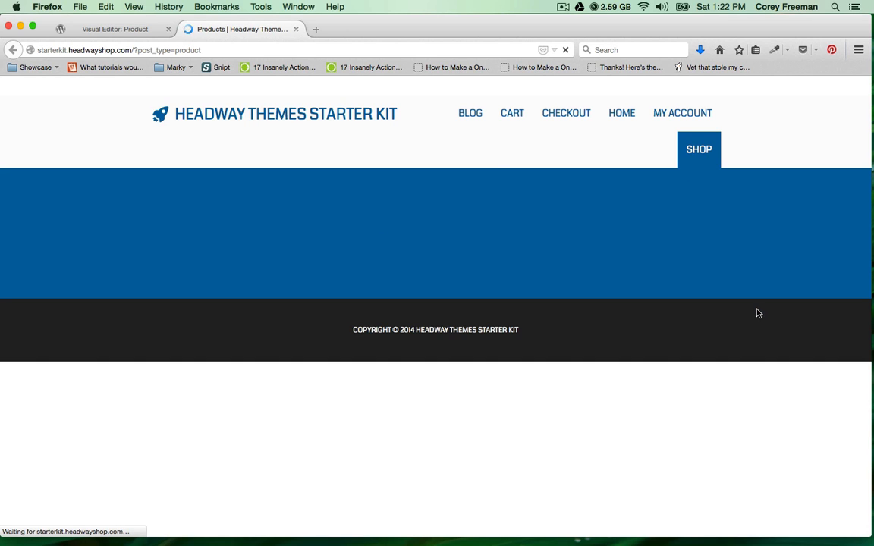
Reselect Products as the Pin Board's post type, save, and recheck the Shop page.
left_click(124, 29)
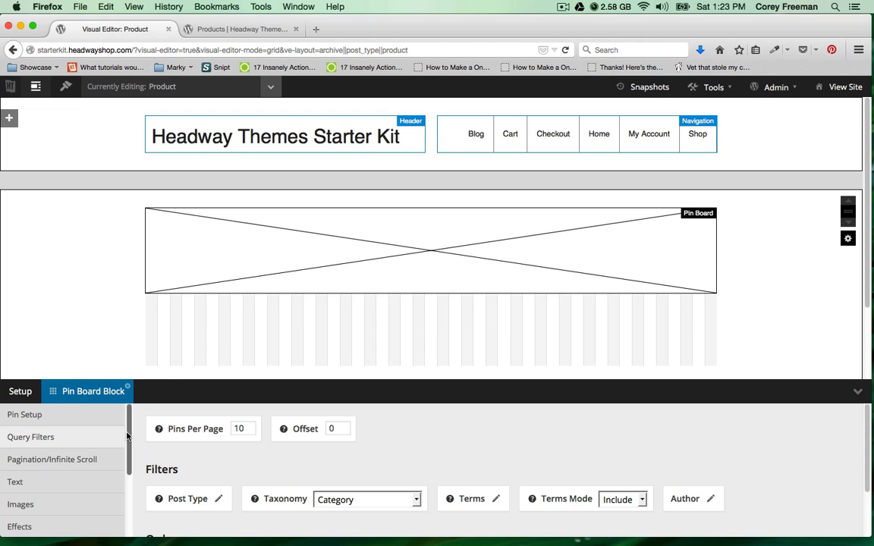
left_click(218, 498)
left_click(175, 361)
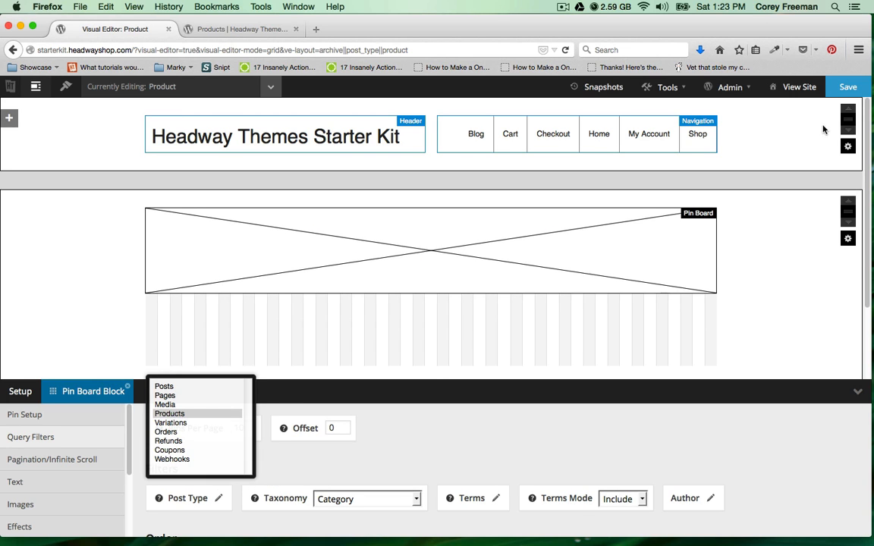
left_click(853, 92)
left_click(242, 29)
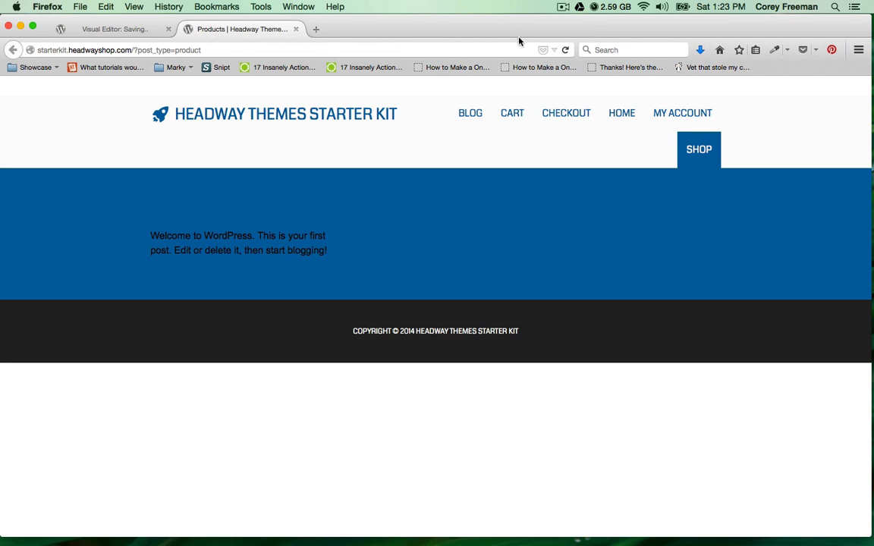
left_click(564, 50)
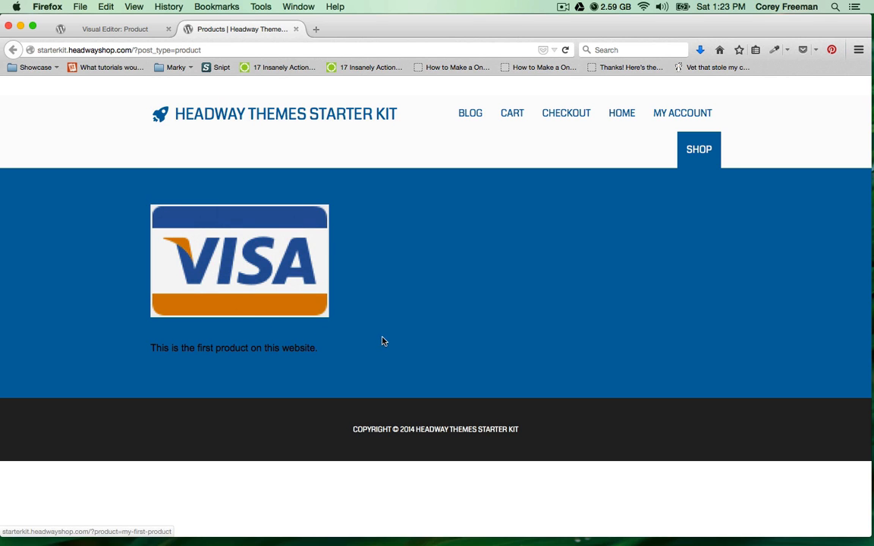
left_click(111, 28)
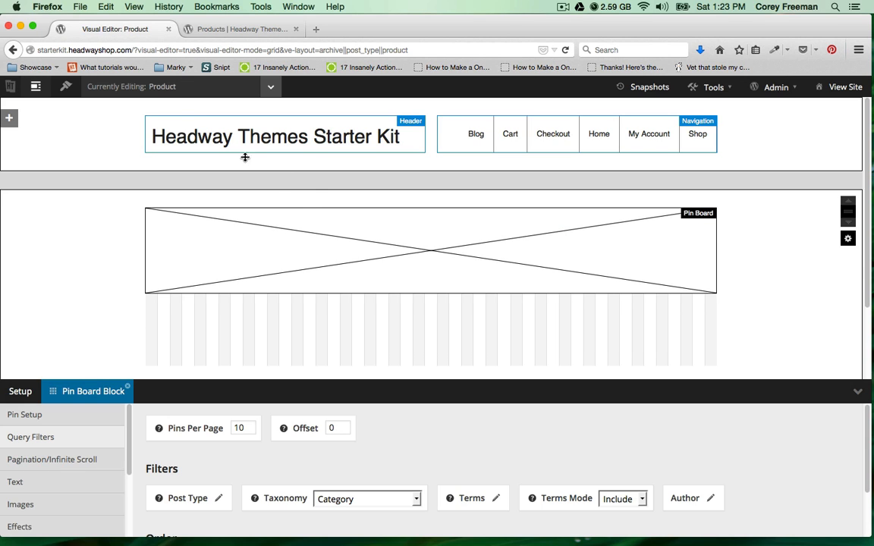
Delete the Pin Board block from the Product layout.
right_click(312, 233)
left_click(358, 337)
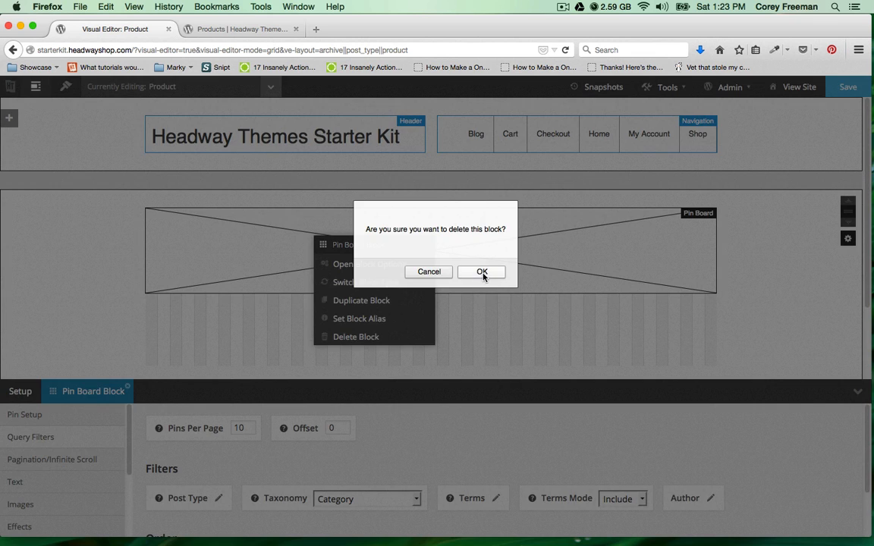
key("Return")
Draw a Content block in its place, save the layout, and check the Shop page at $30.00.
left_click_drag(150, 203, 730, 335)
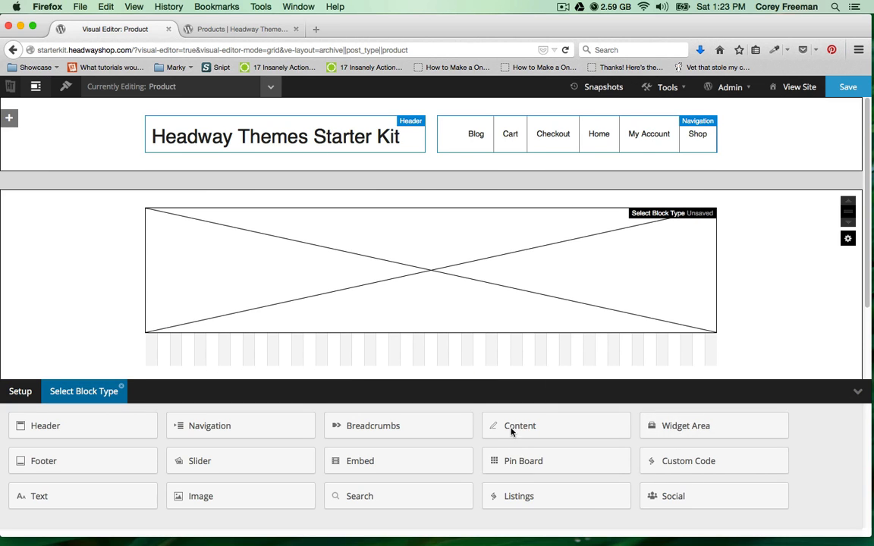
left_click(513, 375)
scroll(336, 304, "down", 1)
left_click_drag(337, 360, 337, 317)
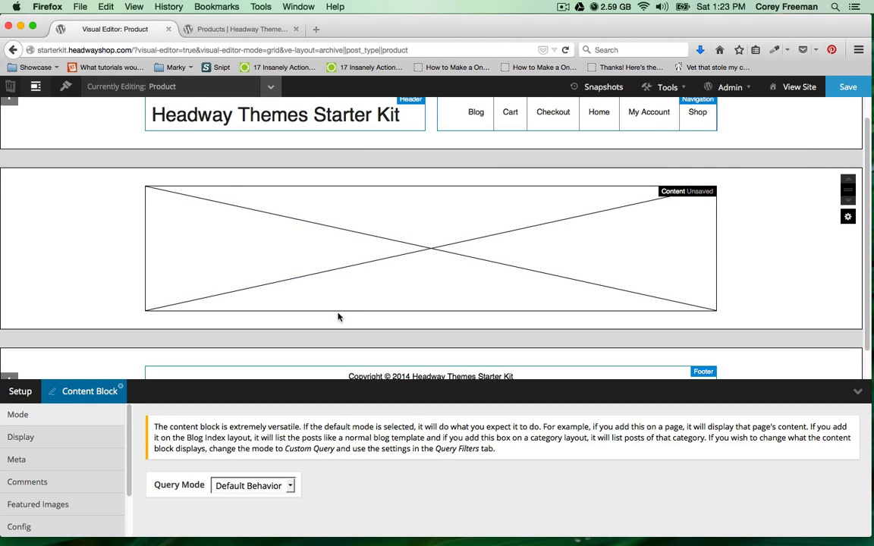
key("super+s")
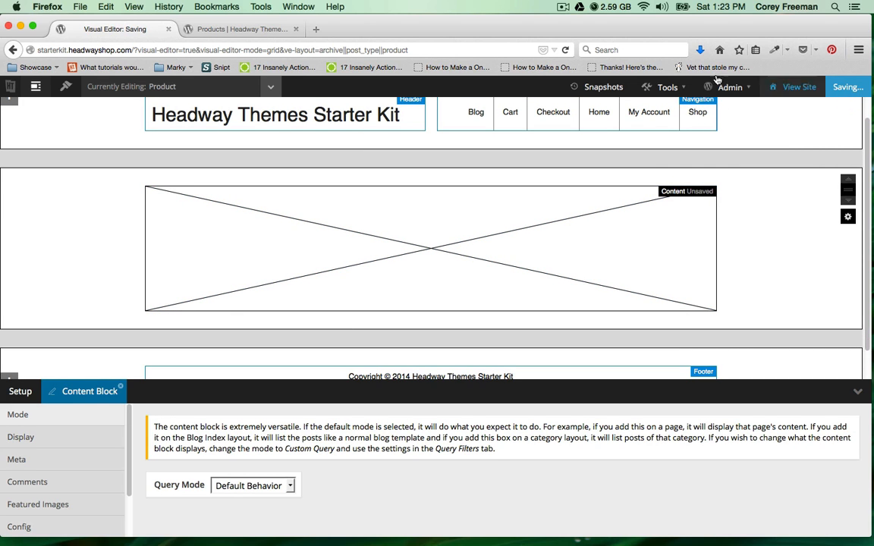
left_click(234, 29)
left_click(692, 151)
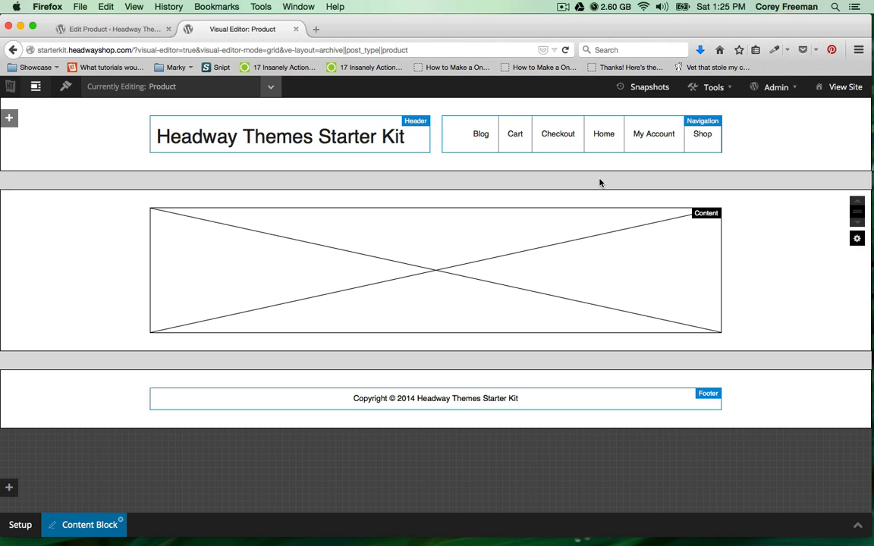
Open My First Product's page from the live shop and launch its Headway grid editor.
left_click(841, 87)
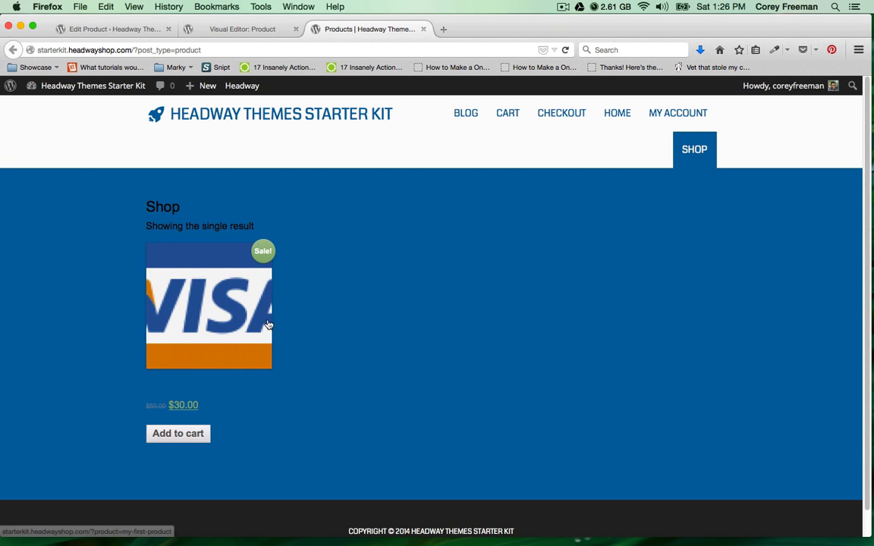
left_click(219, 279)
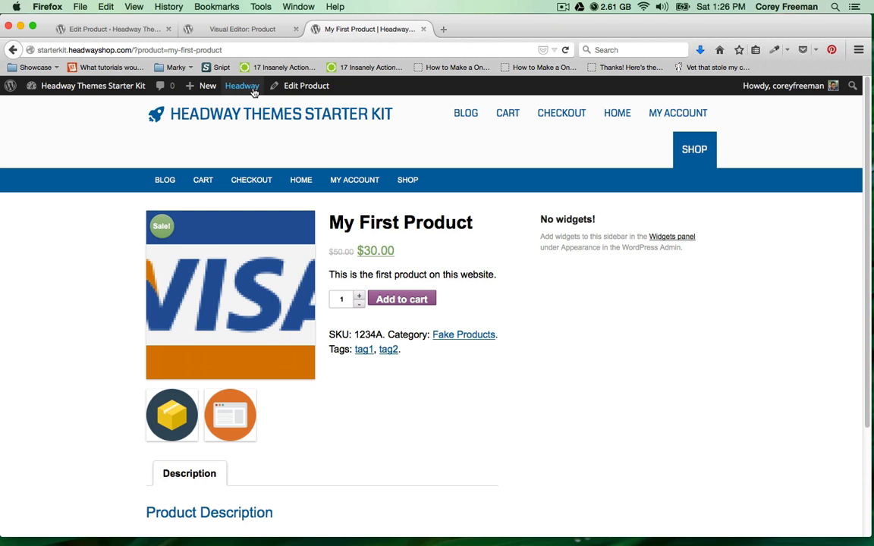
mouse_move(254, 91)
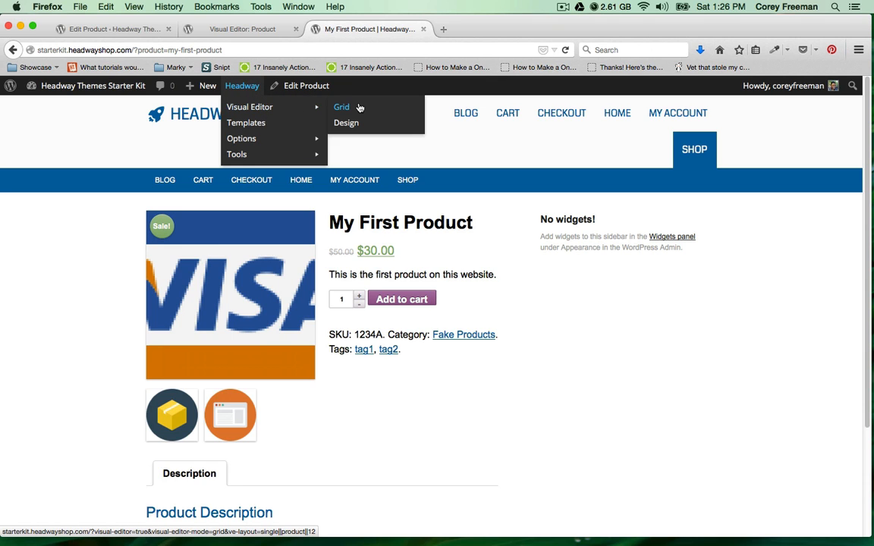
left_click(360, 107)
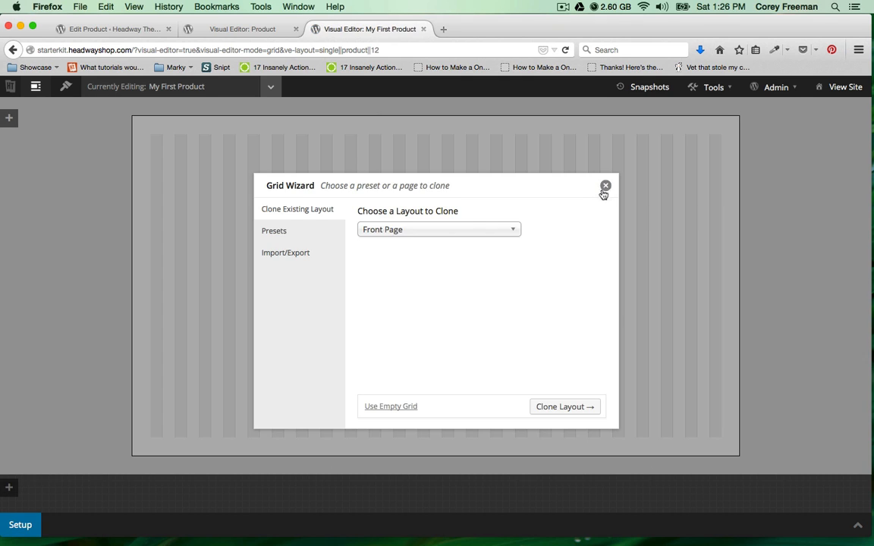
Clone the Front Page layout for My First Product.
left_click(503, 231)
left_click(502, 232)
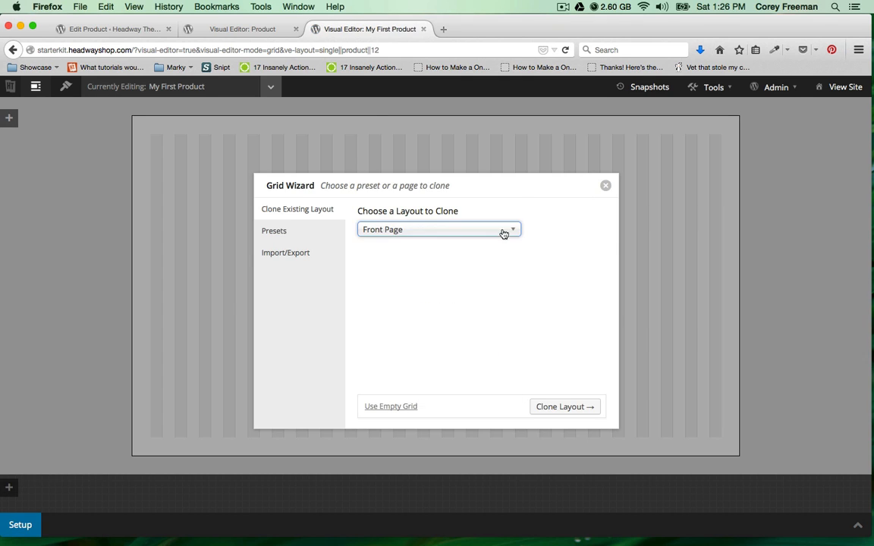
left_click(576, 407)
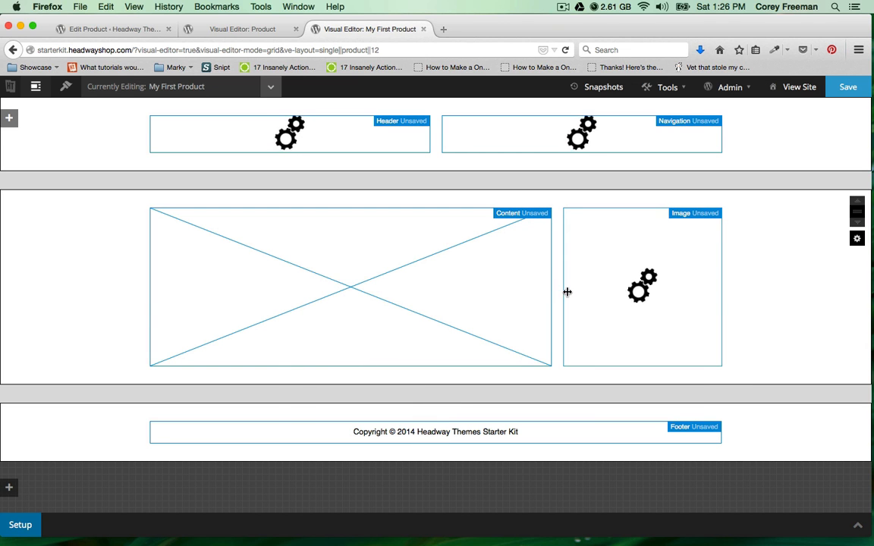
Delete the cloned Image and Content blocks.
right_click(580, 298)
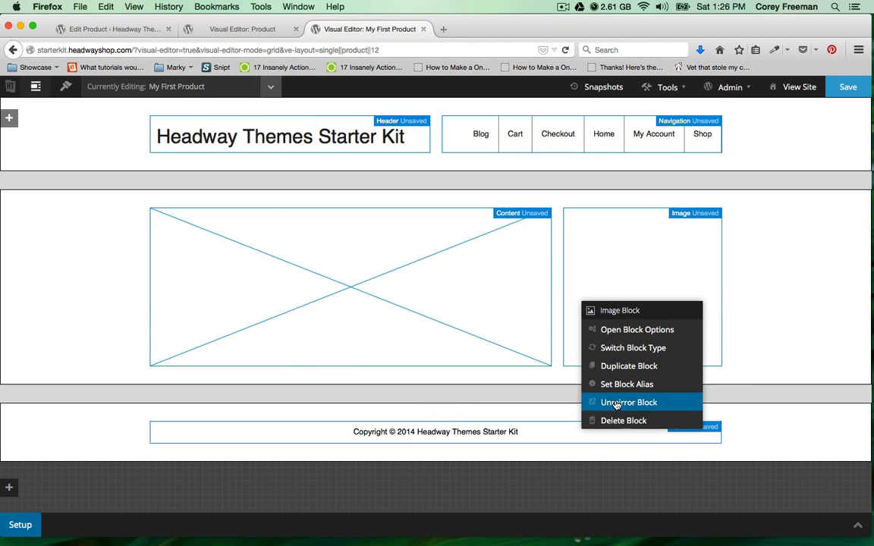
left_click(616, 419)
left_click(493, 272)
right_click(495, 279)
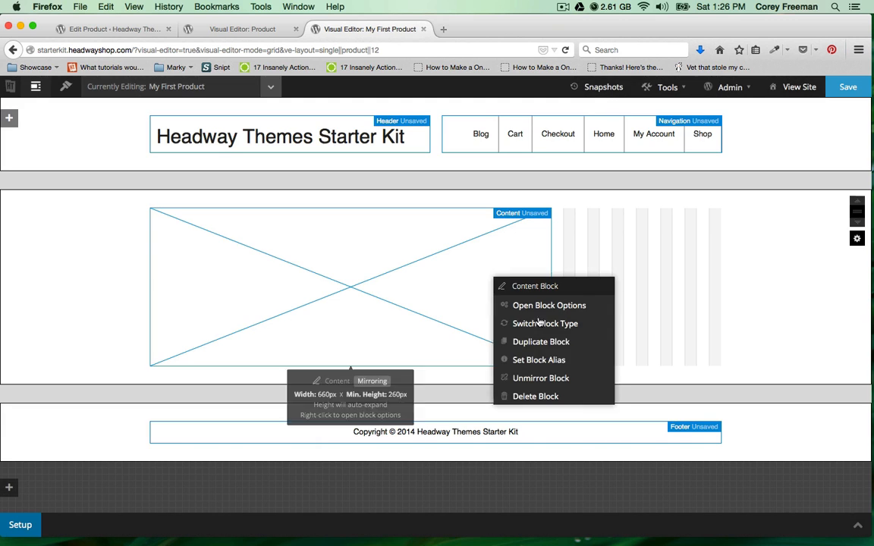
left_click(546, 395)
left_click(513, 275)
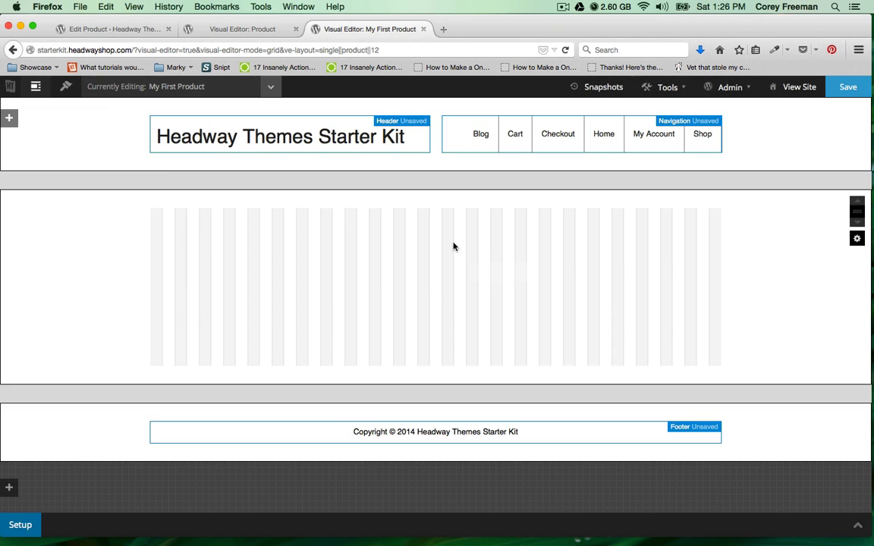
Draw a 660px Content block with a Widget Area sidebar beside it, and save.
left_click_drag(150, 202, 704, 343)
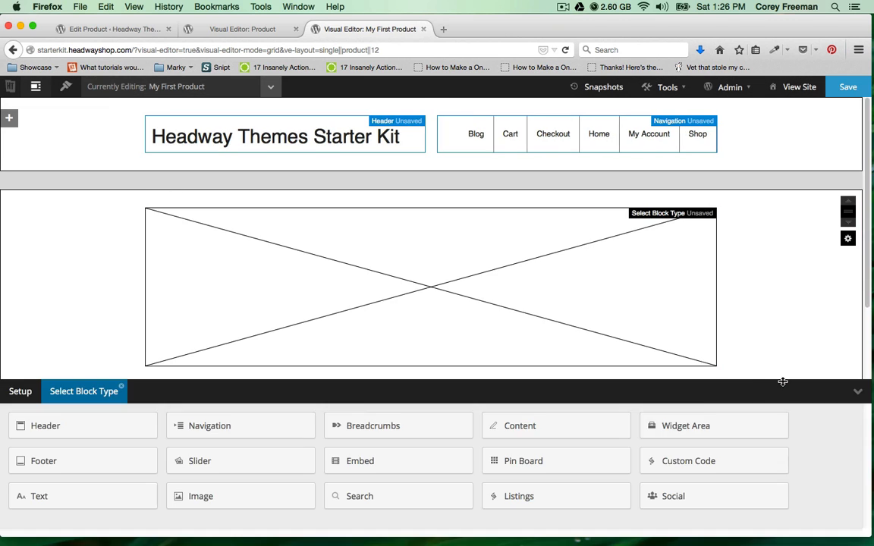
left_click(568, 421)
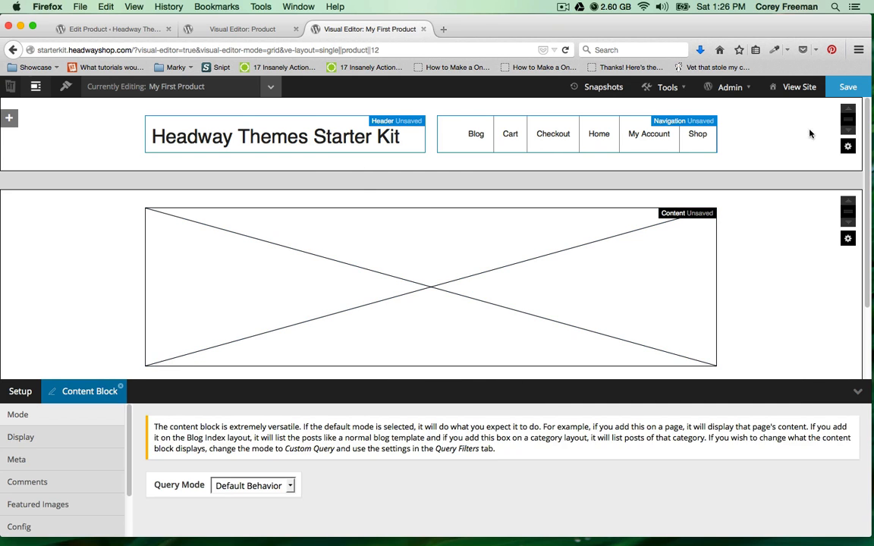
left_click(847, 86)
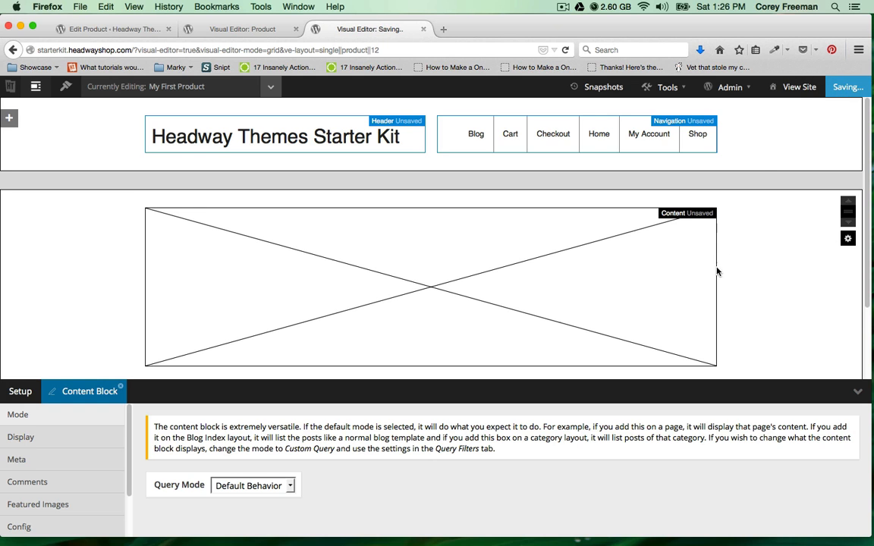
left_click_drag(716, 274, 522, 265)
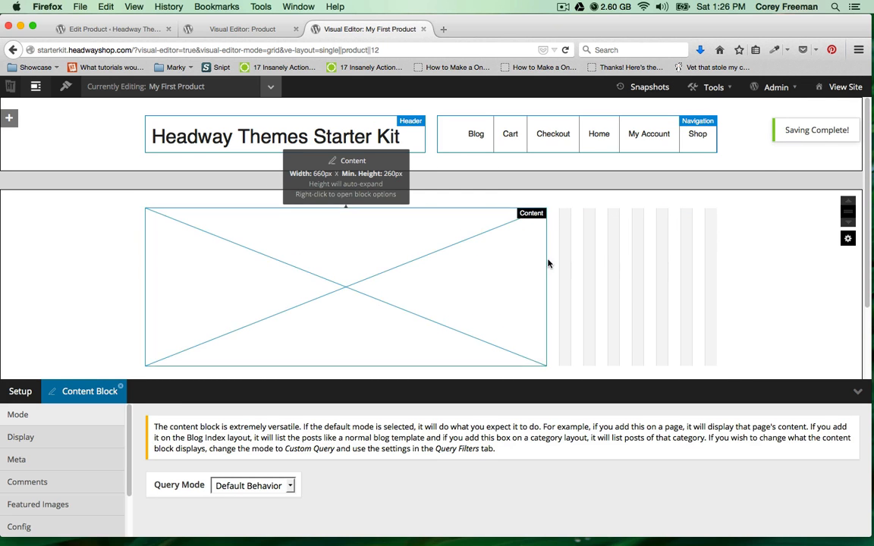
mouse_move(567, 217)
left_mouse_down()
mouse_move(680, 296)
mouse_move(737, 379)
left_mouse_up()
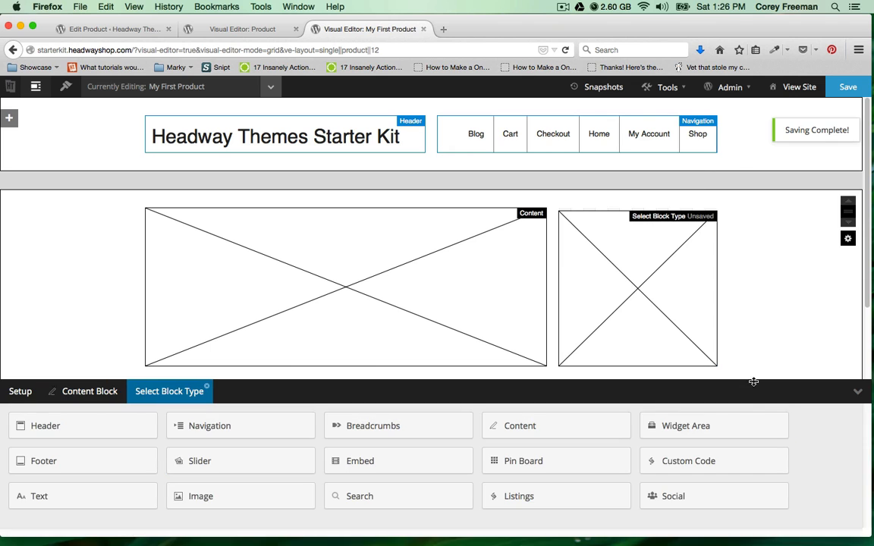
left_click(733, 422)
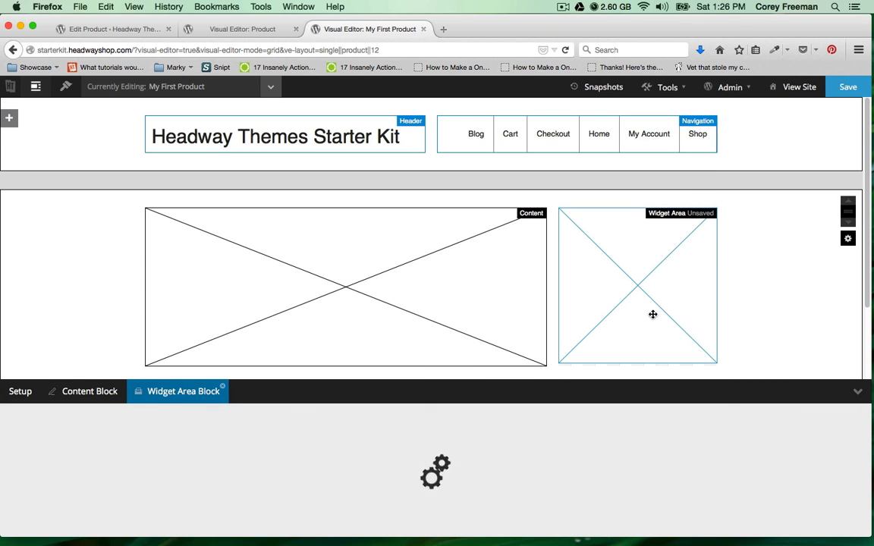
left_click(844, 90)
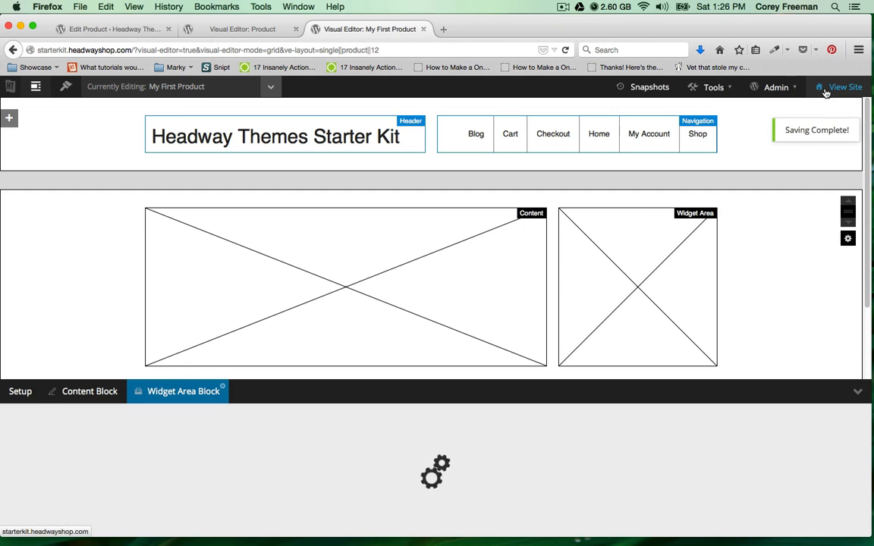
Check the live product page's empty sidebar, then go to the Widgets admin page.
left_click(815, 87)
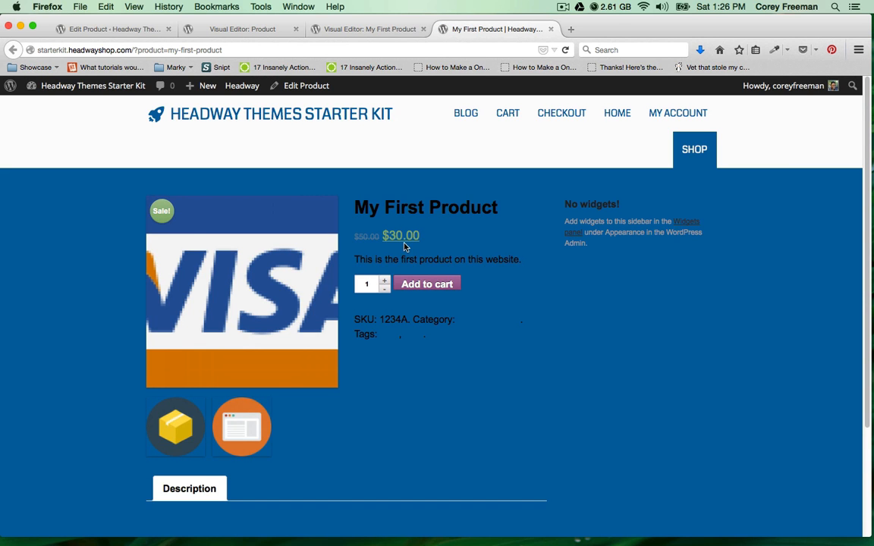
left_click(107, 30)
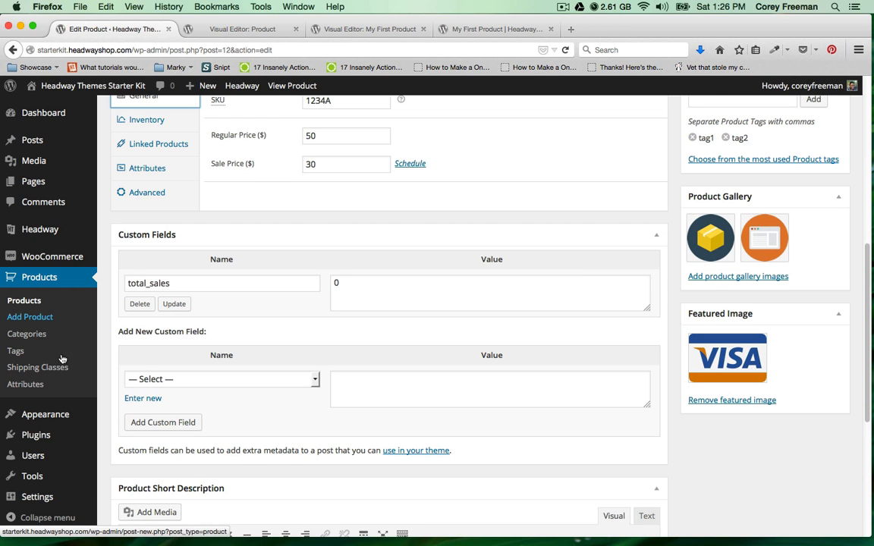
mouse_move(68, 418)
left_click(136, 452)
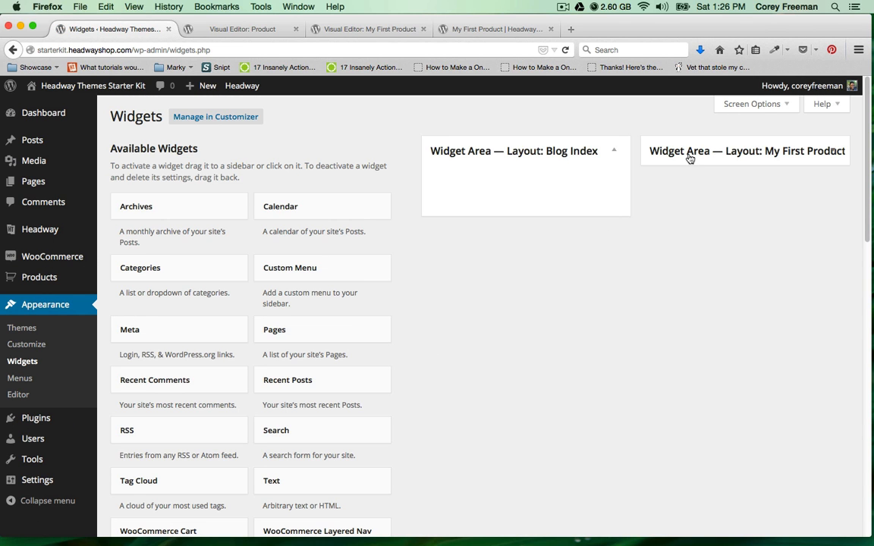
Drag WooCommerce Product Search into 'Widget Area — Layout: My First Product' and reload the product page.
left_click(689, 158)
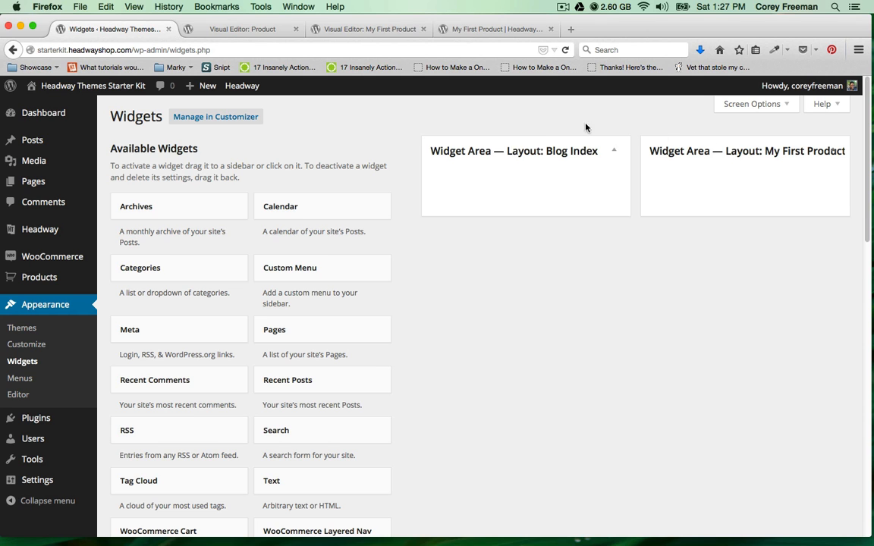
left_click(365, 154)
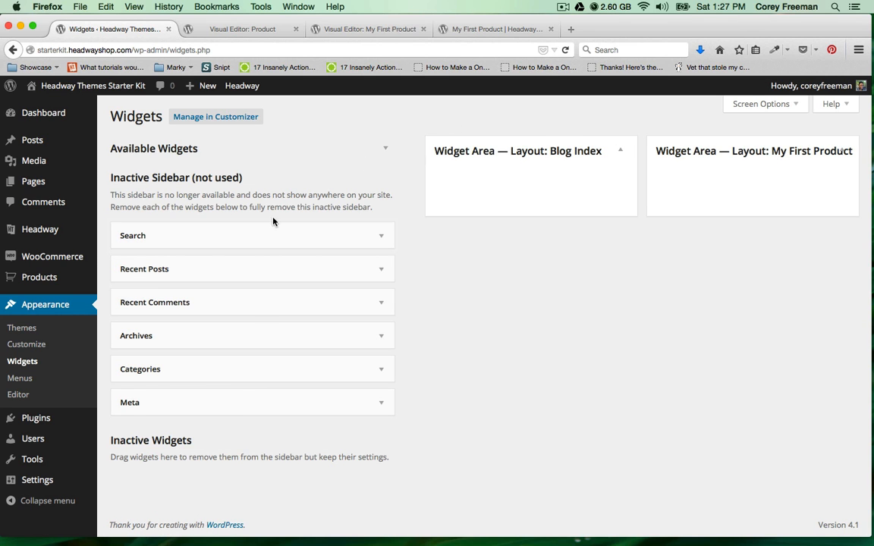
left_click(230, 149)
scroll(262, 332, "down", 2)
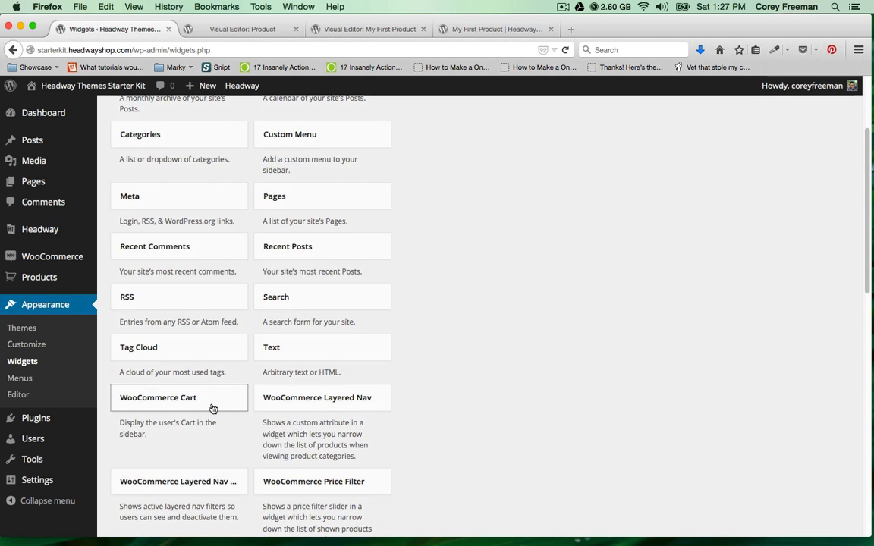
scroll(259, 430, "down", 2)
scroll(281, 422, "down", 2)
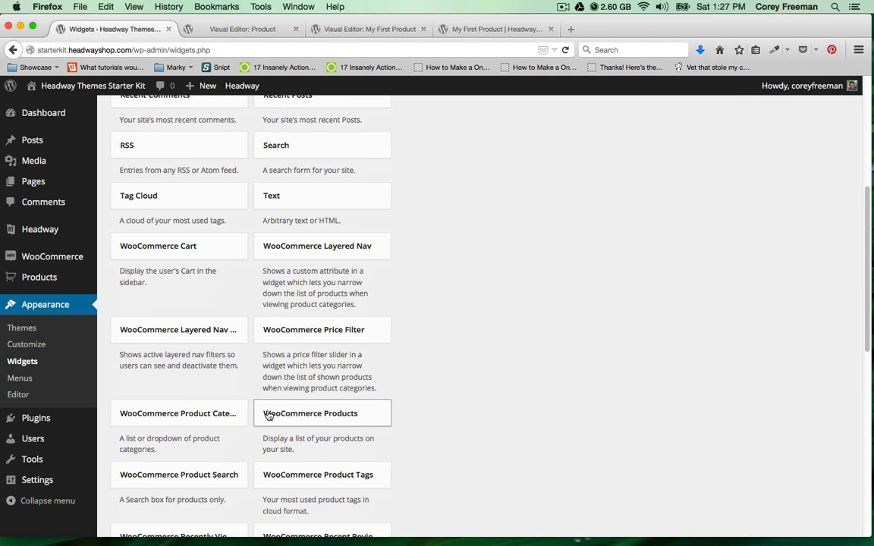
scroll(248, 410, "down", 2)
left_click_drag(209, 411, 741, 201)
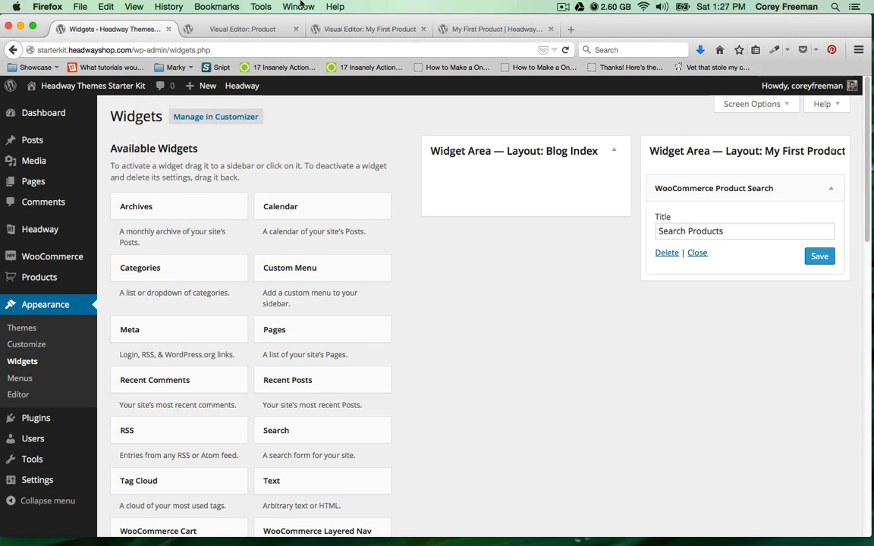
left_click(466, 29)
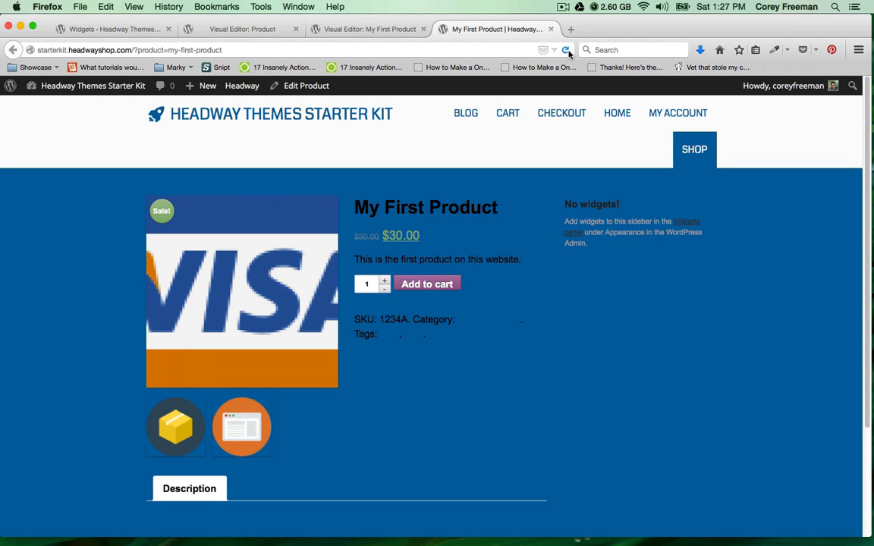
left_click(565, 50)
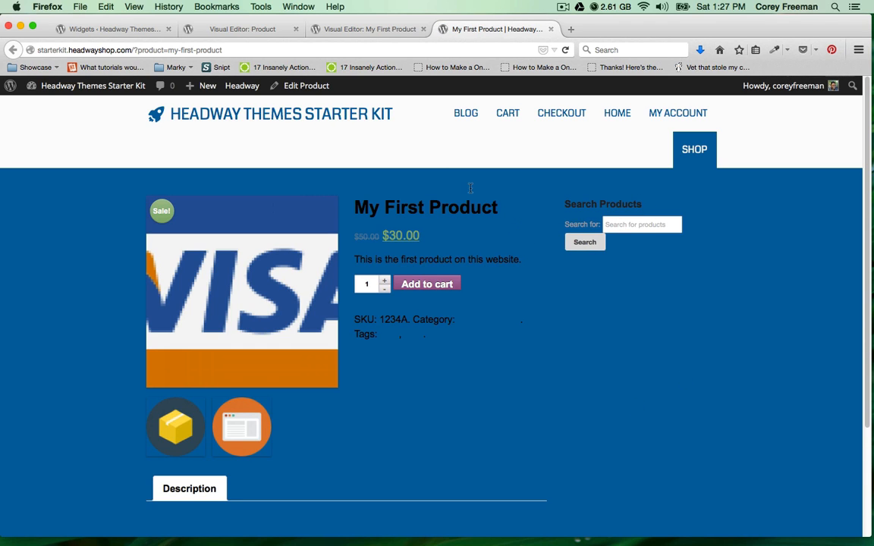
Create and publish My Second Product with a regular price of 60.
mouse_move(206, 86)
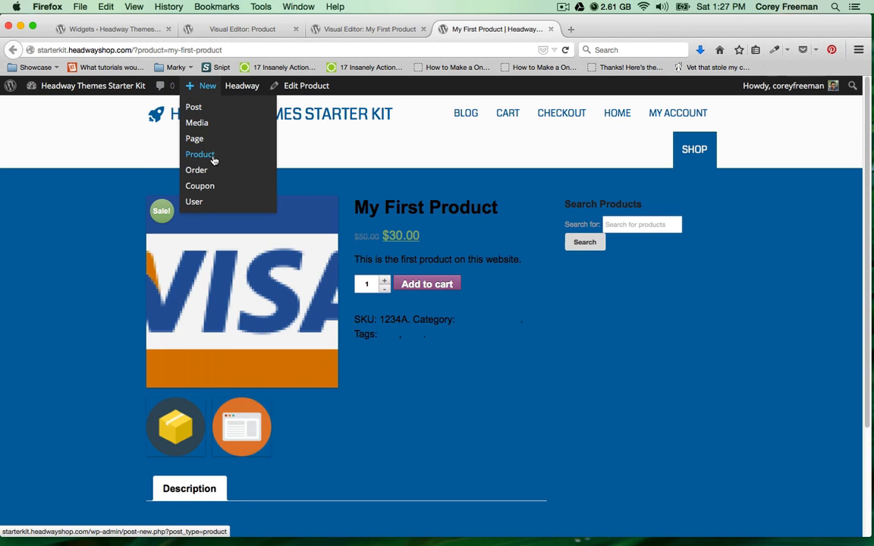
left_click(214, 156)
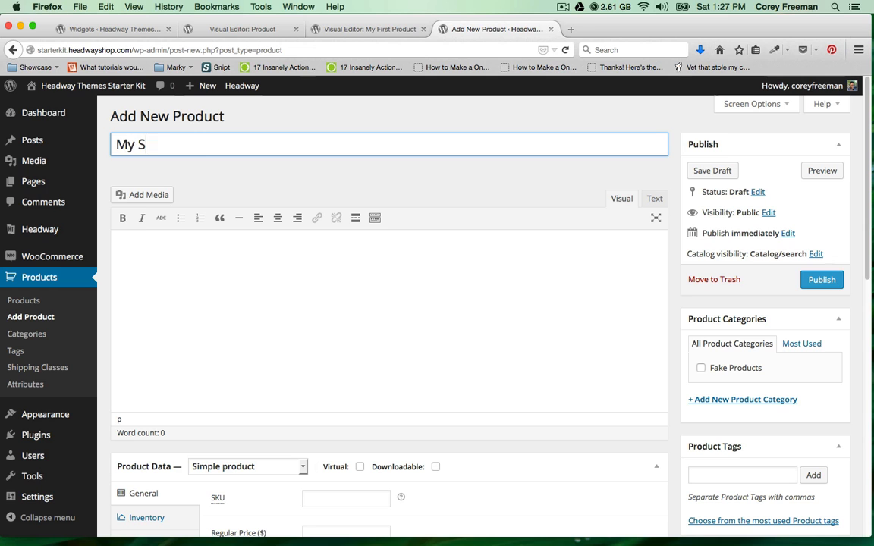
scroll(453, 361, "down", 5)
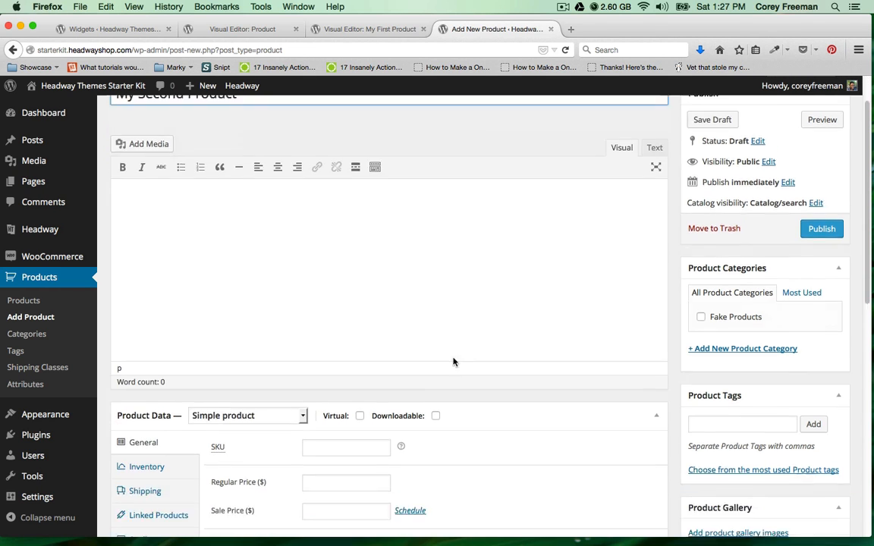
left_click(332, 328)
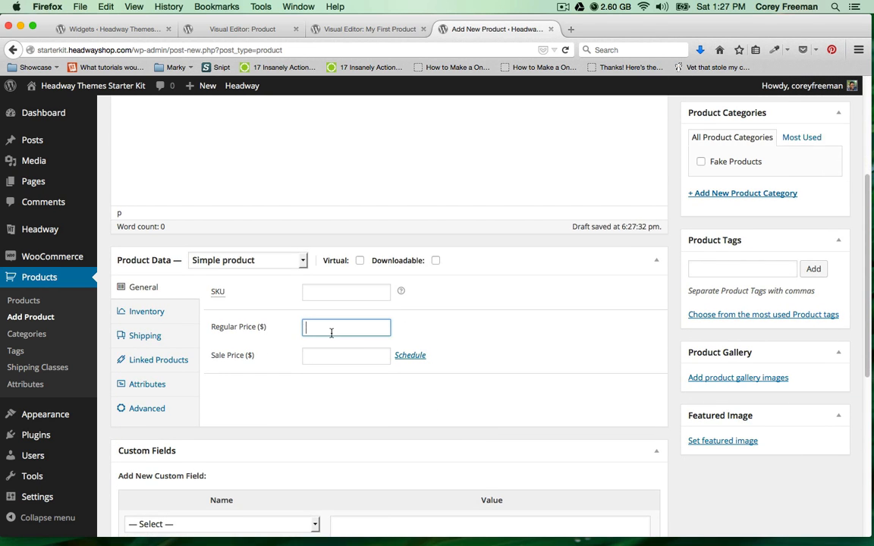
type("0")
scroll(523, 199, "up", 5)
left_click(825, 288)
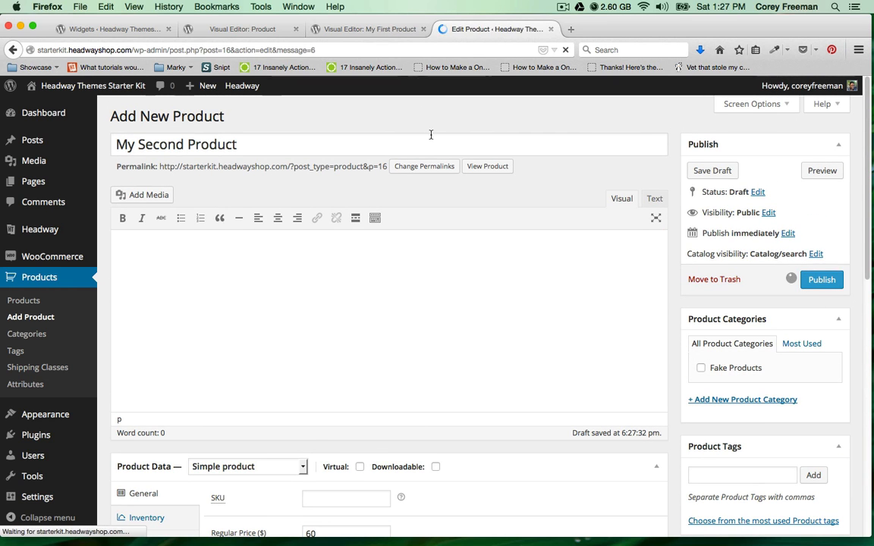
View My Second Product's live page with its 'No widgets!' sidebar.
left_click(238, 145)
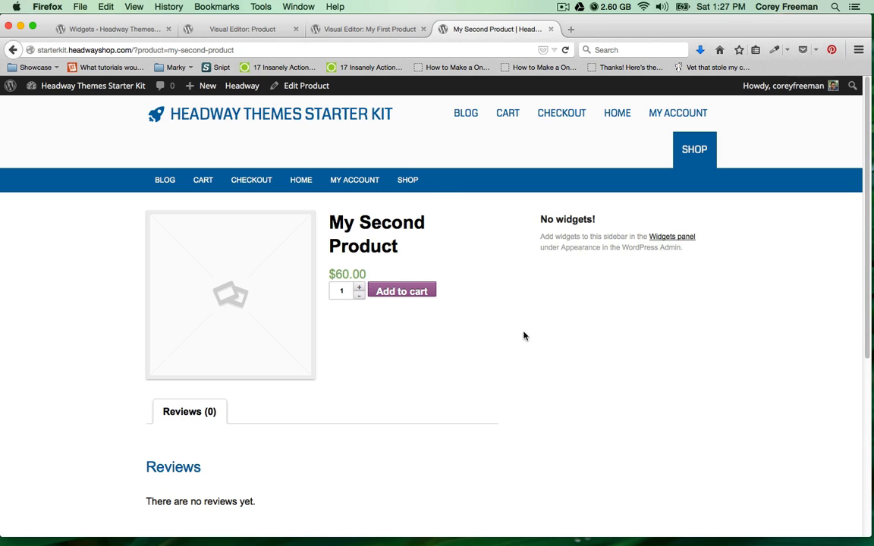
scroll(522, 332, "down", 5)
scroll(536, 328, "up", 5)
Reset My First Product's custom Headway layout, then edit the shared single Product layout.
left_click(407, 179)
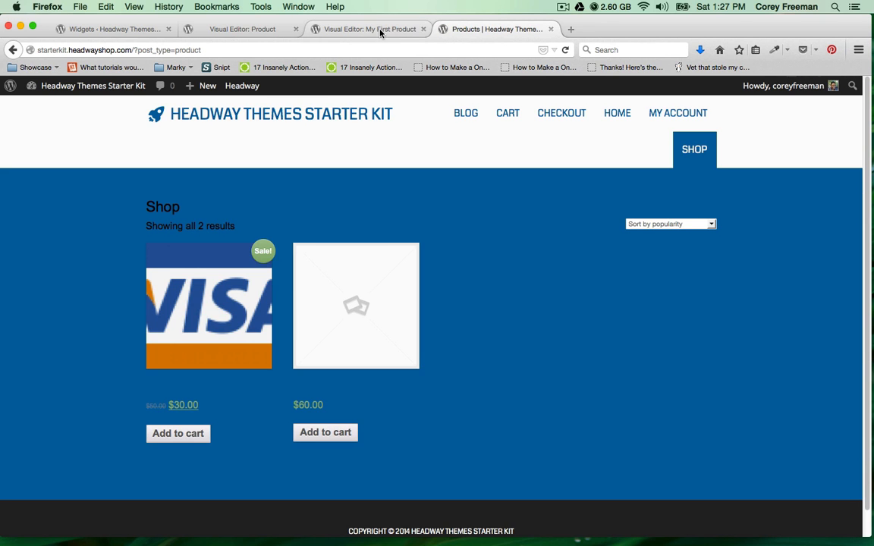
left_click(381, 30)
left_click(216, 87)
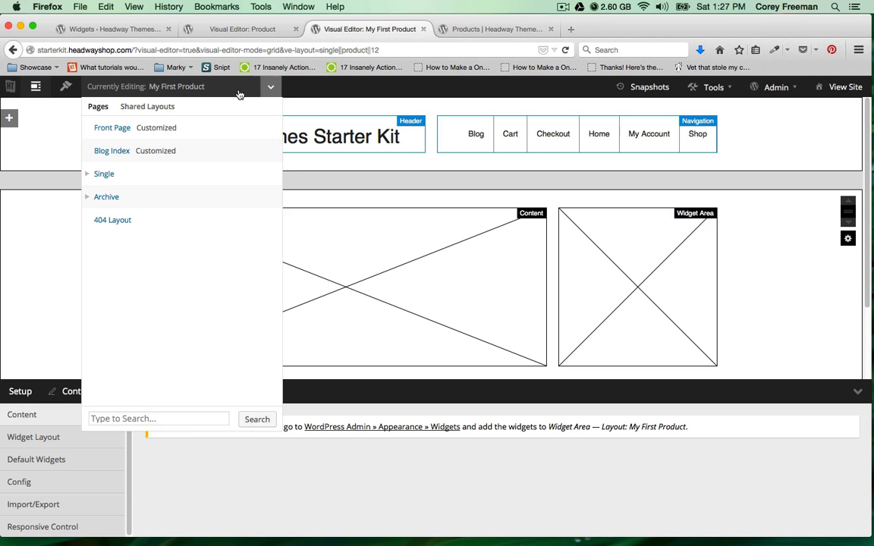
left_click(140, 184)
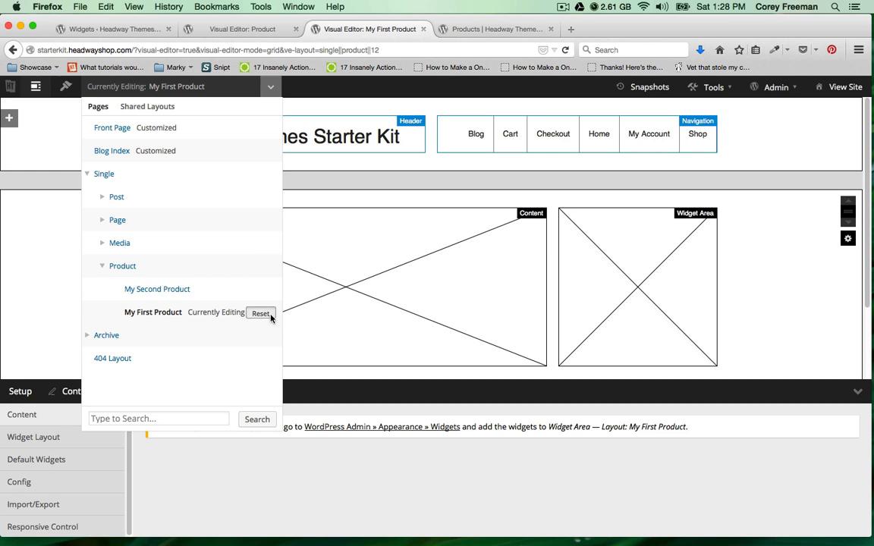
left_click(261, 313)
left_click(569, 272)
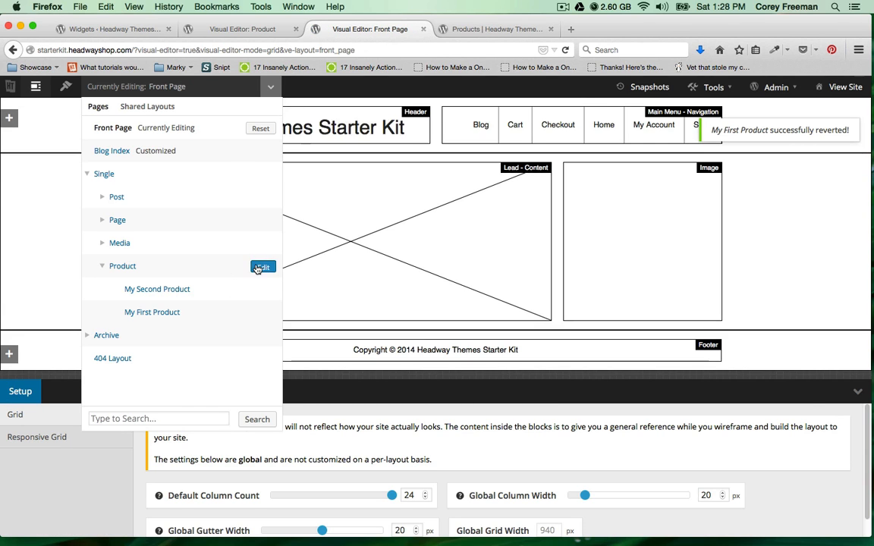
left_click(262, 266)
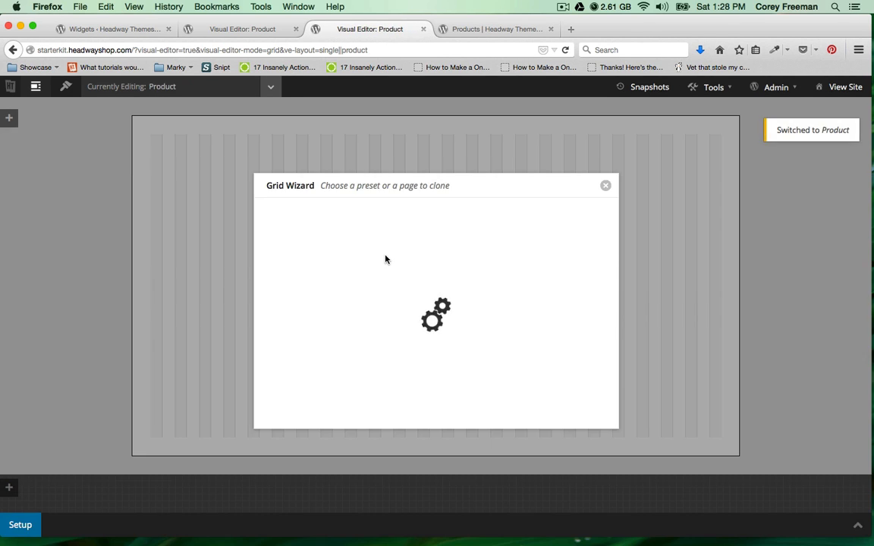
Clone the Blog Index layout into the Product layout.
left_click(416, 230)
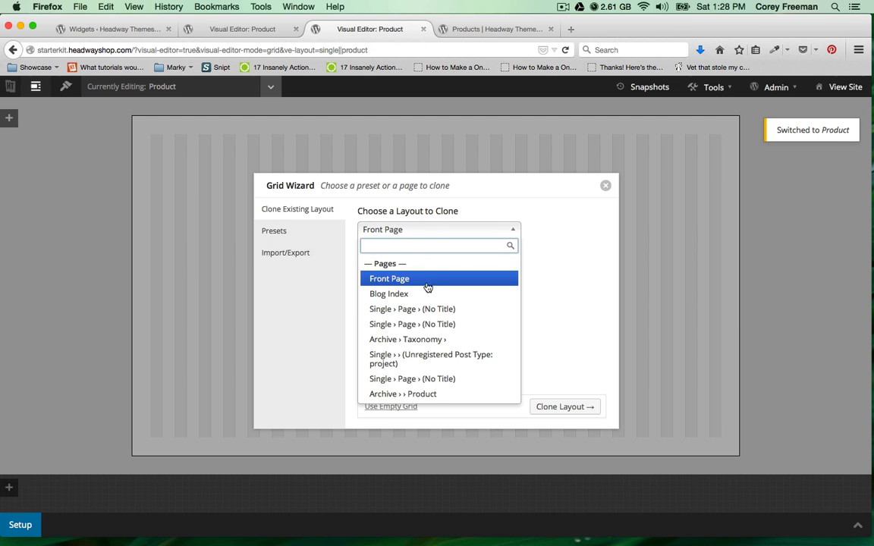
left_click(428, 294)
left_click(564, 407)
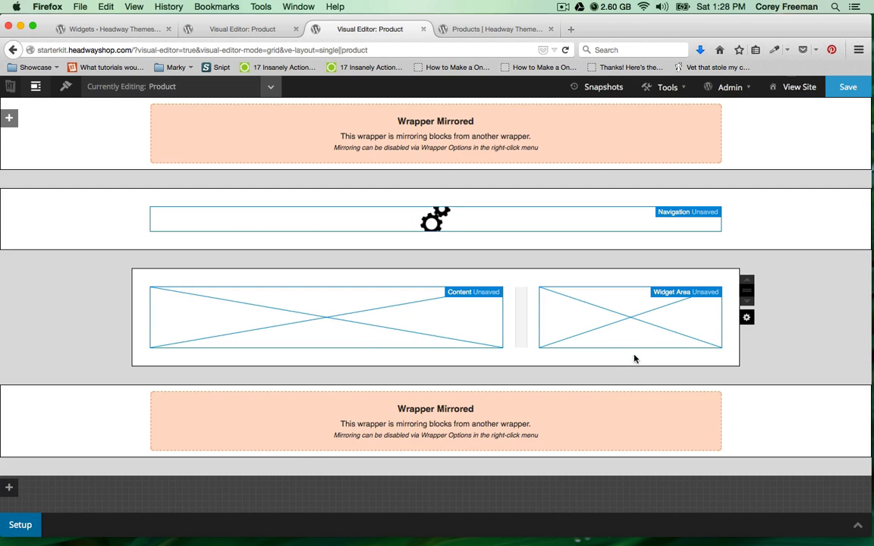
Unmirror the Widget Area, widen the Content block slightly, save, and view the site.
right_click(627, 333)
left_click(639, 434)
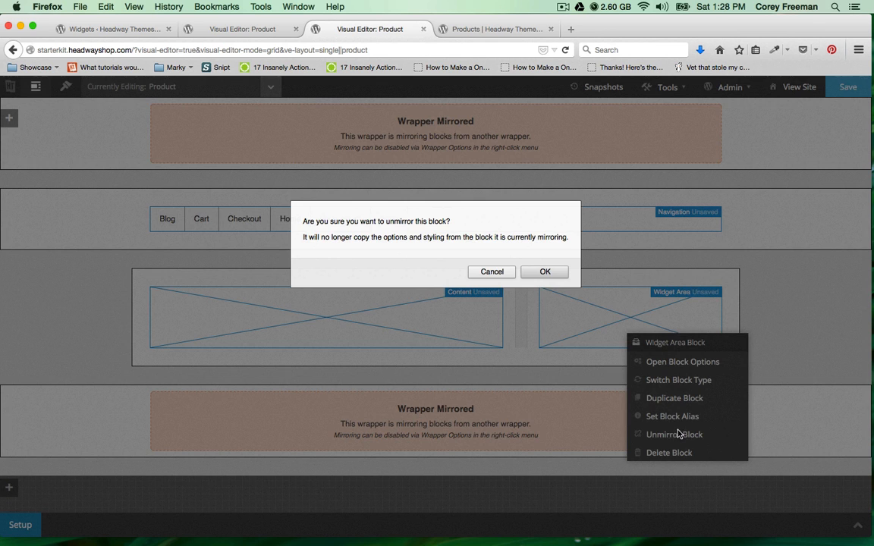
left_click(495, 270)
left_click_drag(500, 307, 516, 314)
left_click(832, 92)
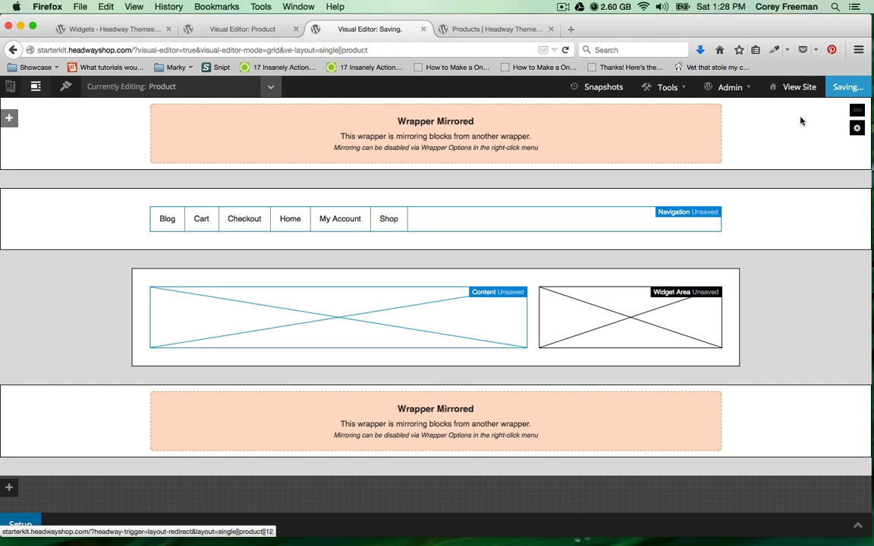
left_click(846, 88)
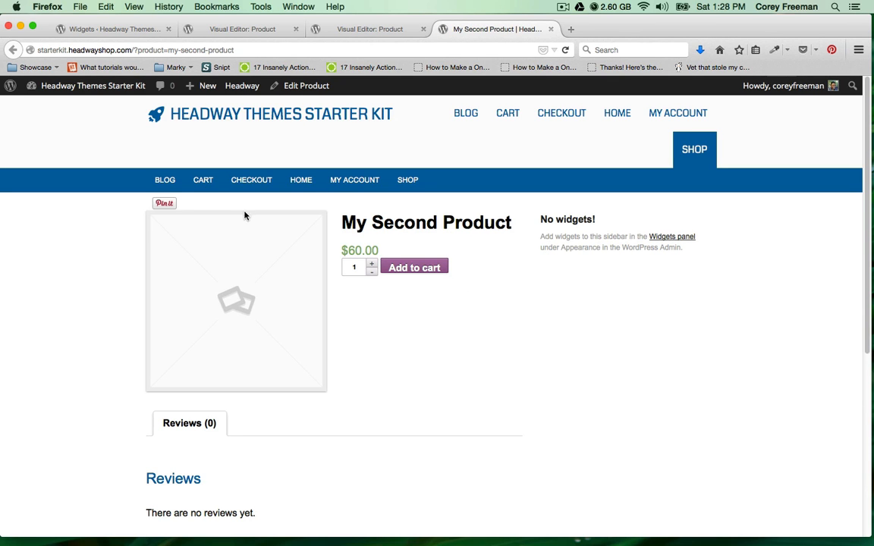
Check the blog page, return to My Second Product, and reload the Widgets admin page.
left_click(166, 182)
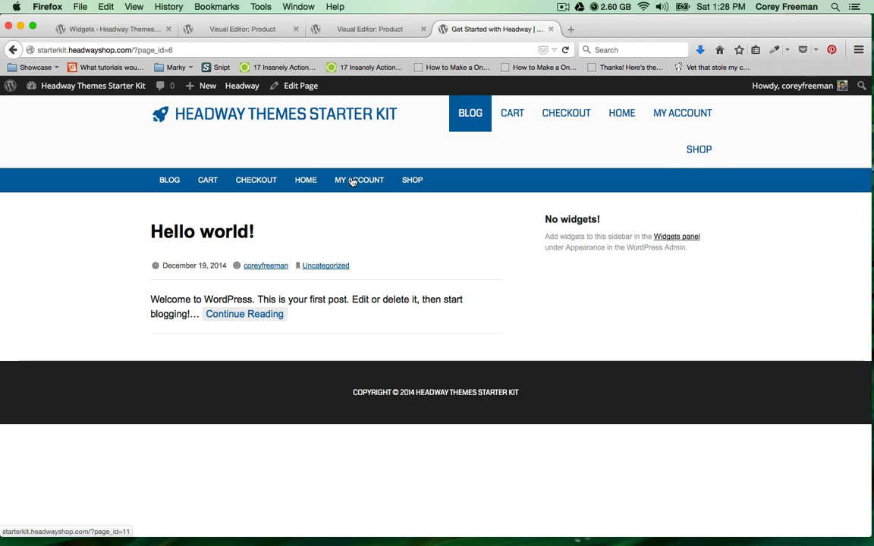
left_click(12, 50)
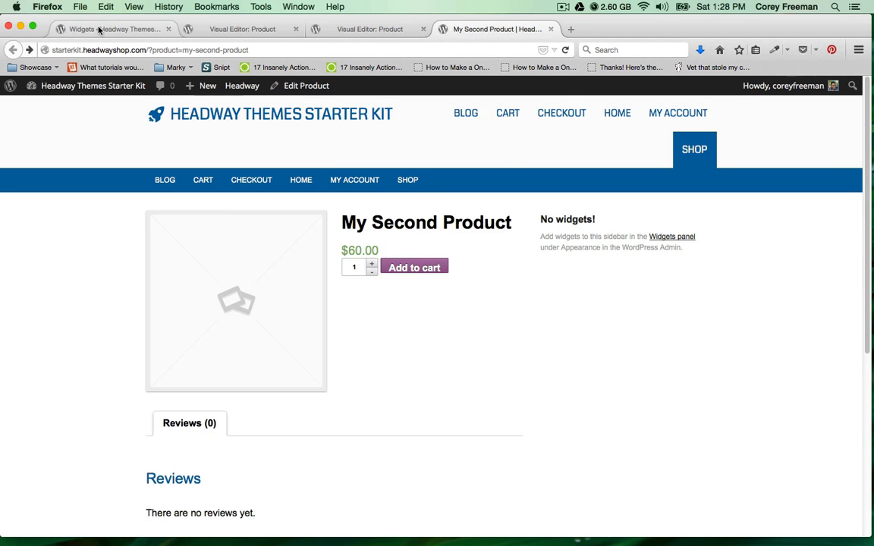
left_click(106, 29)
left_click(567, 49)
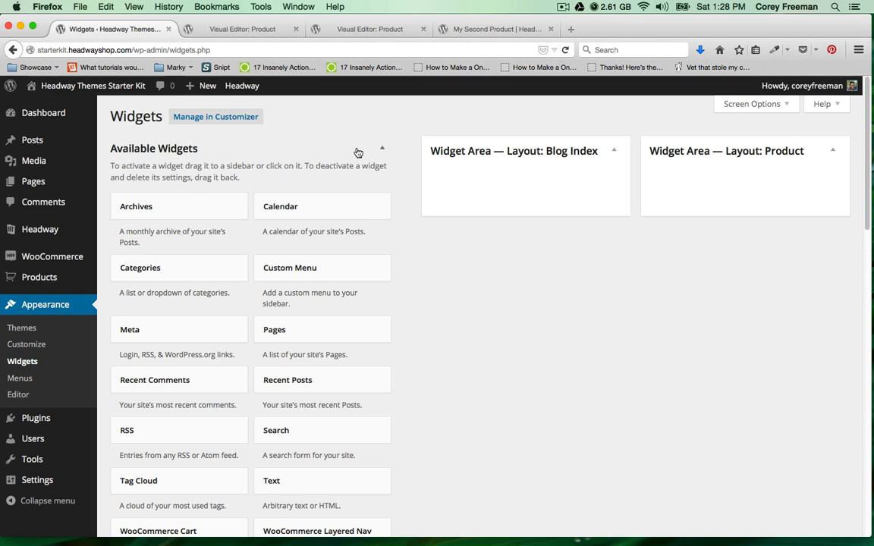
Add WooCommerce Cart and WooCommerce Product Search widgets to 'Widget Area — Layout: Product'.
scroll(307, 328, "down", 3)
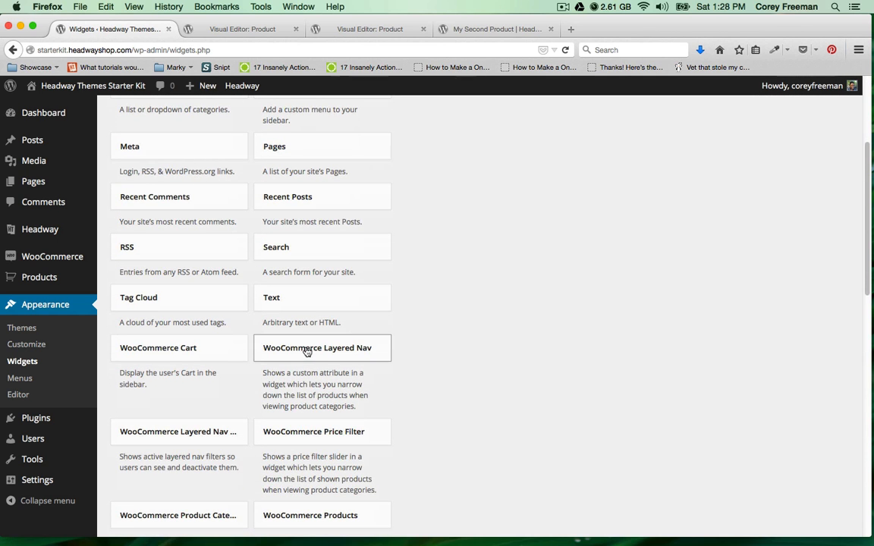
left_click_drag(236, 356, 741, 206)
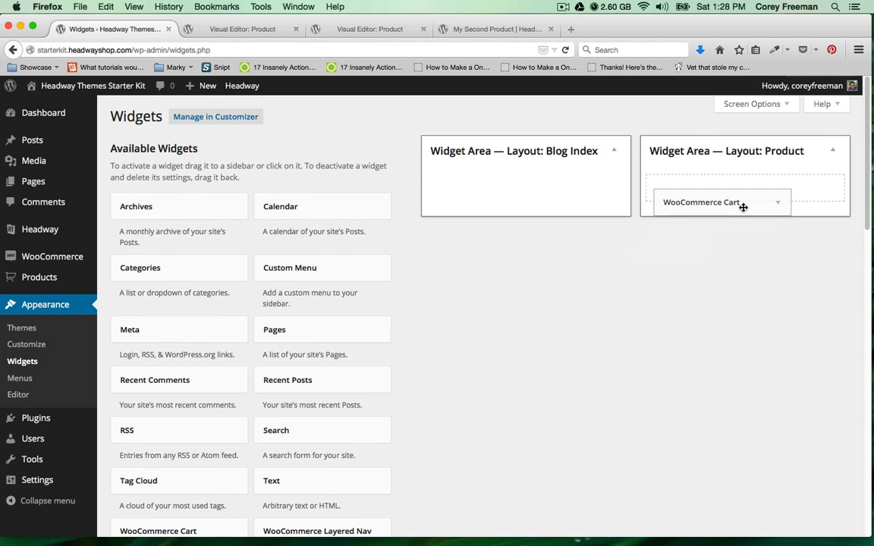
scroll(228, 409, "down", 5)
scroll(226, 412, "down", 2)
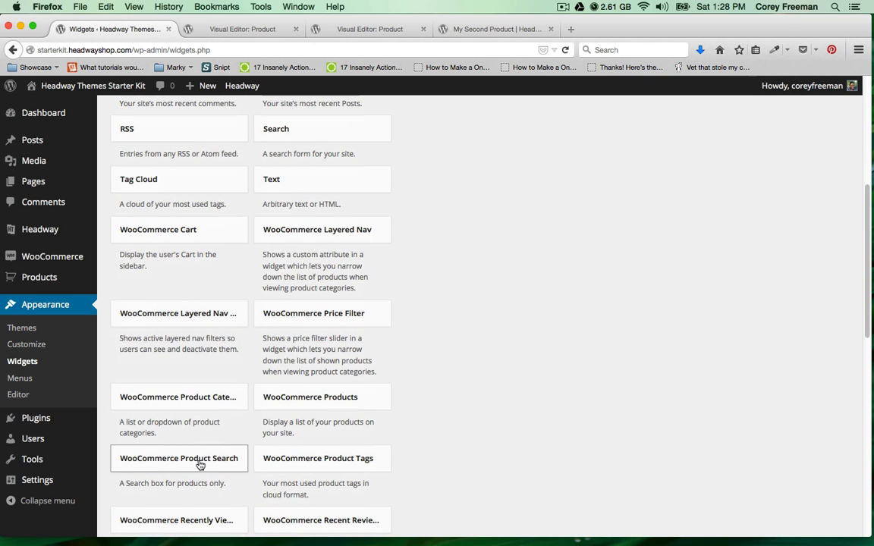
left_click_drag(201, 459, 657, 164)
left_click(447, 28)
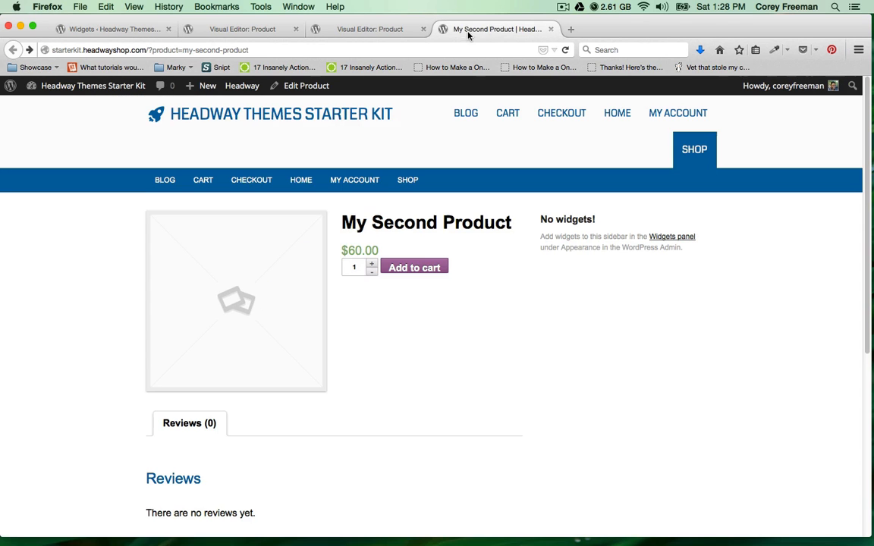
Reload My Second Product to see Search Products and Cart, then open the two-product Shop.
key("super+r")
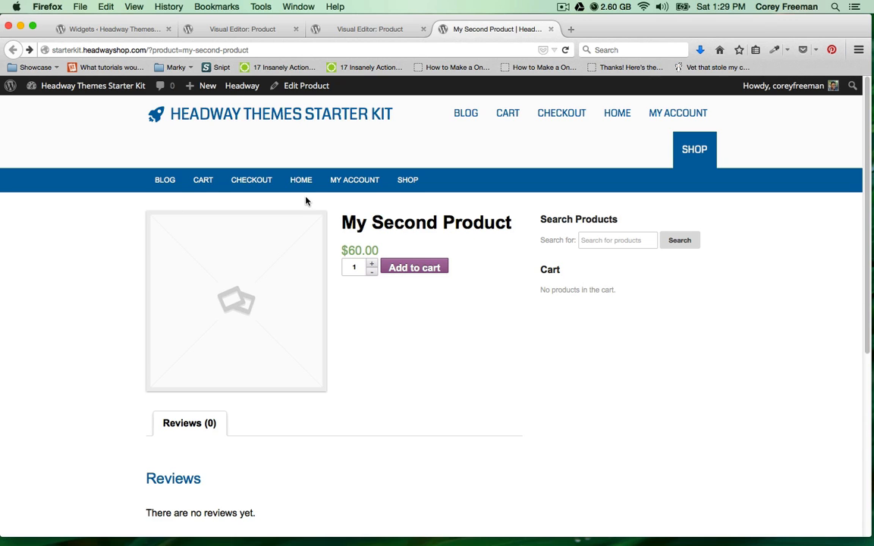
left_click(196, 180)
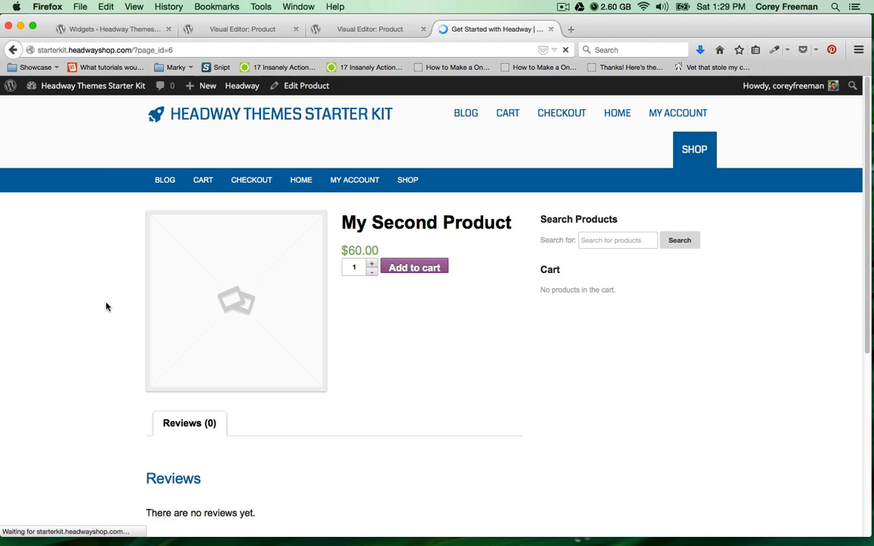
left_click(717, 158)
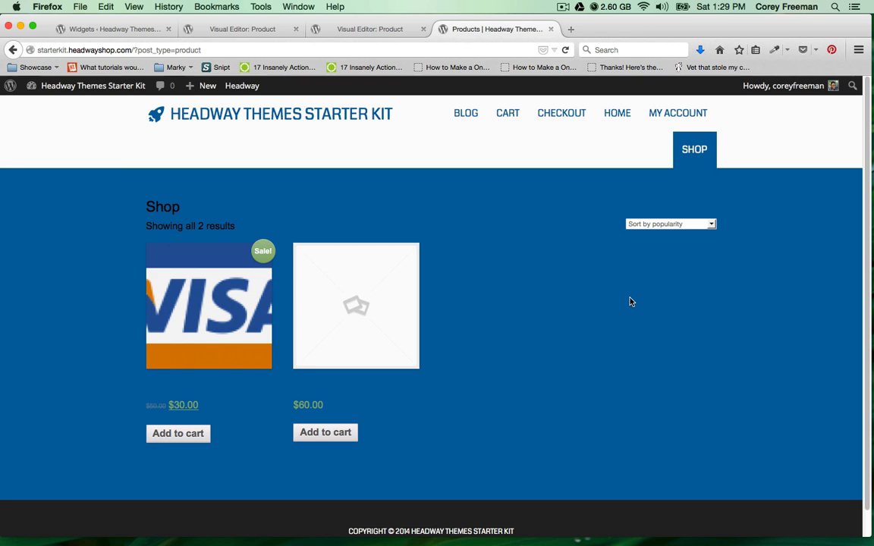
left_click(667, 226)
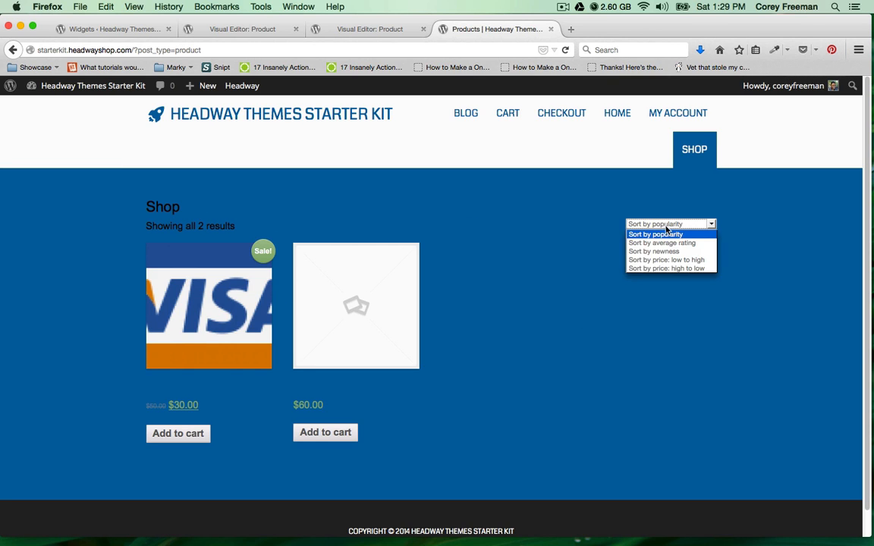
left_click(554, 278)
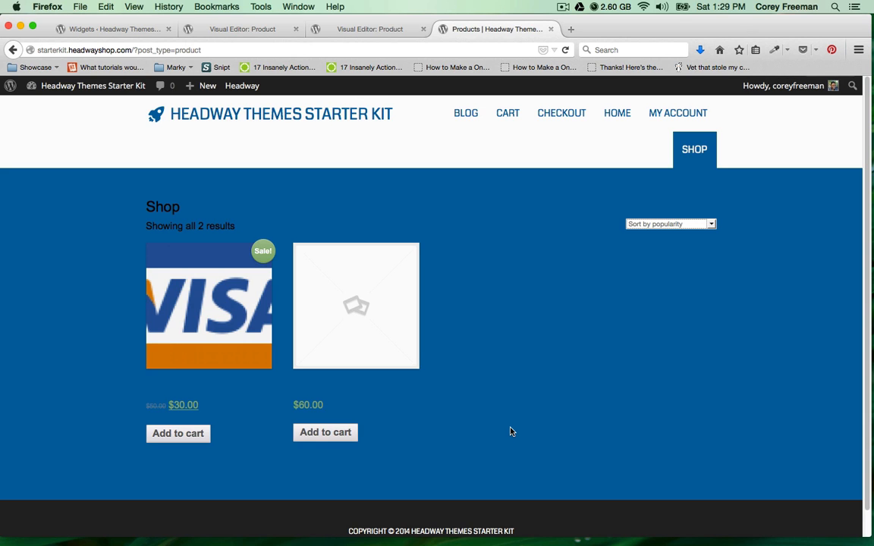
left_click(624, 118)
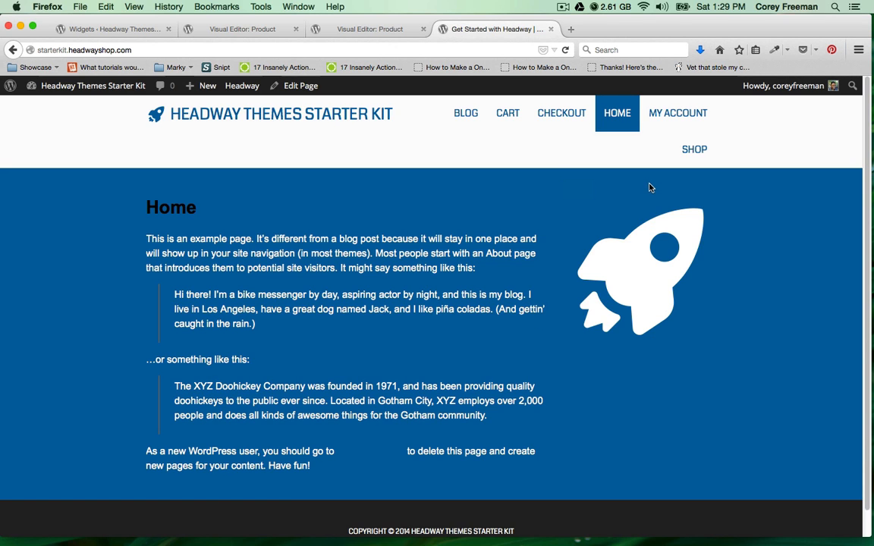
left_click(132, 34)
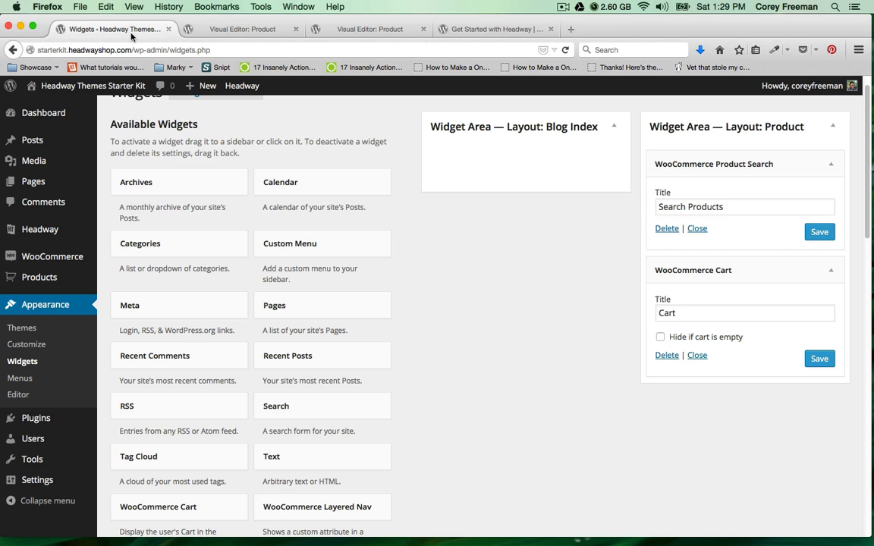
left_click(470, 29)
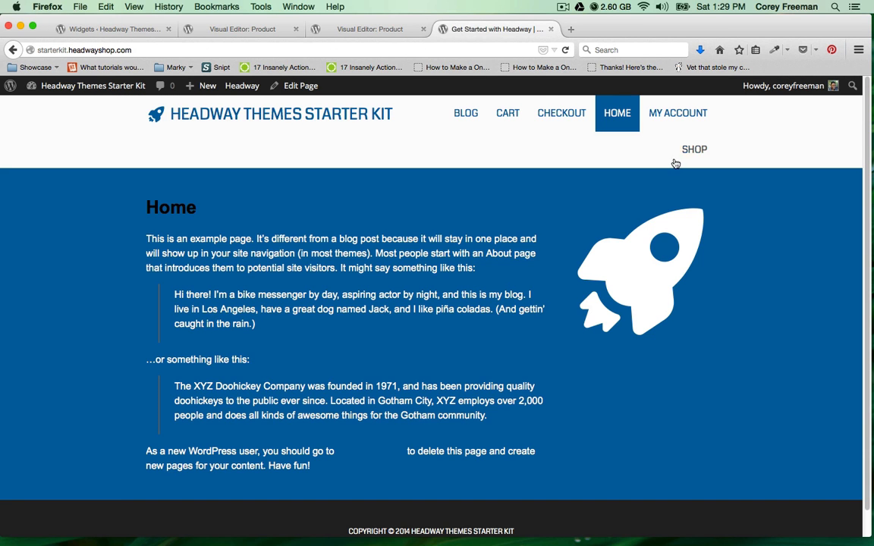
left_click(690, 148)
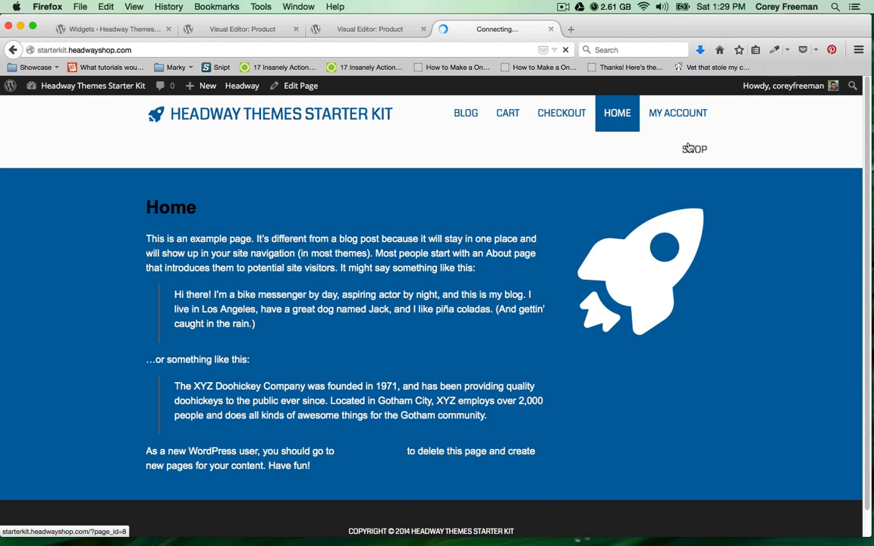